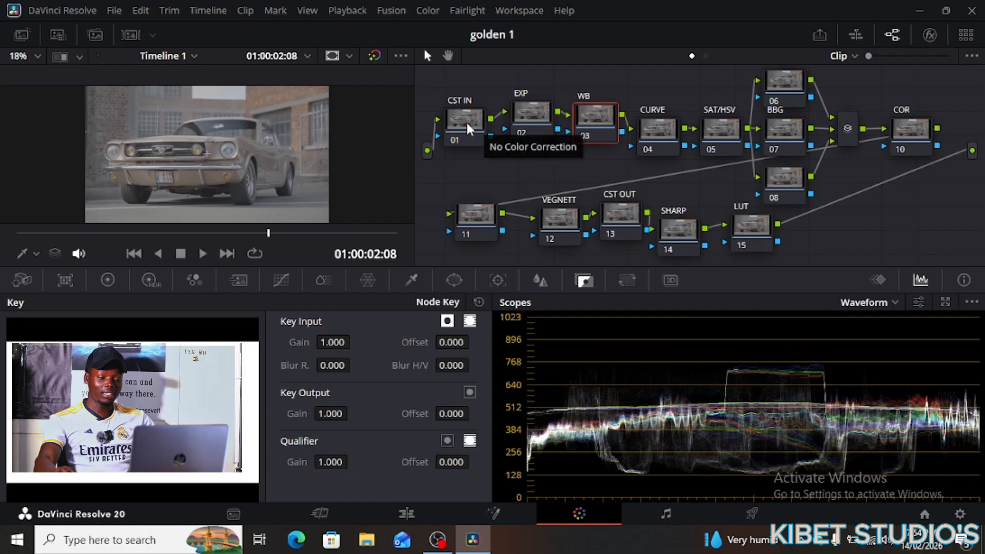
- Reposition node 01 (CST IN) slightly up and to the left in the Node editor
drag(455, 121, 453, 113)
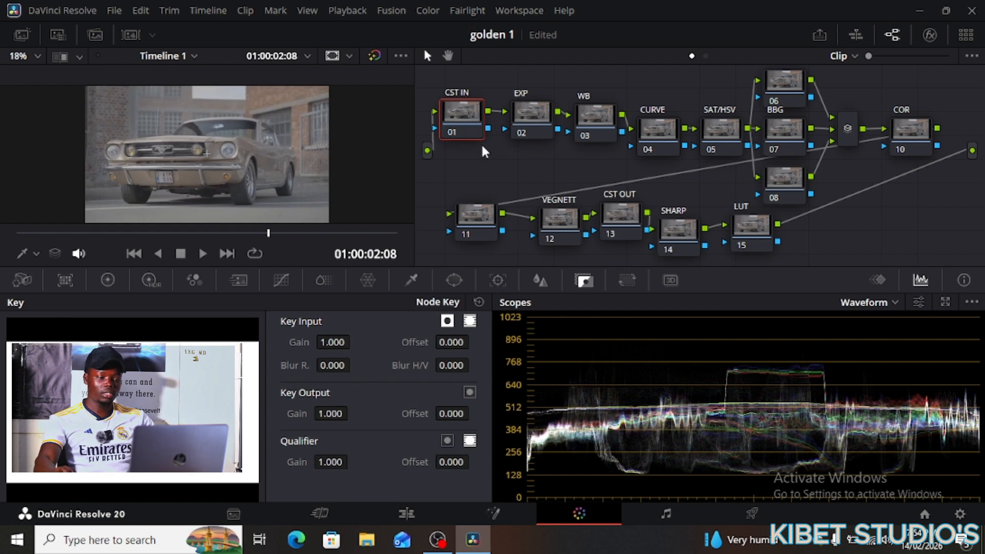
drag(468, 121, 464, 121)
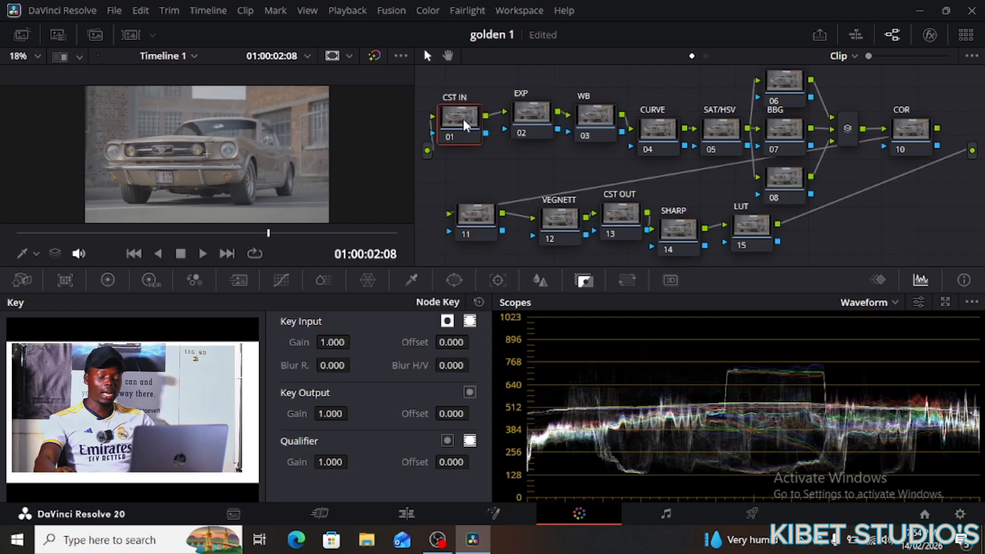
drag(463, 119, 459, 109)
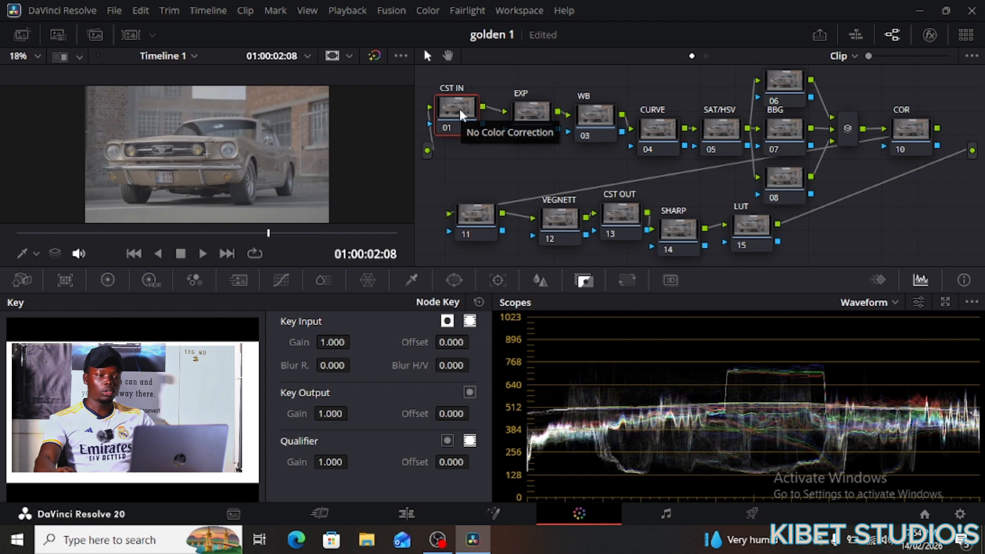
- Search the Effects Library for 'COLO' and drop Color Space Transform onto node 01 (CST IN)
click(931, 34)
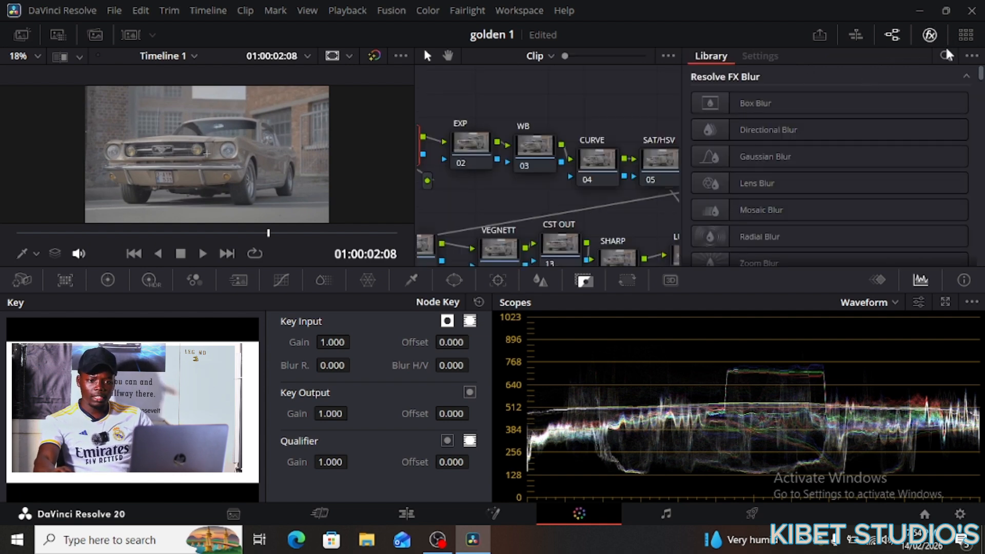
click(943, 52)
text(C)
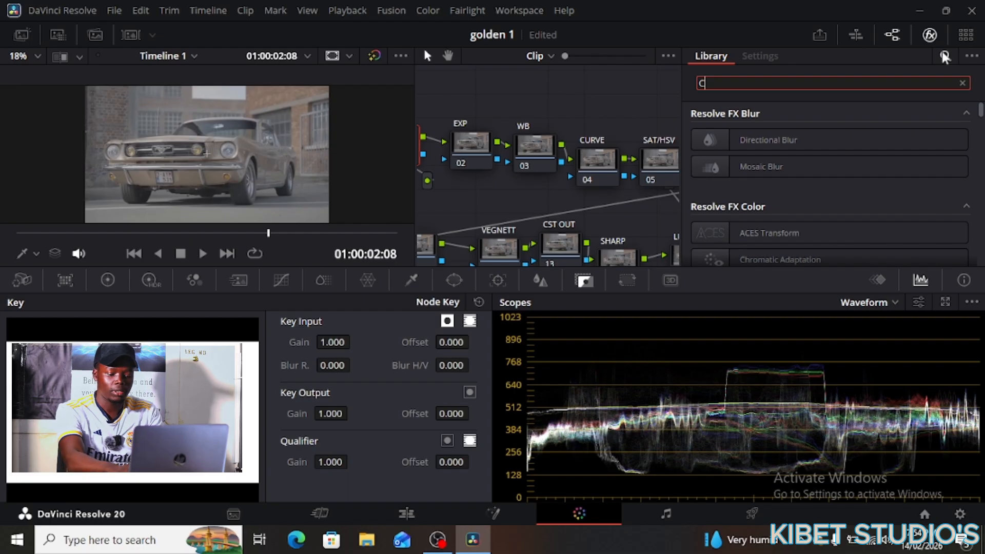
text(OLOE)
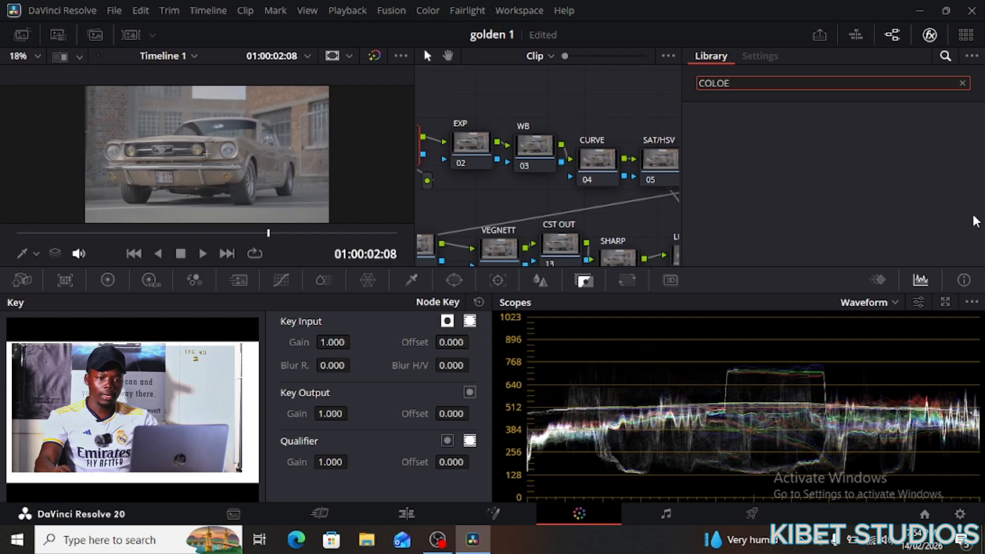
key(BackSpace)
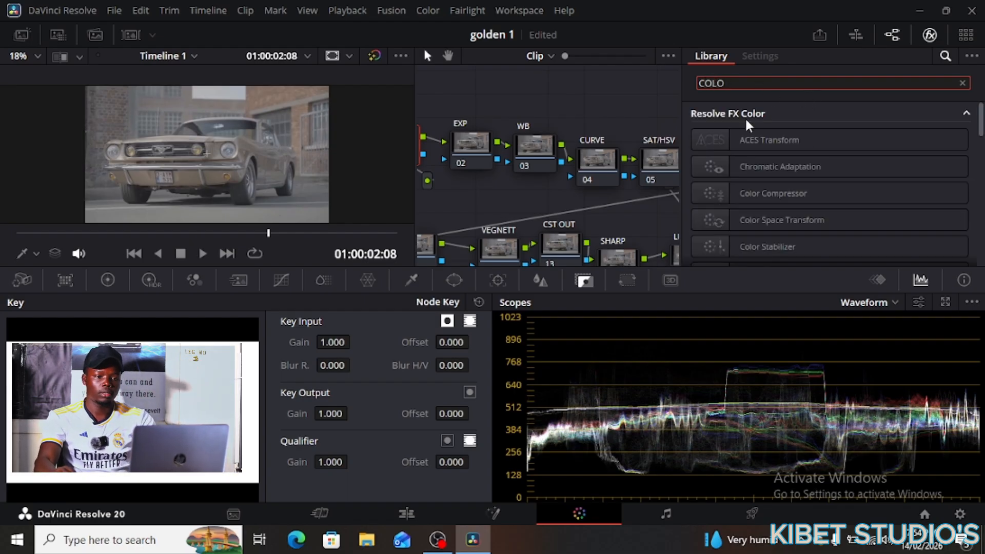
click(765, 221)
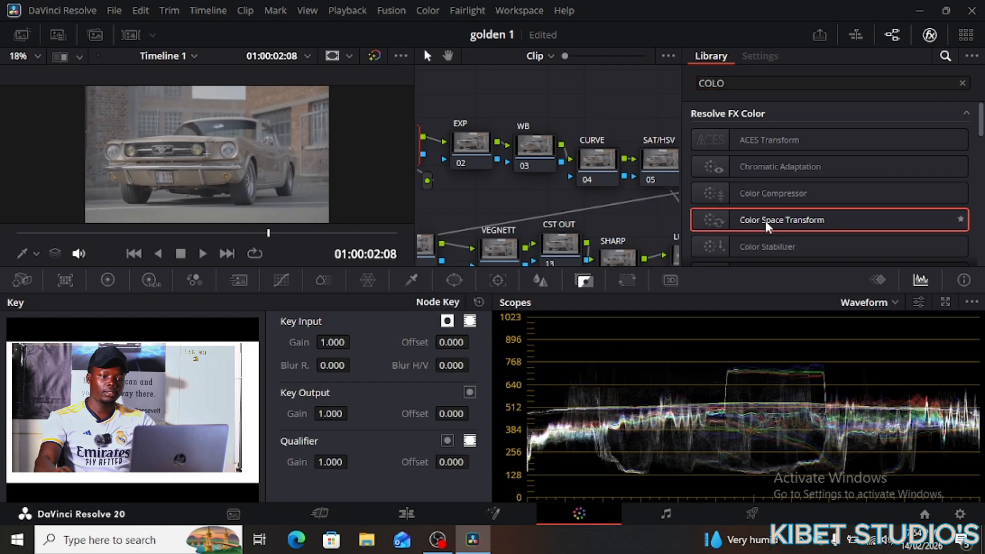
drag(765, 220, 418, 146)
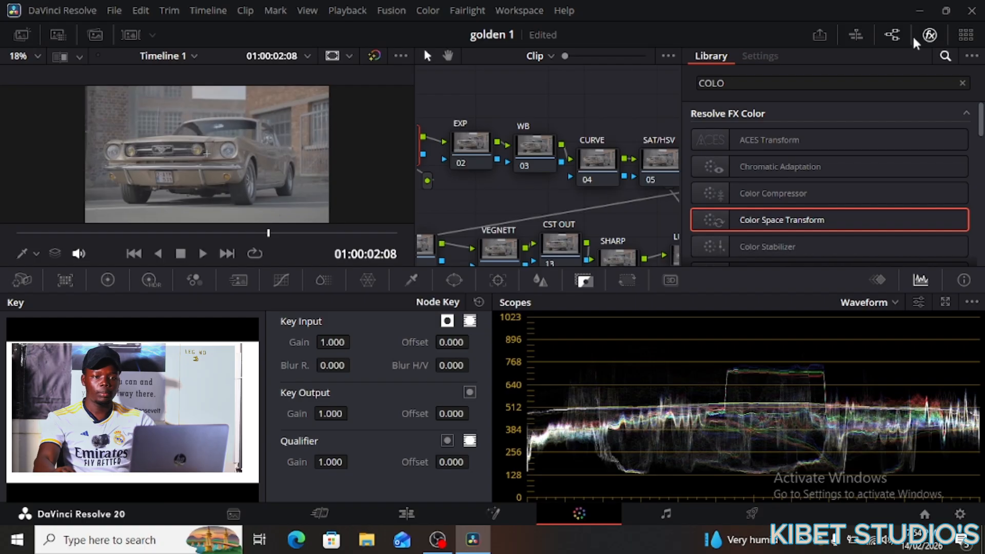
click(893, 36)
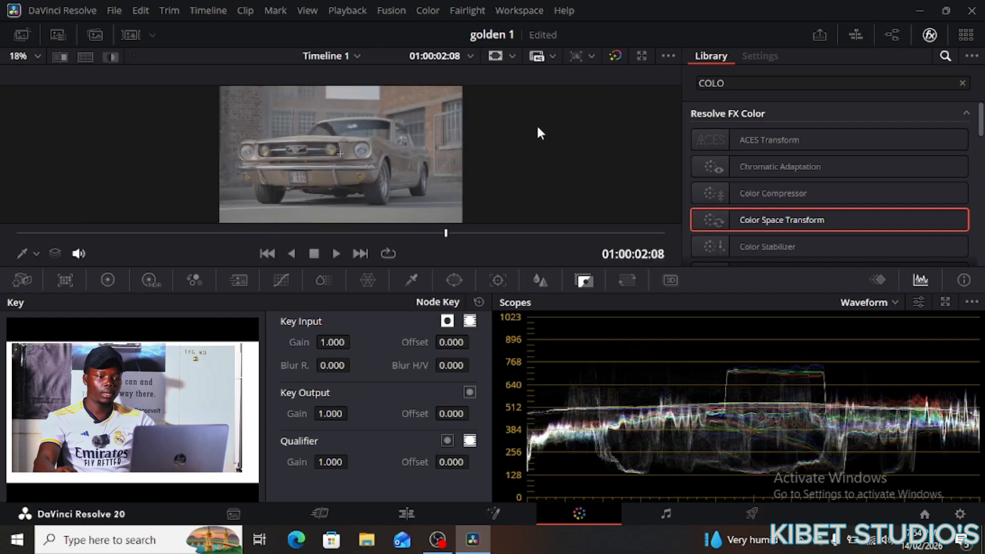
click(894, 31)
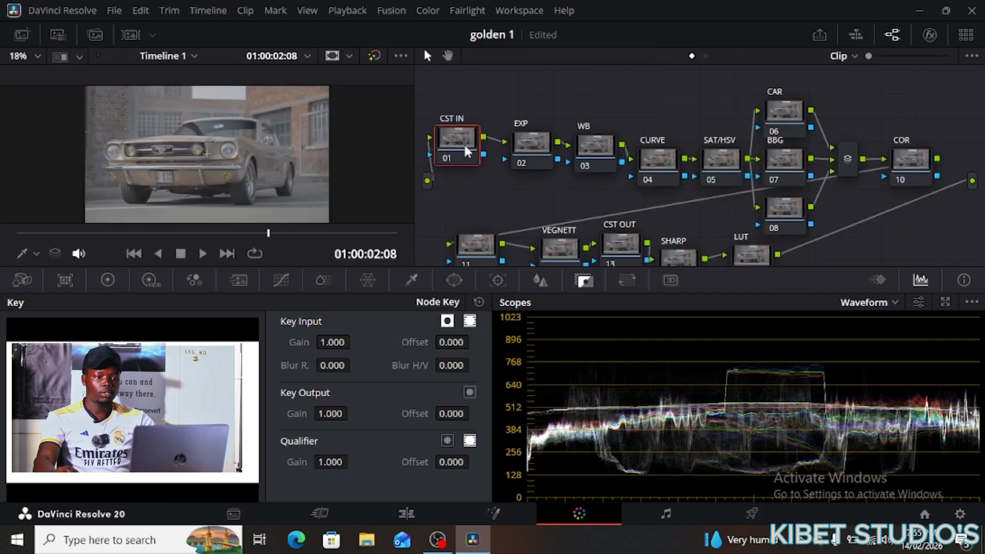
drag(465, 147, 561, 105)
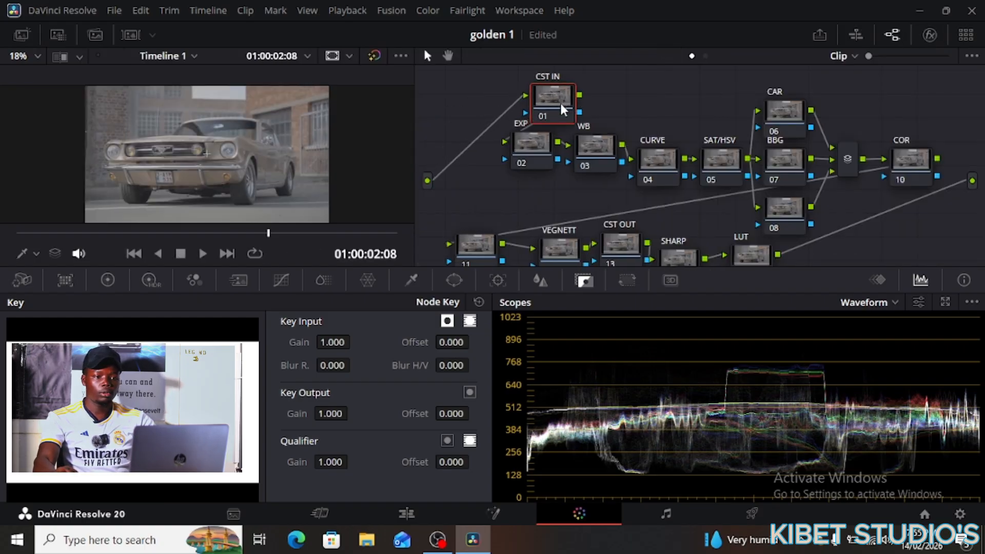
click(924, 35)
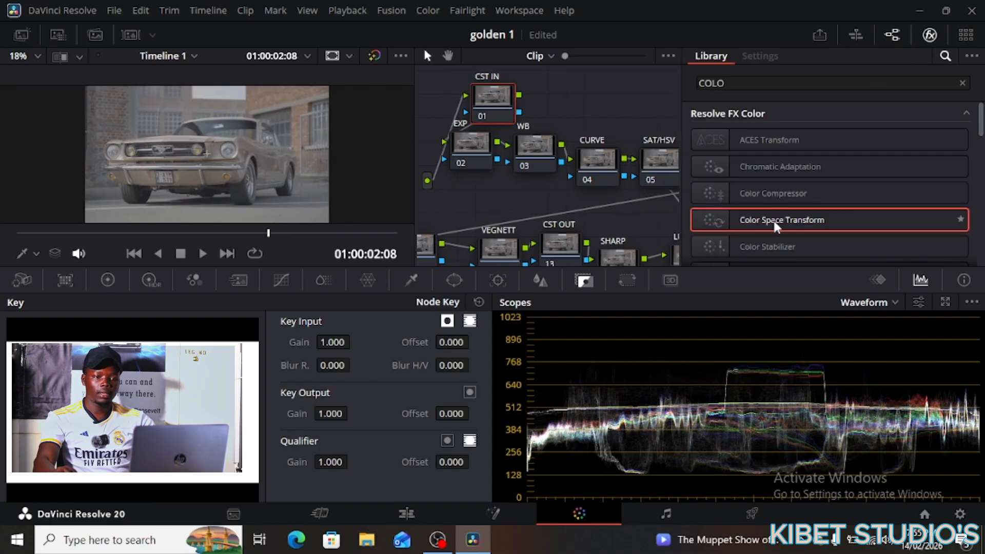
drag(776, 221, 487, 99)
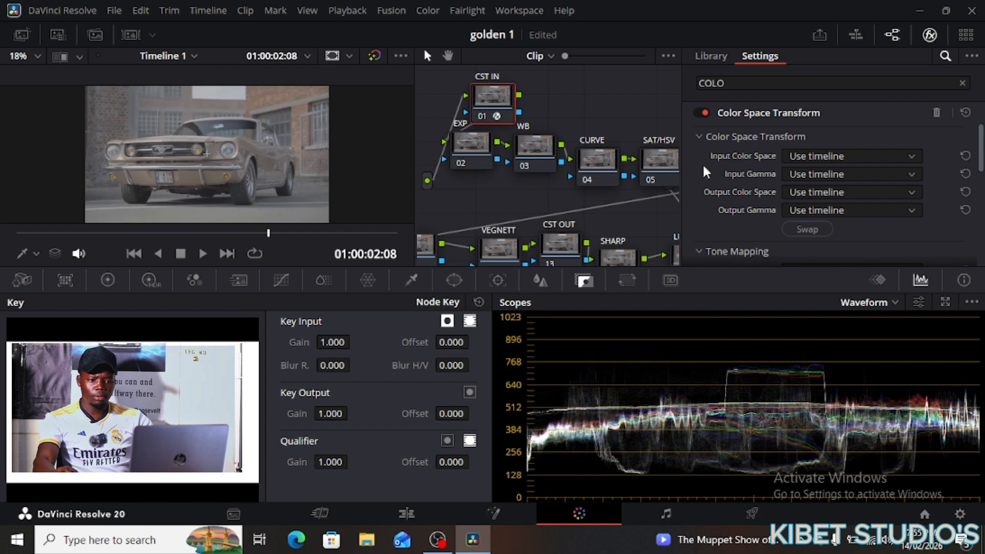
- Browse the CST IN input colour space and tone mapping options without changing them
click(904, 152)
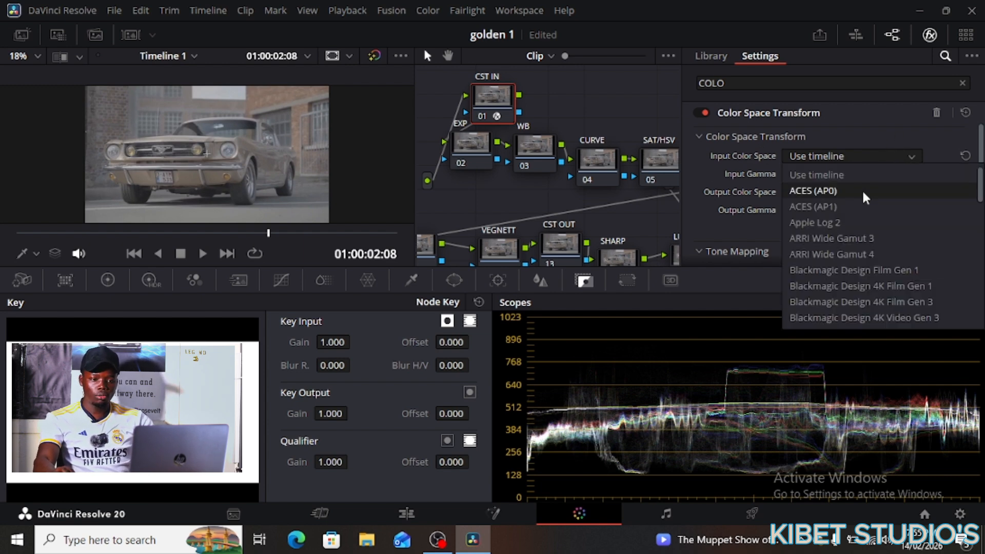
scroll(863, 215, down, 3)
scroll(862, 215, down, 4)
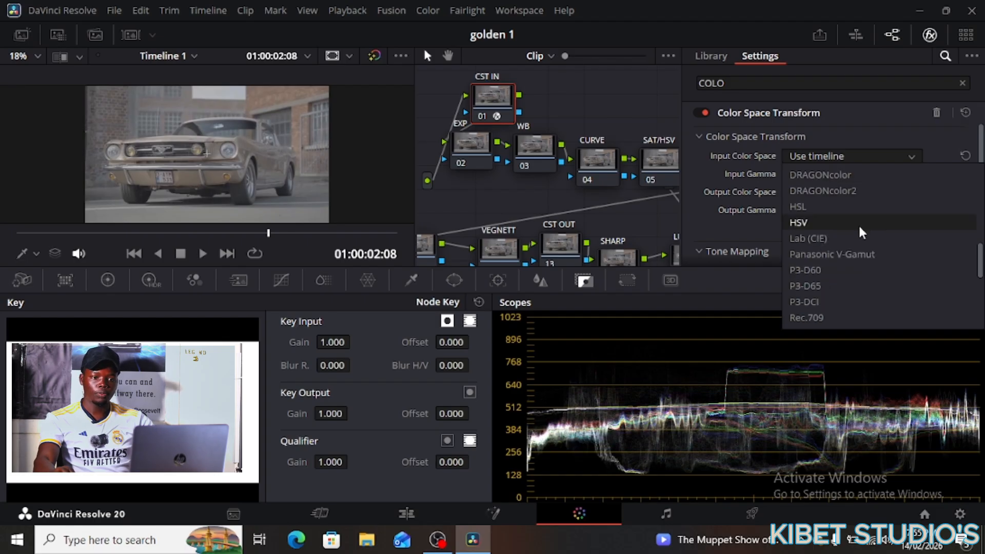
scroll(860, 215, up, 1)
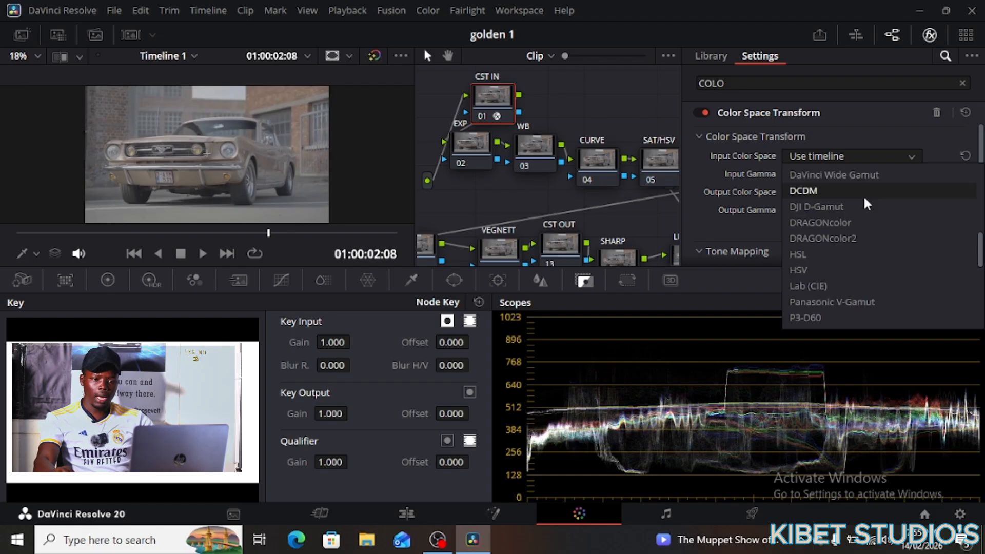
click(737, 136)
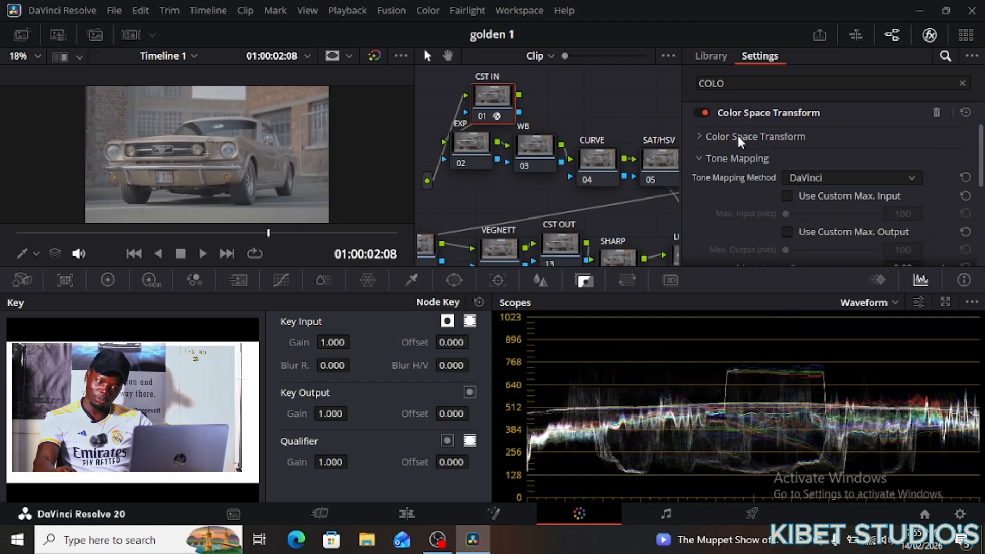
click(811, 177)
click(841, 147)
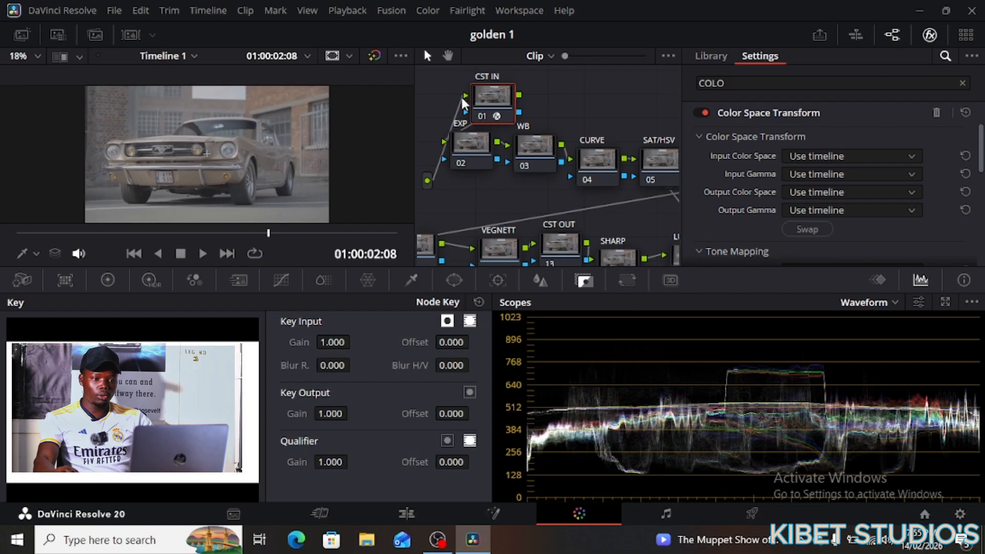
drag(502, 95, 491, 92)
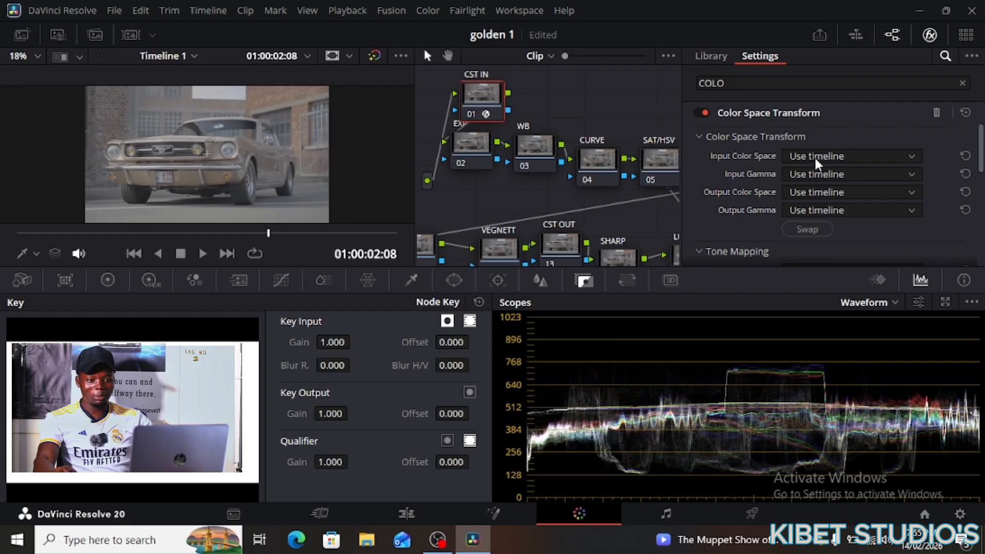
- Set the CST IN input to Sony S-Gamut colour space with Sony S-Log3 gamma
click(905, 153)
scroll(877, 232, down, 3)
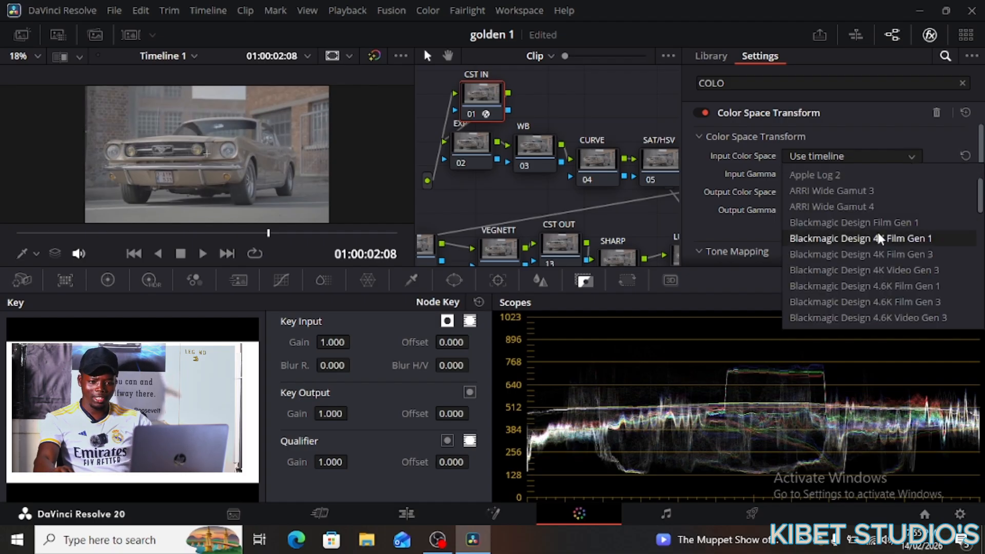
scroll(878, 233, down, 7)
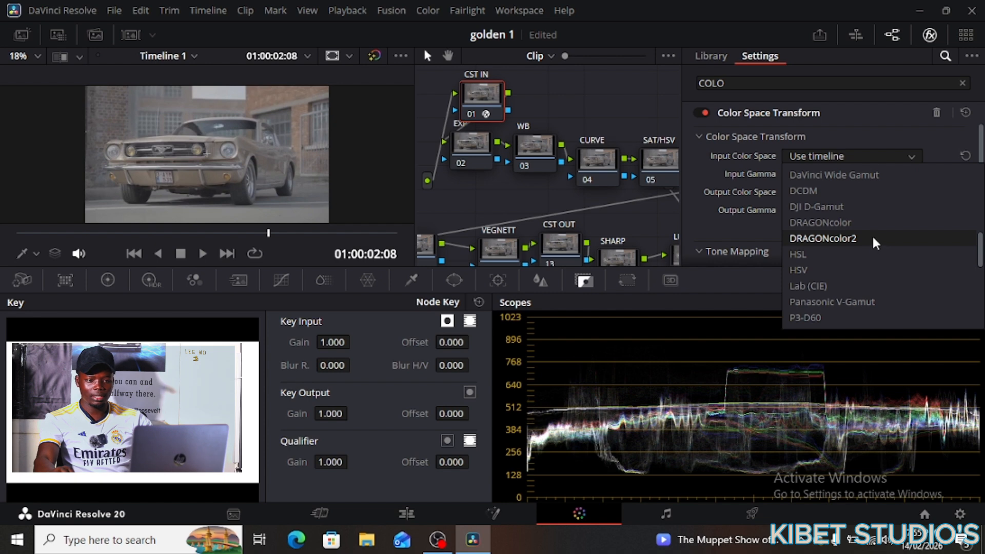
scroll(872, 236, down, 6)
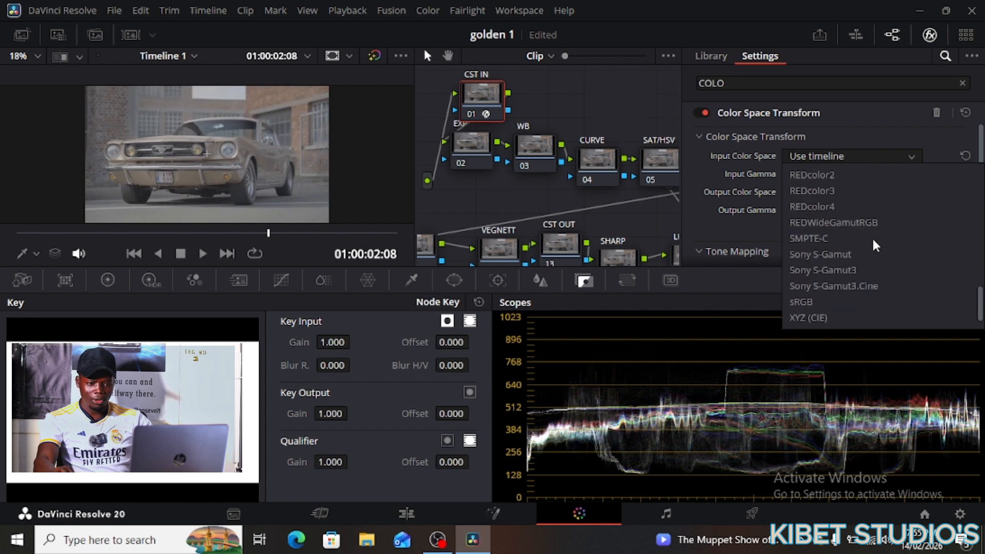
scroll(836, 205, down, 1)
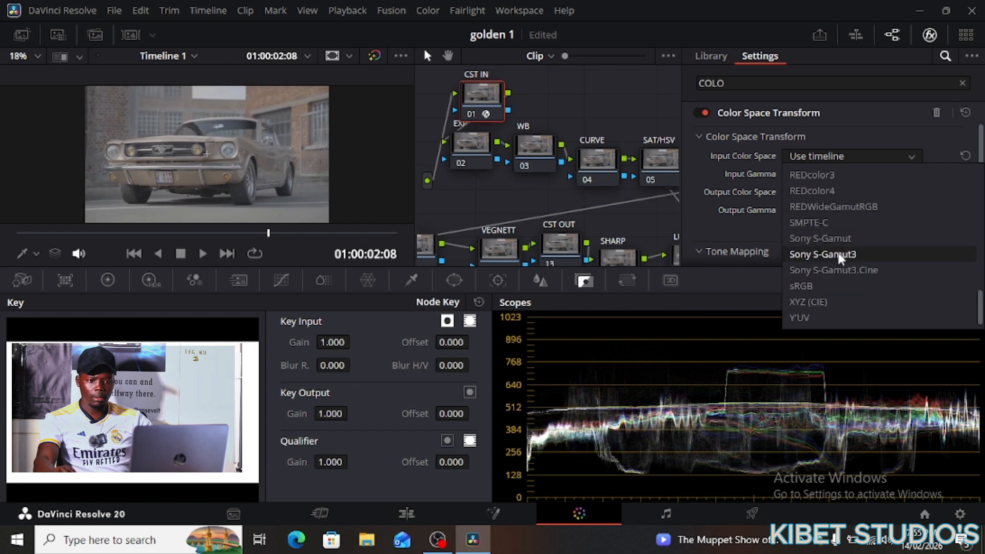
click(835, 238)
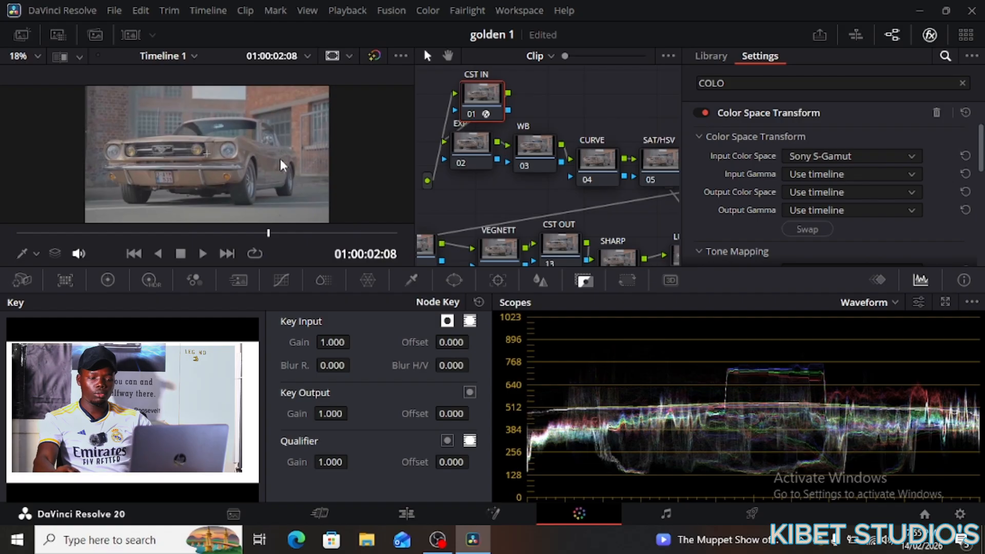
click(912, 176)
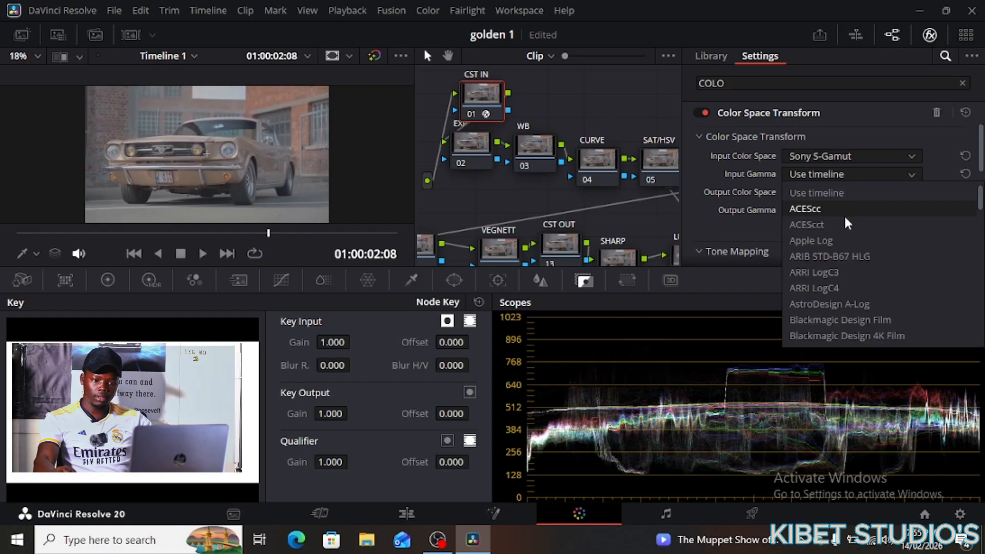
scroll(847, 226, down, 13)
scroll(847, 238, down, 10)
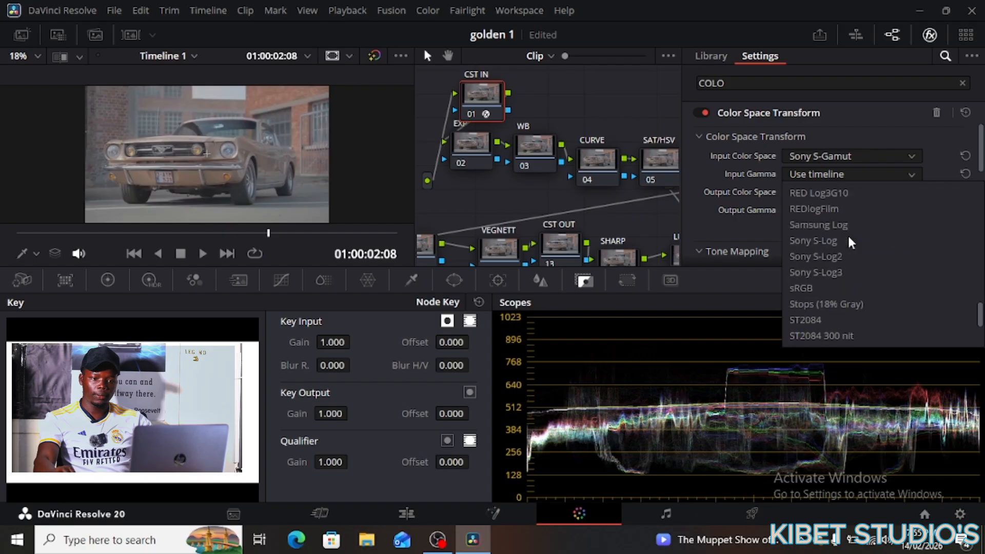
click(837, 226)
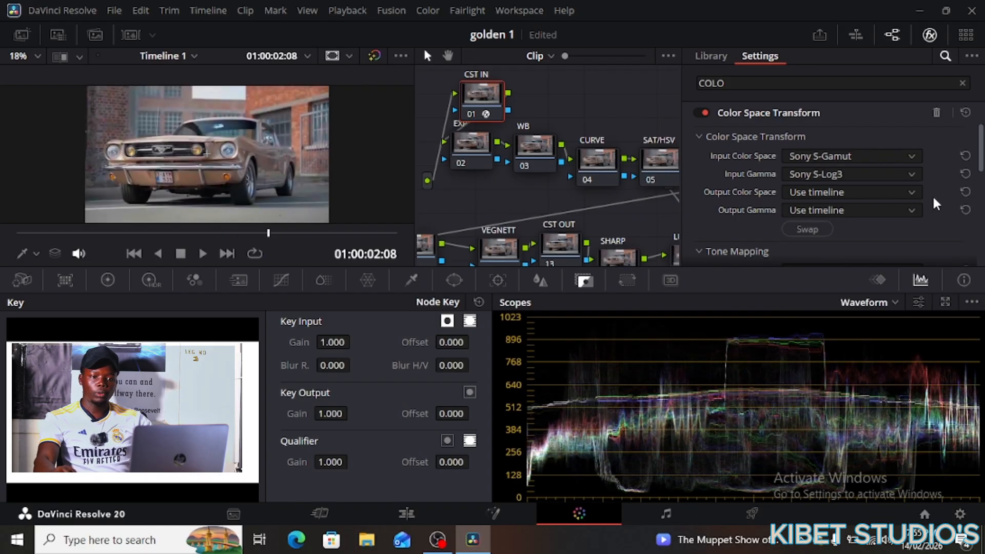
- Set the CST IN output to DaVinci Wide Gamut with DaVinci Intermediate gamma
click(913, 192)
scroll(890, 220, down, 8)
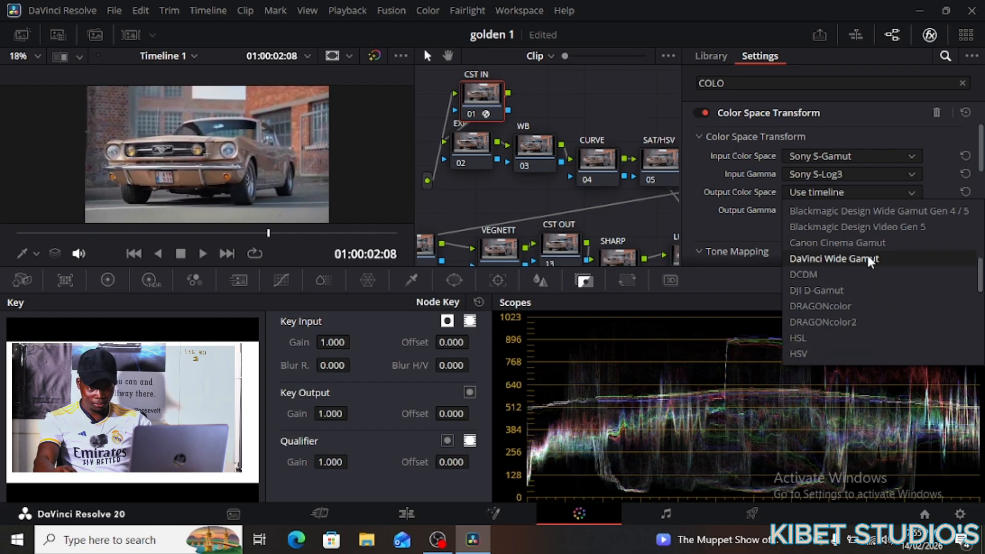
click(866, 259)
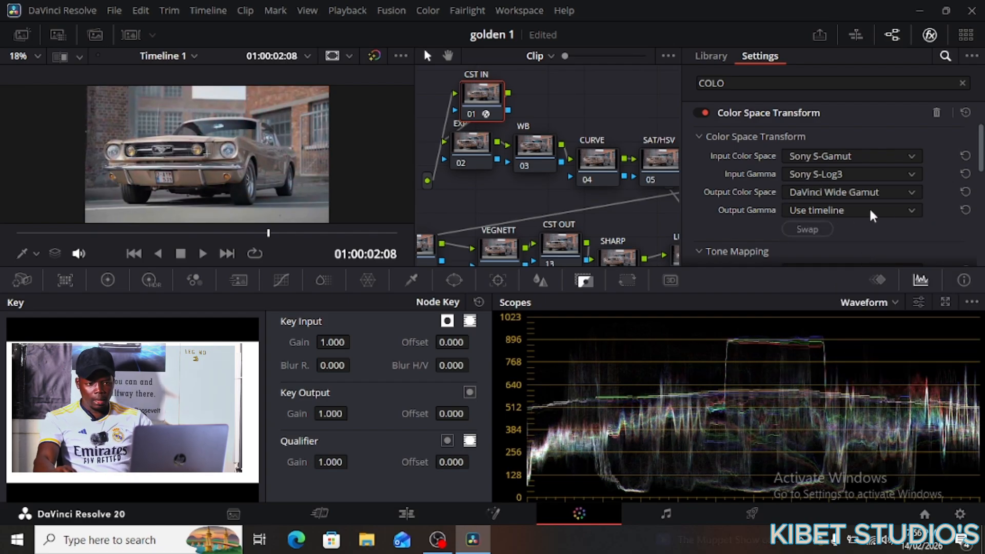
click(905, 211)
scroll(883, 235, down, 10)
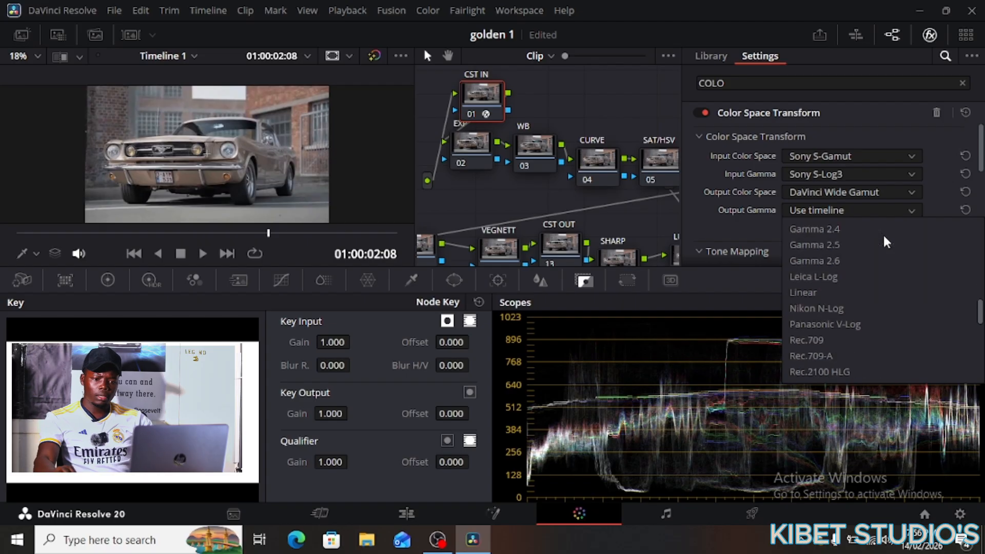
scroll(882, 236, up, 5)
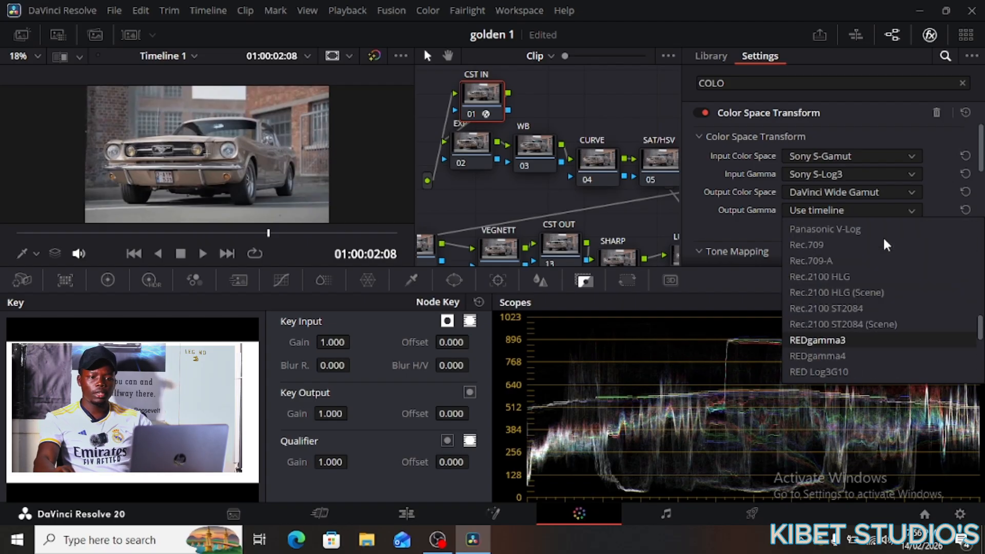
scroll(883, 246, up, 5)
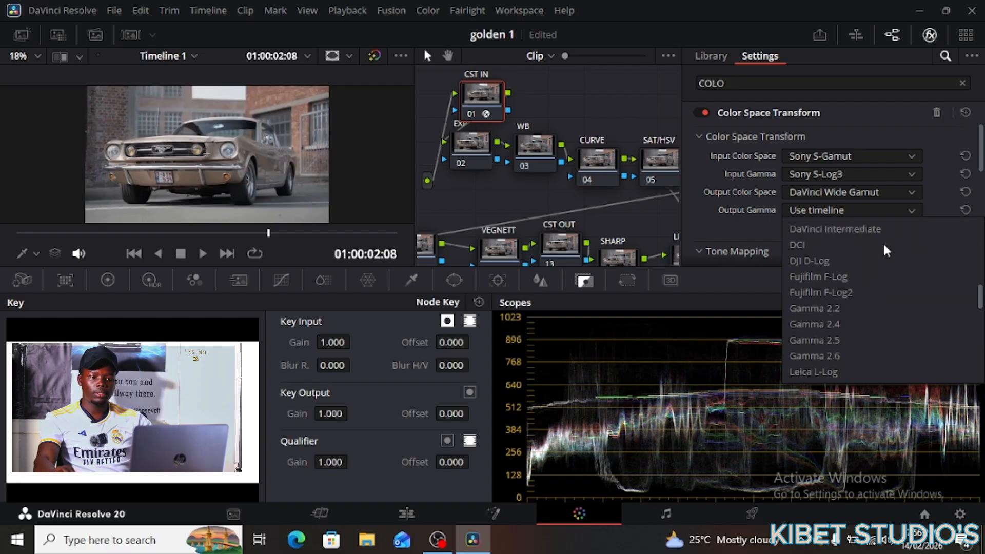
click(876, 272)
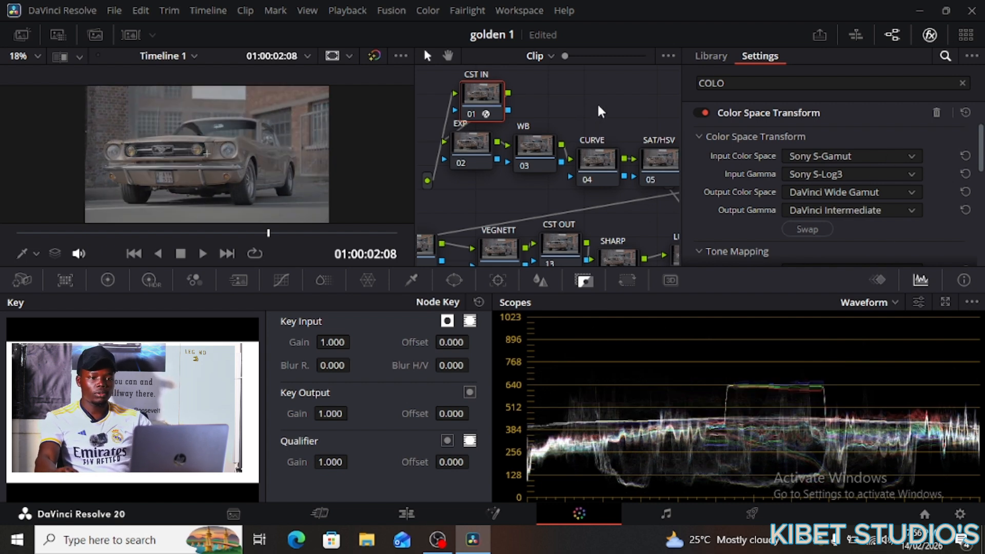
scroll(597, 169, down, 3)
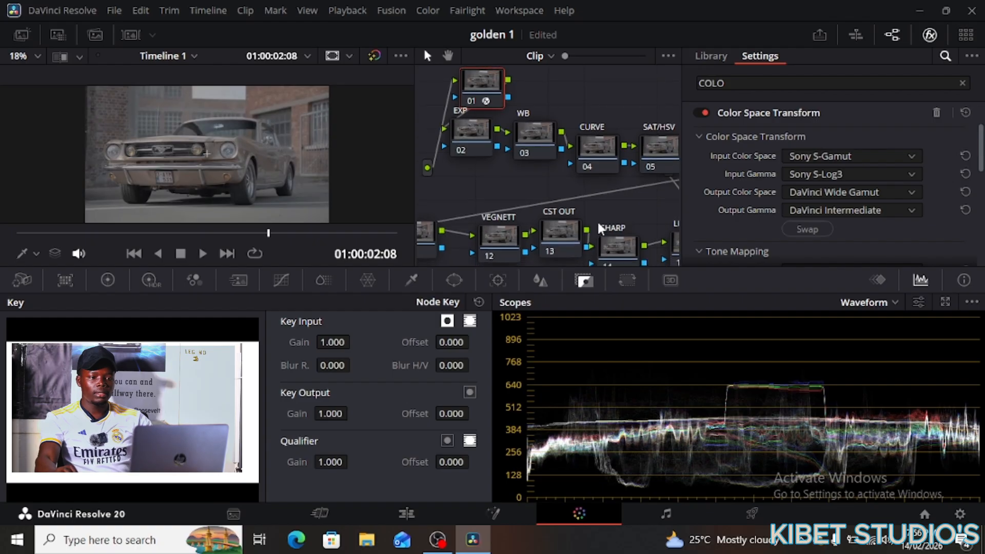
- Apply Color Space Transform to the CST OUT node with input DaVinci Wide Gamut / DaVinci Intermediate
click(711, 55)
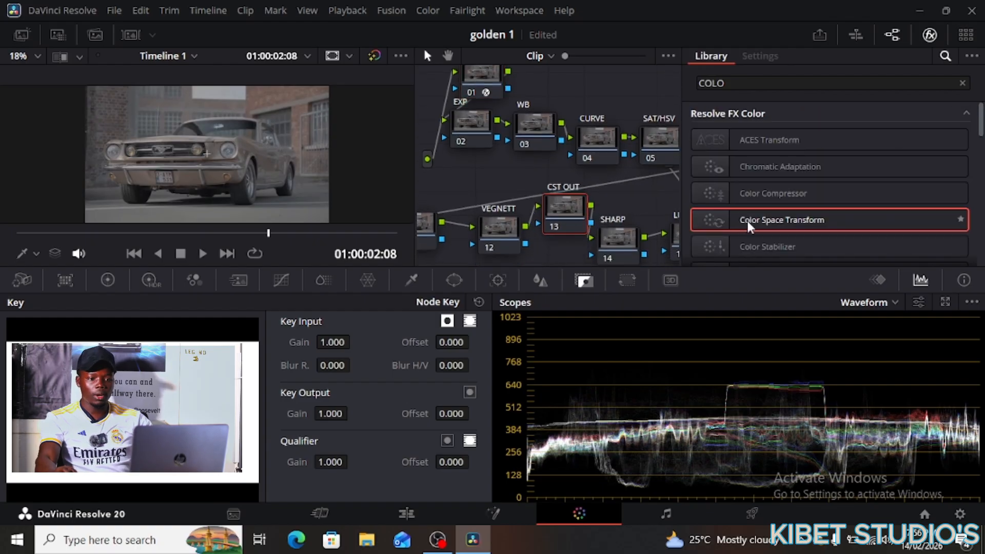
drag(747, 221, 564, 212)
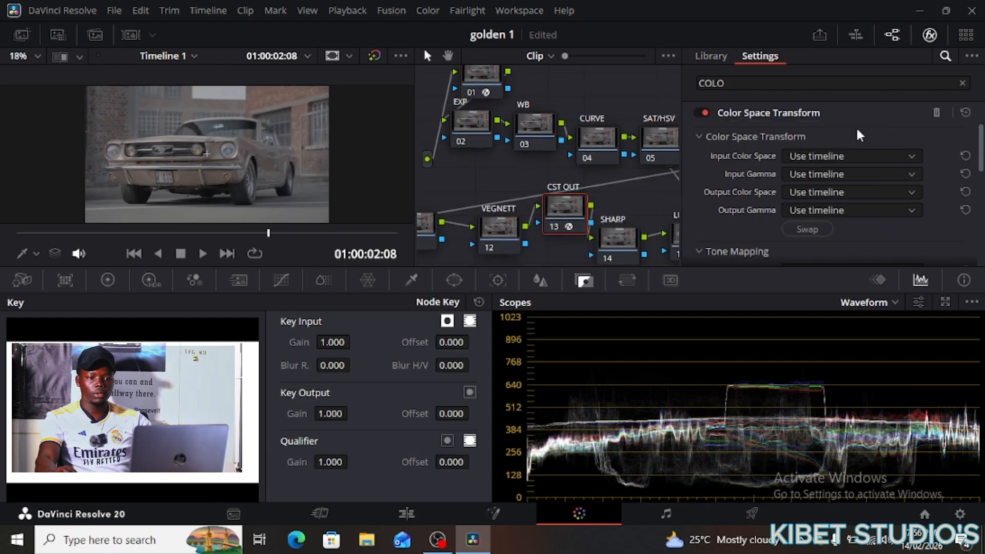
click(903, 155)
scroll(894, 214, down, 4)
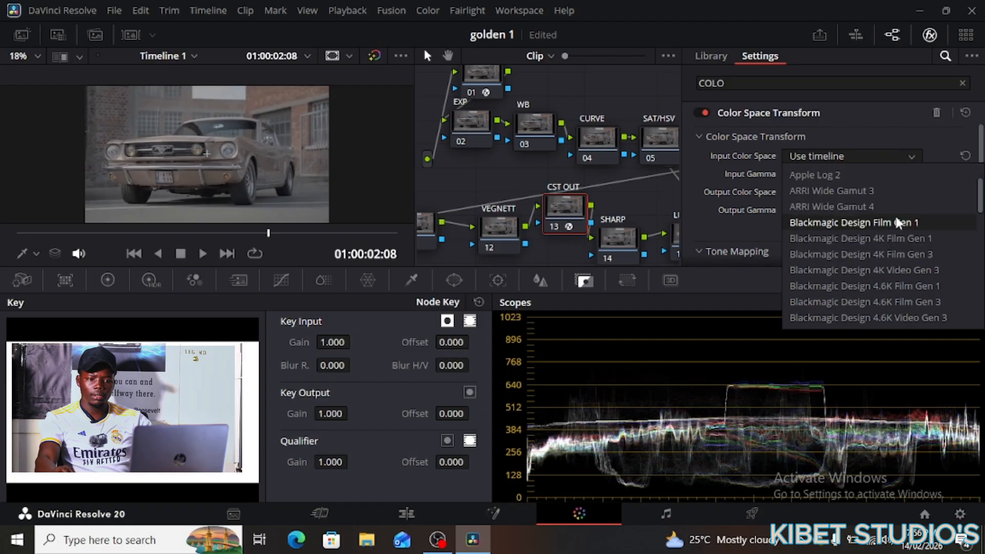
scroll(871, 257, down, 3)
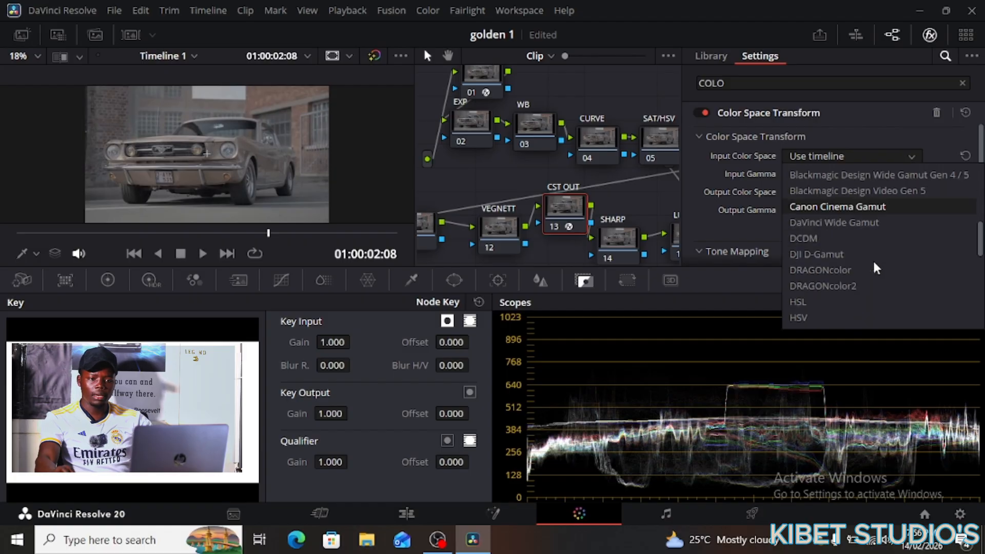
click(865, 222)
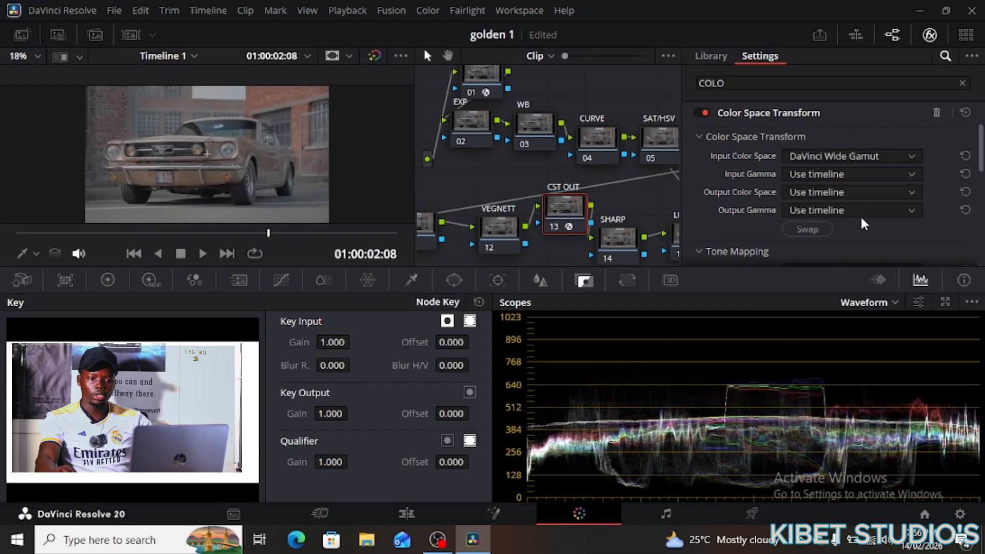
click(905, 173)
scroll(869, 200, down, 3)
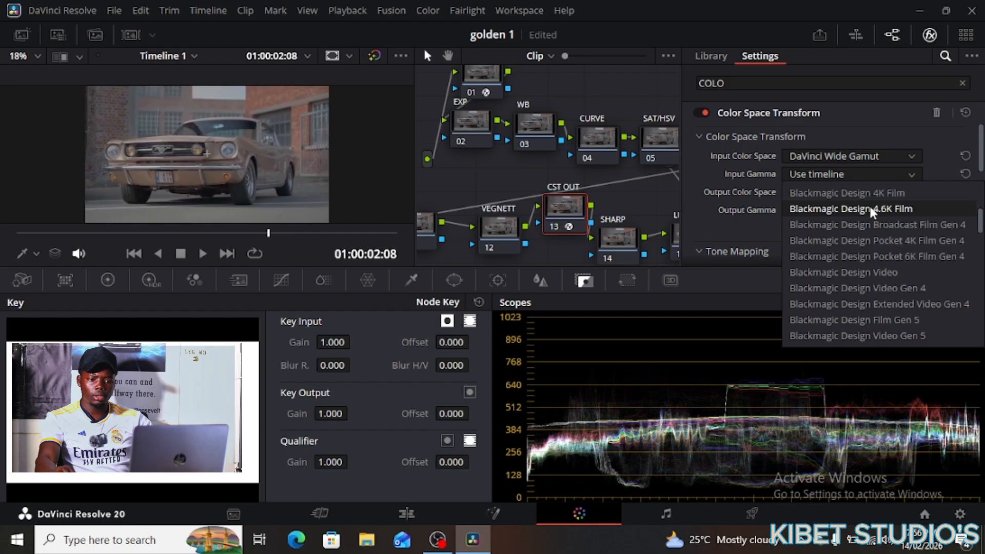
scroll(870, 208, down, 3)
click(855, 240)
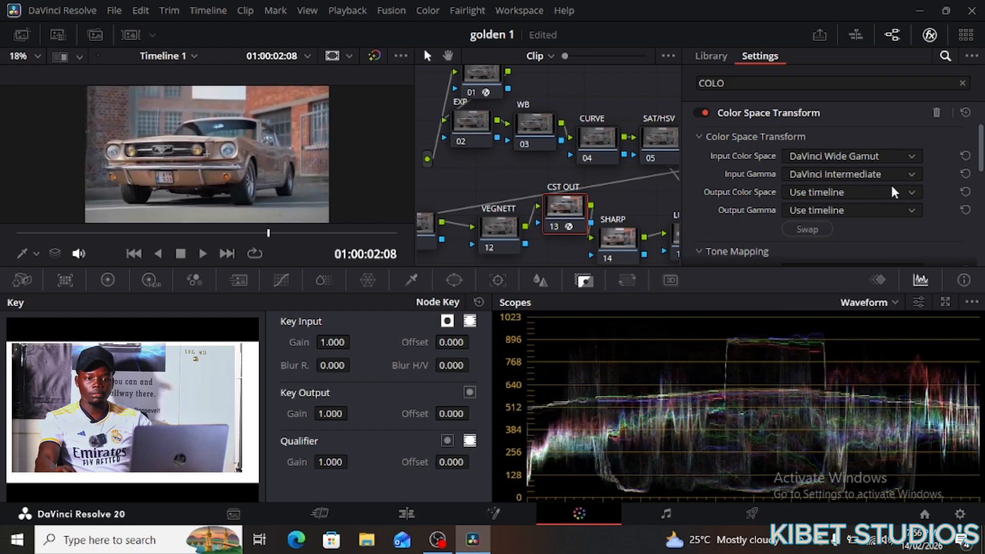
- Set the CST OUT output to Rec.709 colour space with Gamma 2.2
click(912, 192)
scroll(886, 221, down, 10)
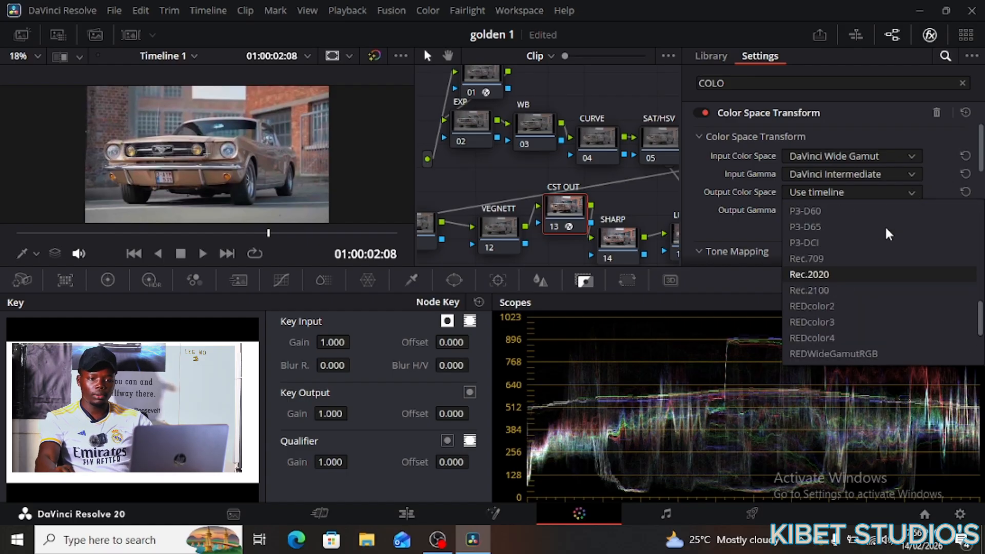
scroll(849, 244, down, 1)
scroll(848, 240, down, 1)
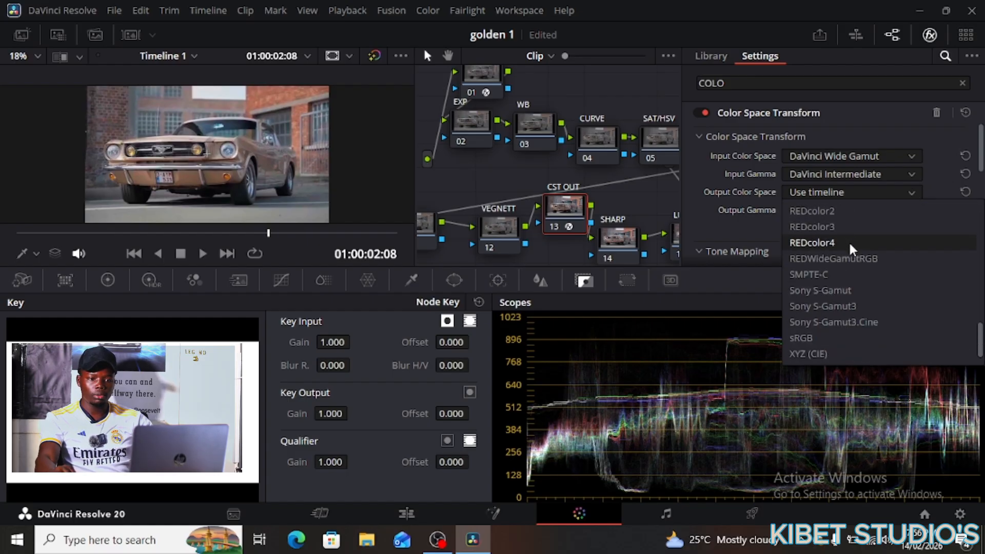
scroll(847, 241, up, 1)
click(846, 210)
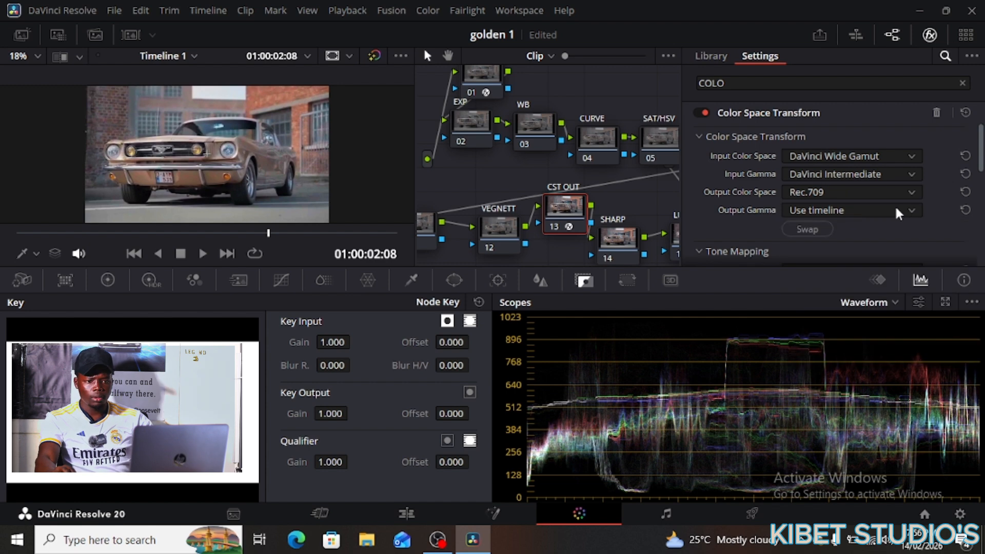
click(909, 210)
scroll(908, 241, down, 4)
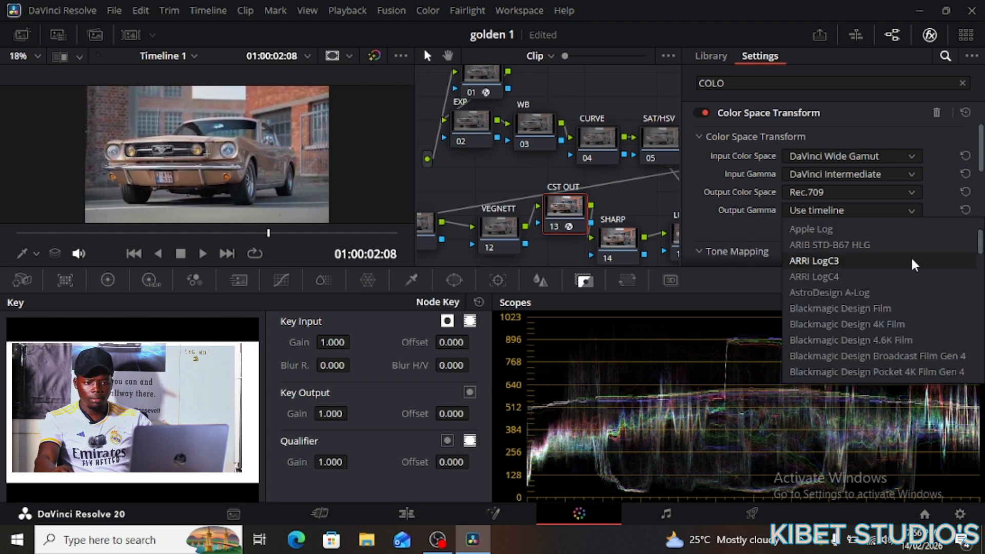
scroll(909, 267, down, 2)
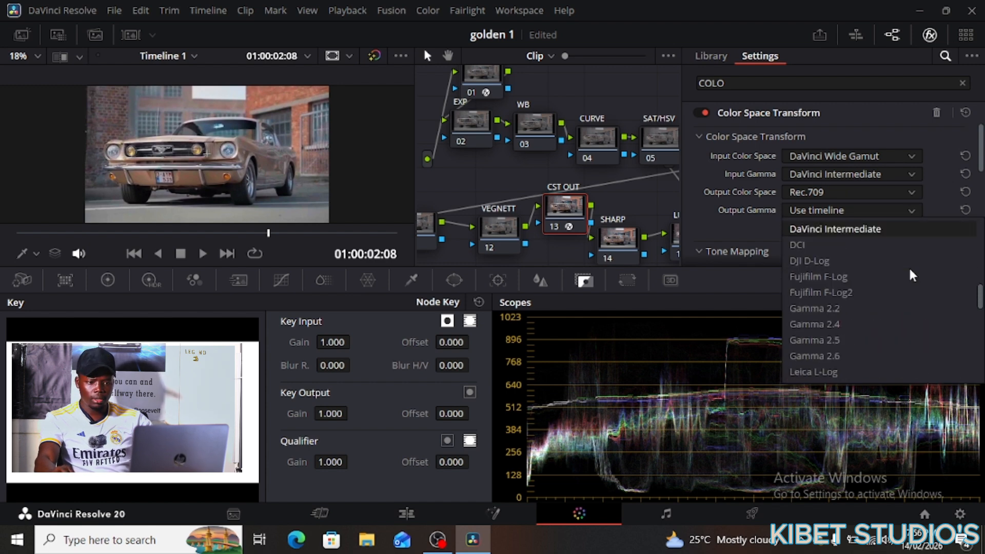
click(840, 308)
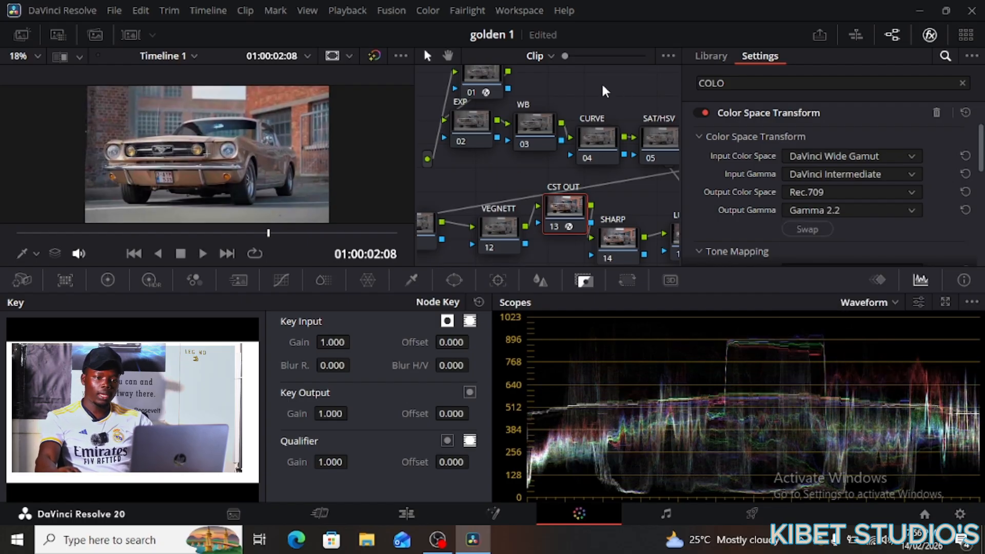
- Close the Effects panel and run Cleanup Node Graph to arrange the nodes in rows
click(929, 34)
right_click(644, 92)
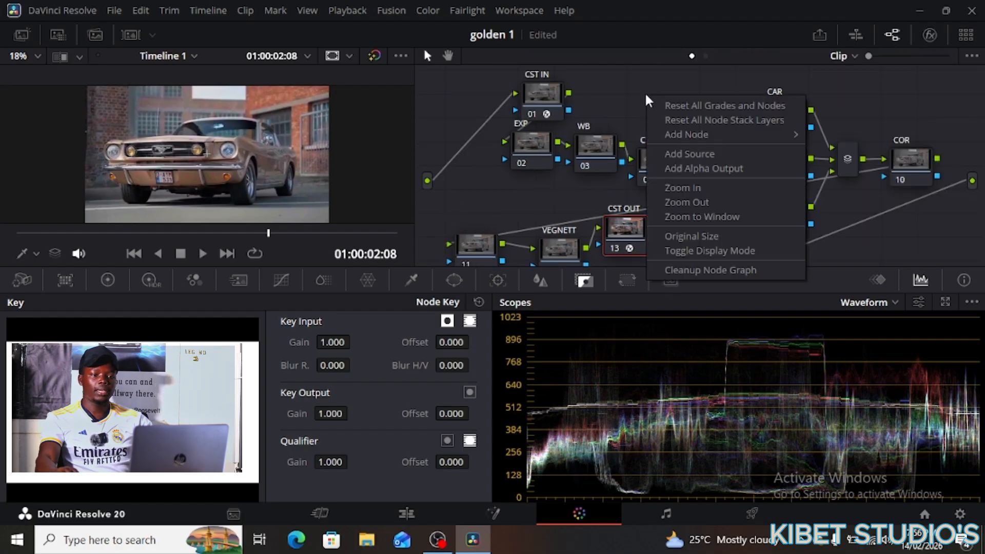
click(689, 270)
scroll(677, 177, down, 5)
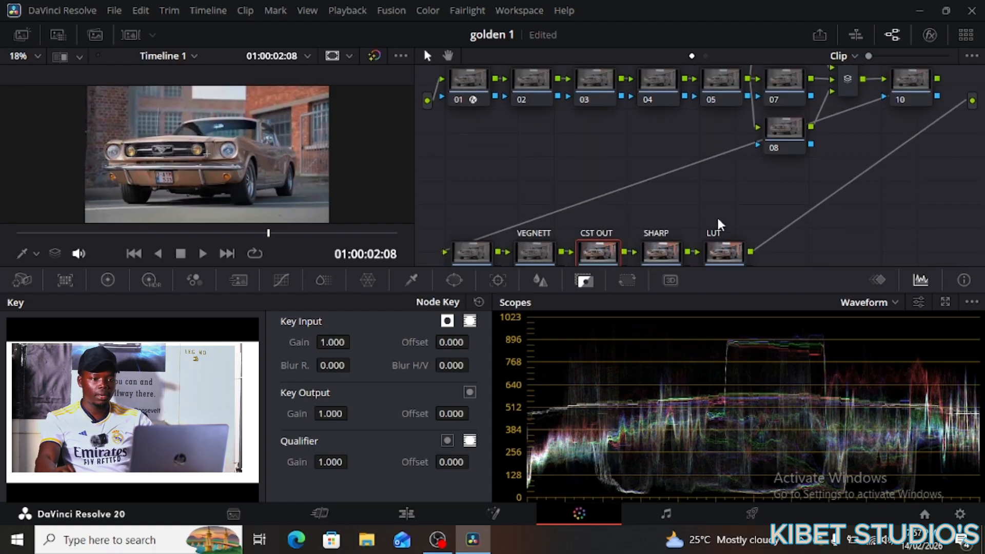
scroll(716, 215, up, 2)
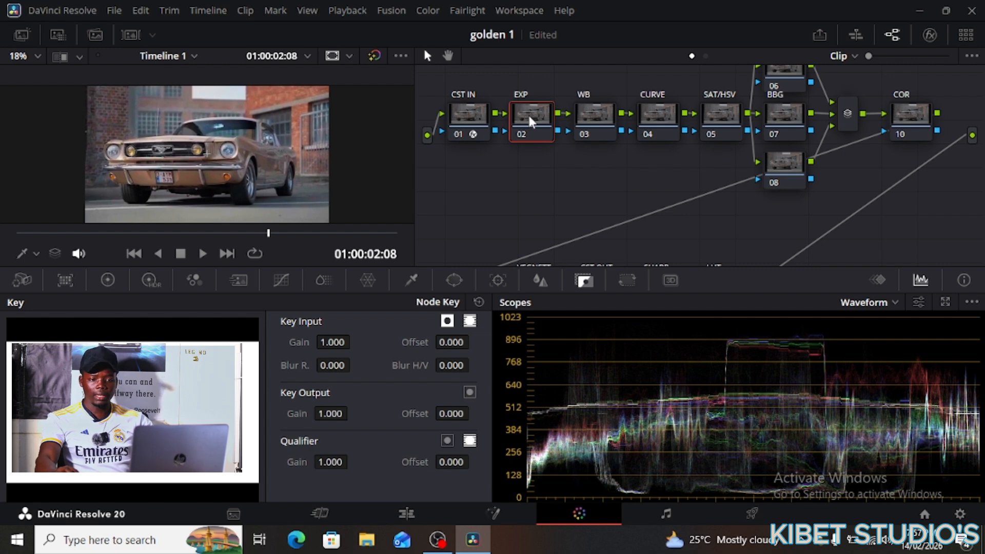
- Set the waveform scope to Y (luma) only with Colorize turned off
click(918, 303)
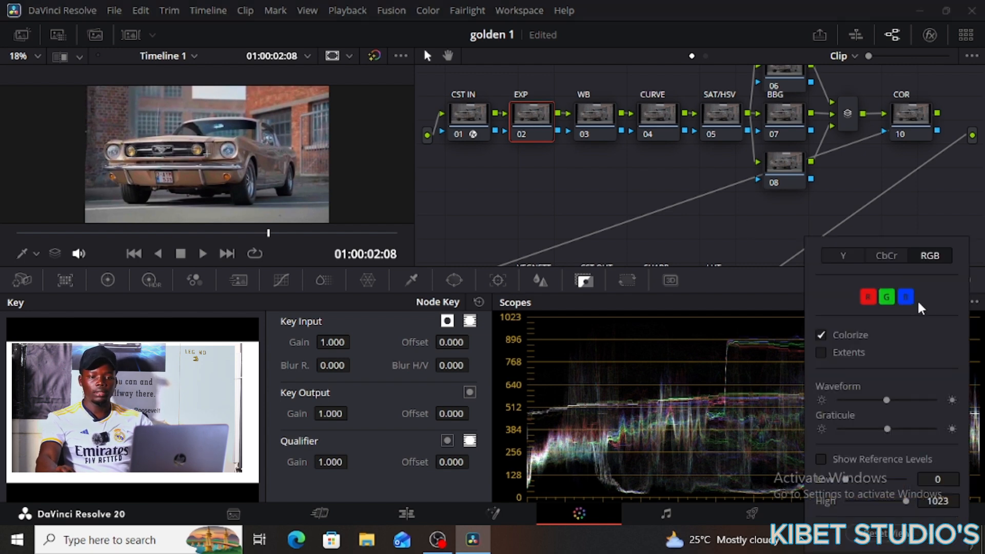
click(842, 253)
click(821, 291)
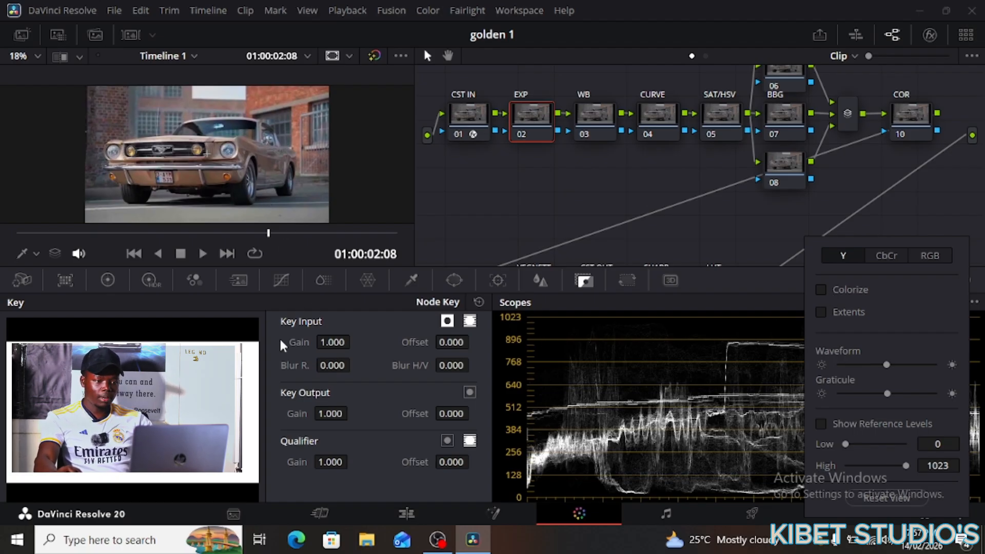
- Set the EXP node's HDR Global Exp to 0.02, switch the node off, and nudge Primaries Lift
click(150, 281)
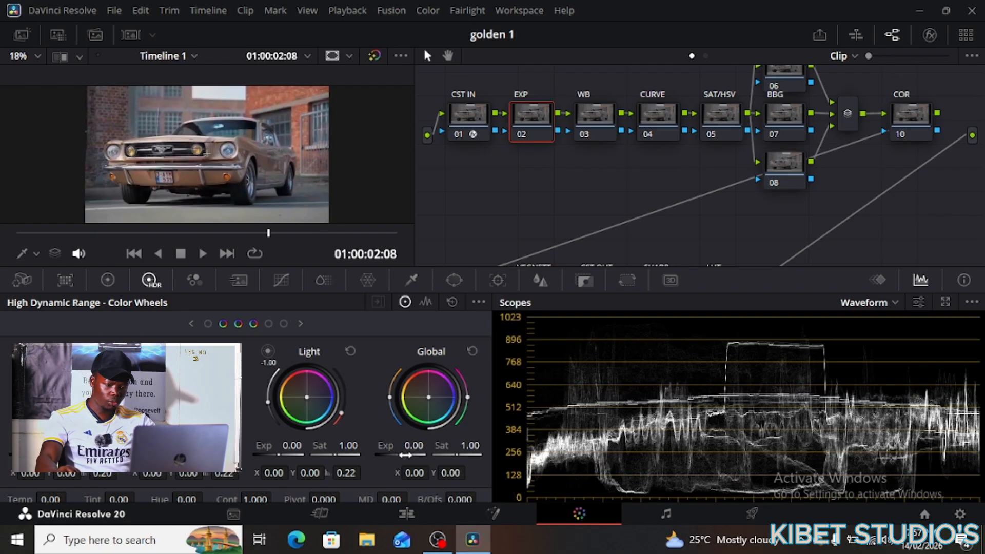
drag(401, 455, 401, 455)
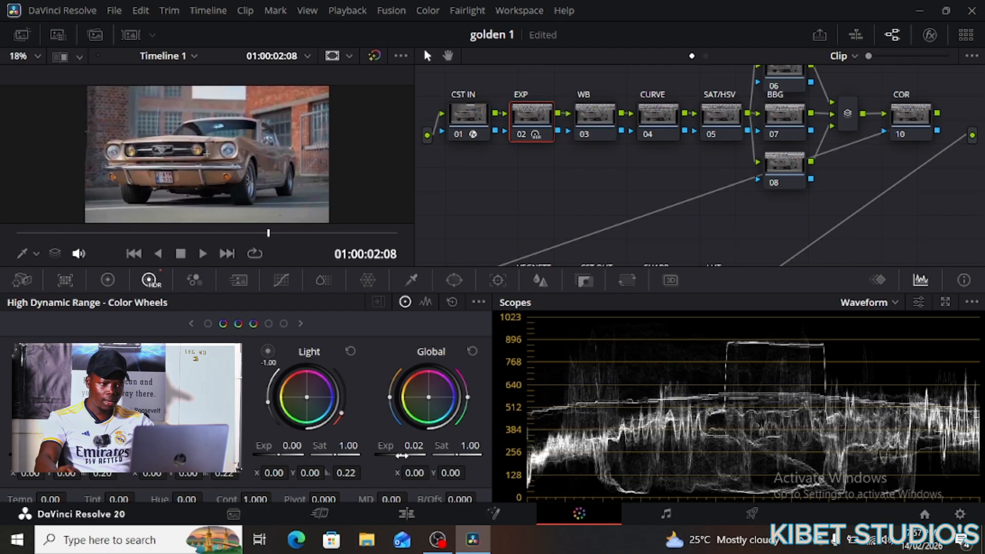
click(521, 131)
click(520, 132)
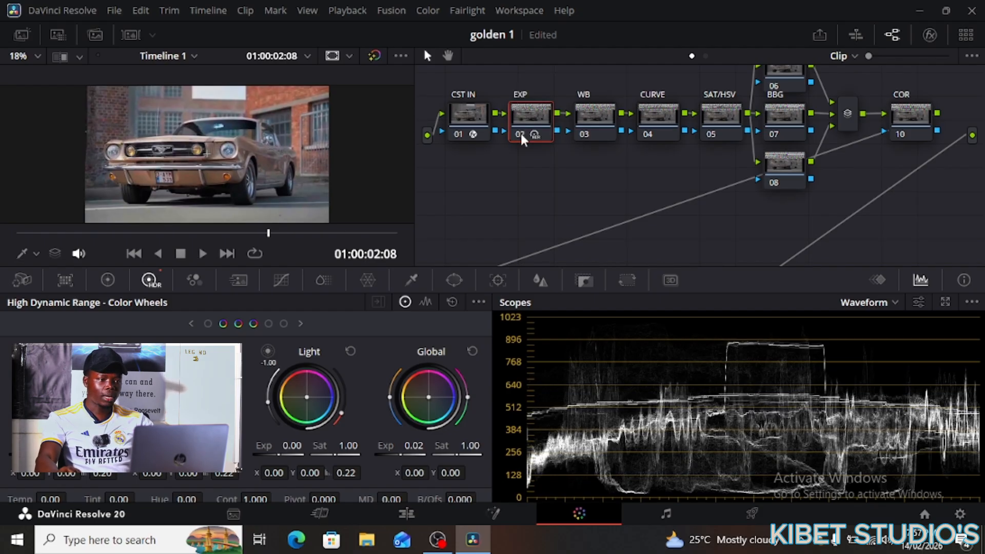
click(520, 131)
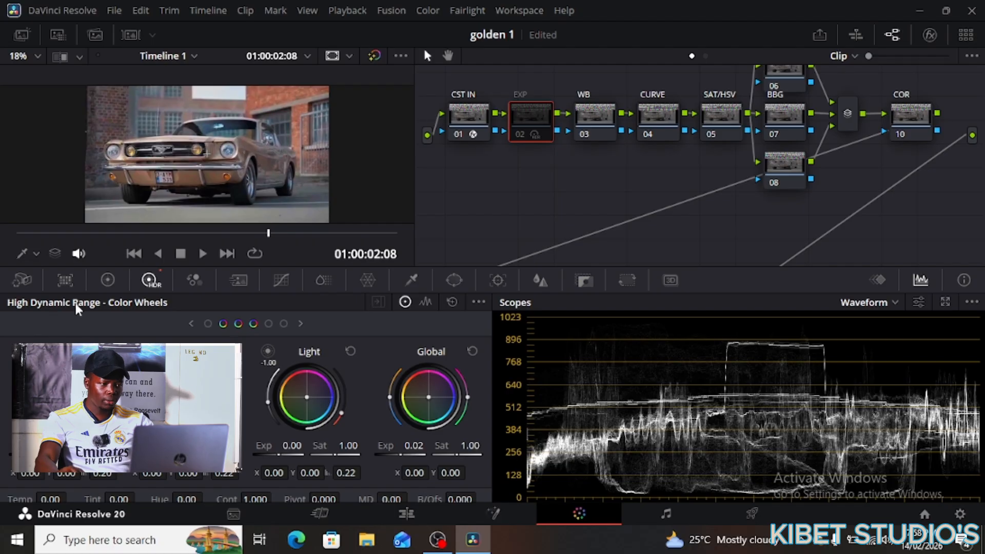
click(106, 280)
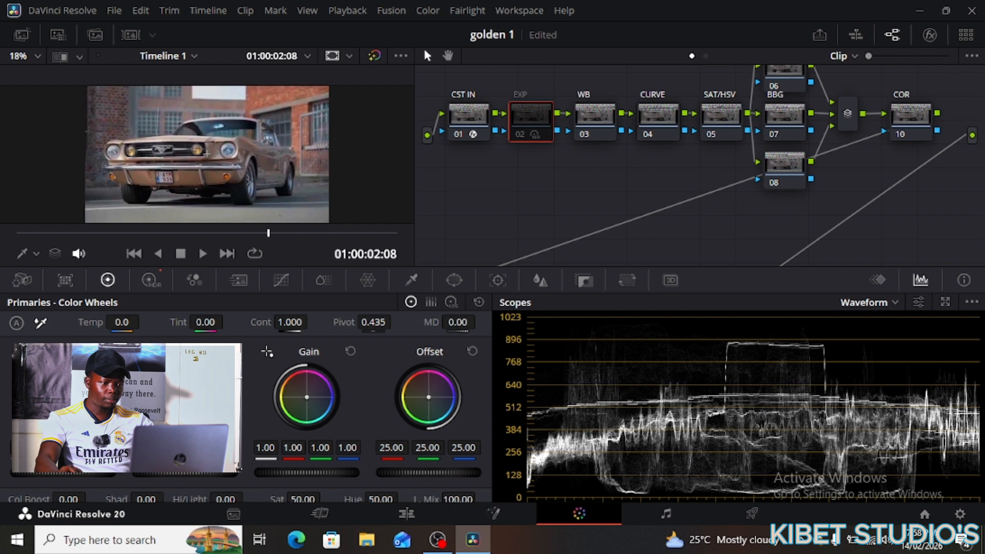
drag(63, 472, 53, 472)
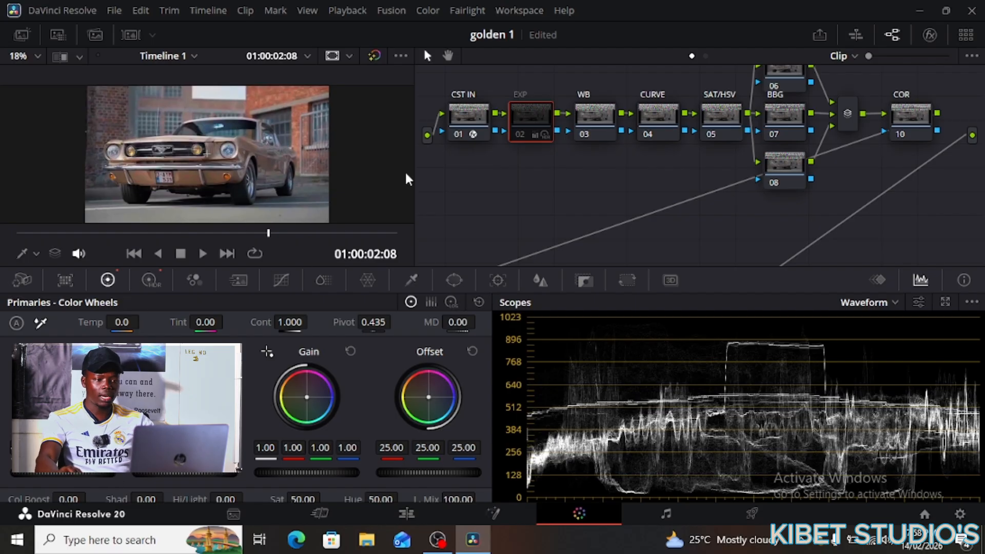
- Select the WB node and switch the waveform back to colorized RGB channels
click(598, 118)
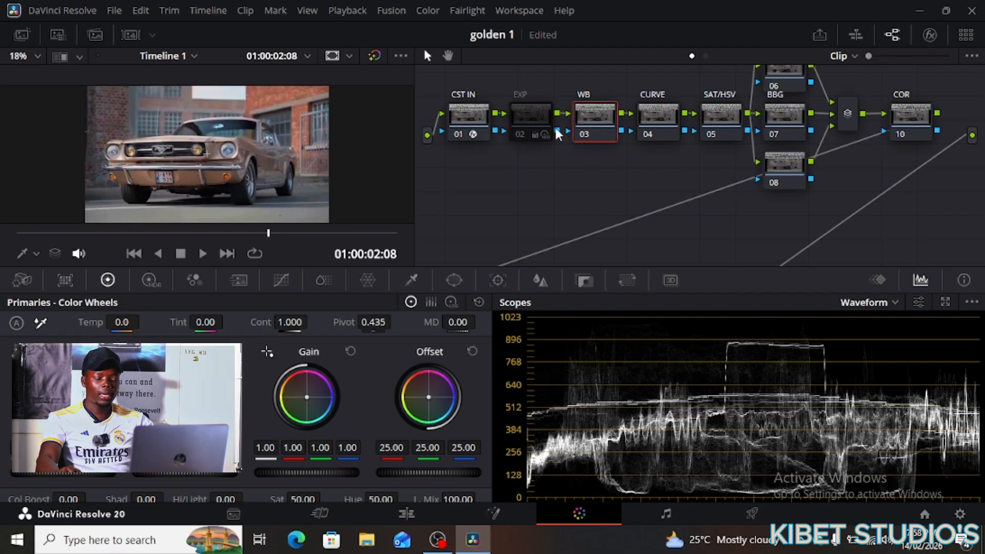
click(918, 302)
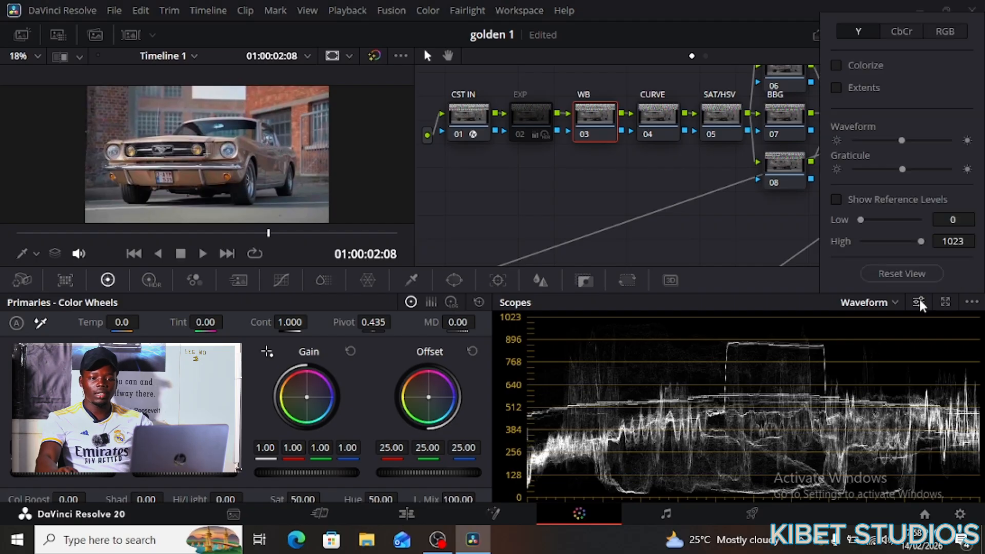
click(948, 29)
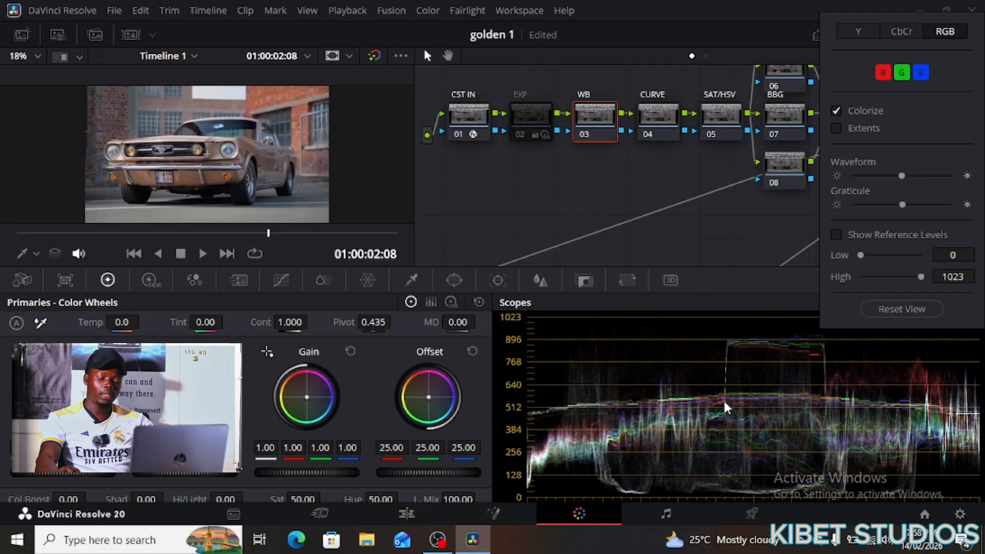
- Switch the viewer to Qualifier mode and show the Qualifier - HSL controls
click(21, 254)
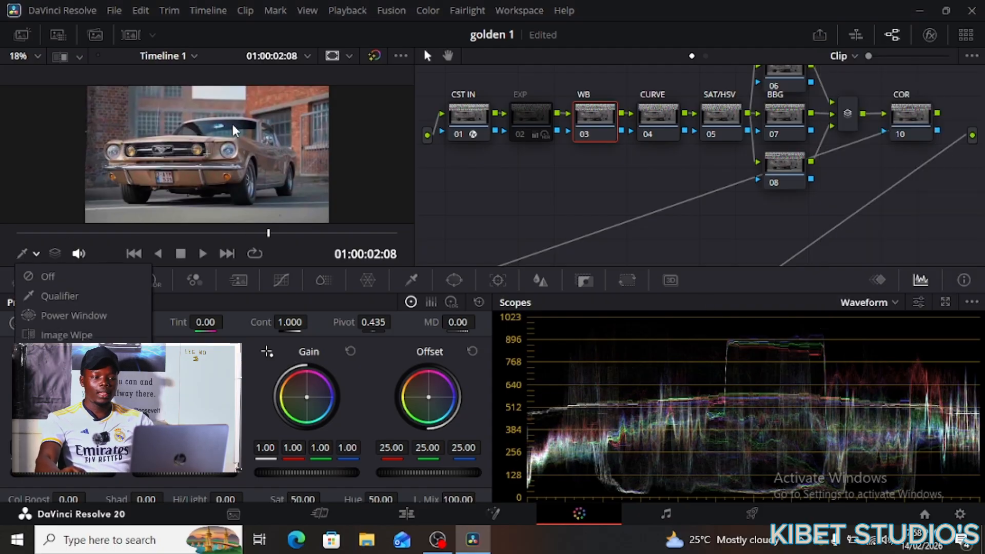
click(51, 292)
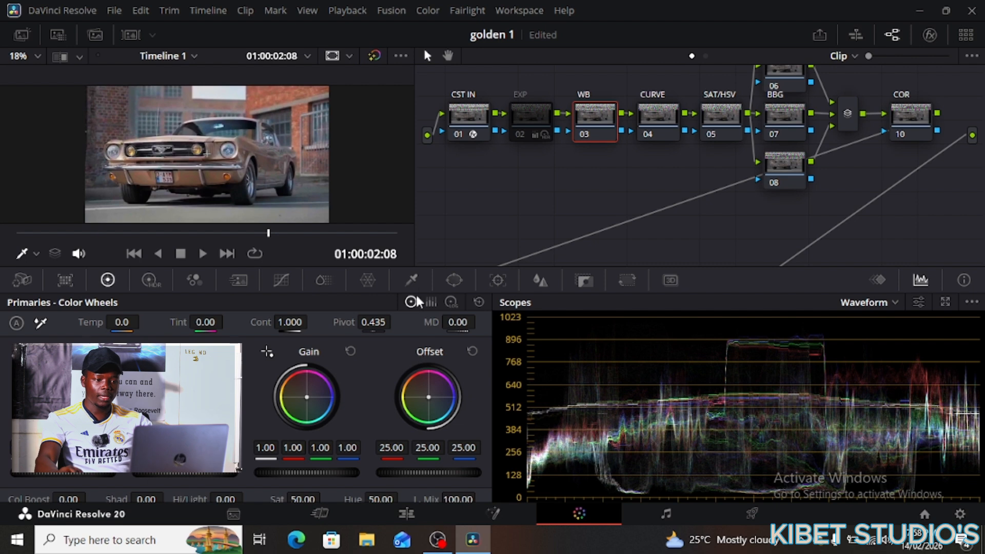
click(413, 277)
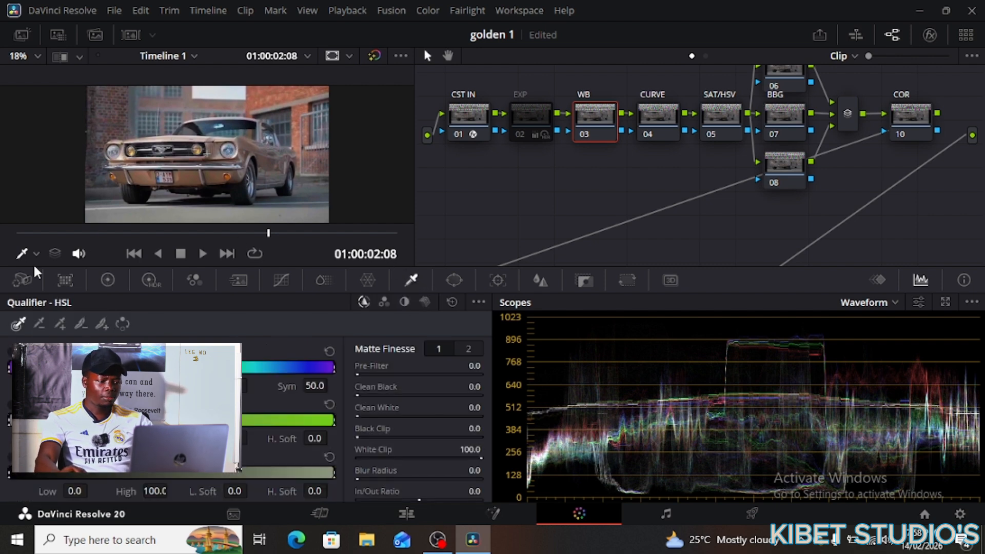
- Reselect Qualifier in the viewer mode list, check the waveform, then return to Color Wheels
click(25, 252)
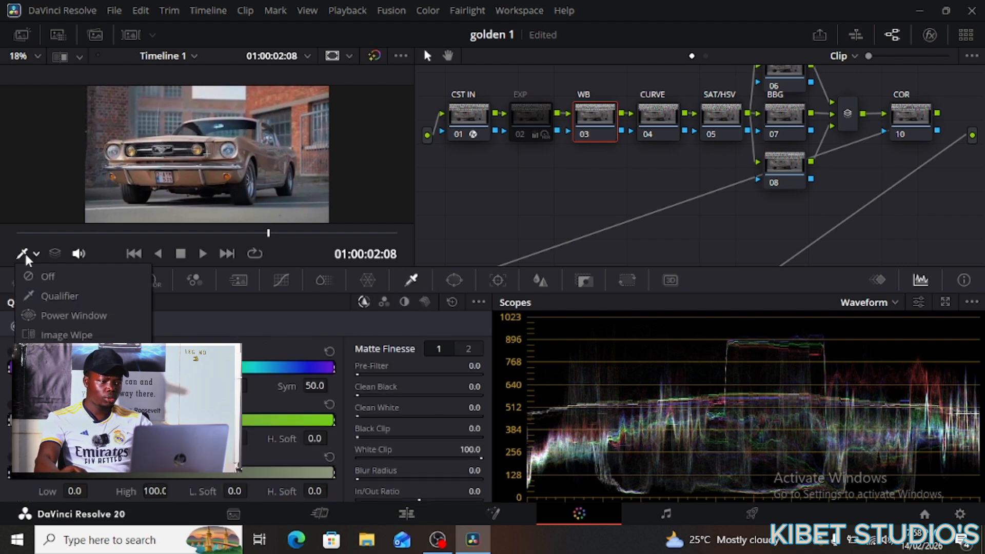
click(47, 293)
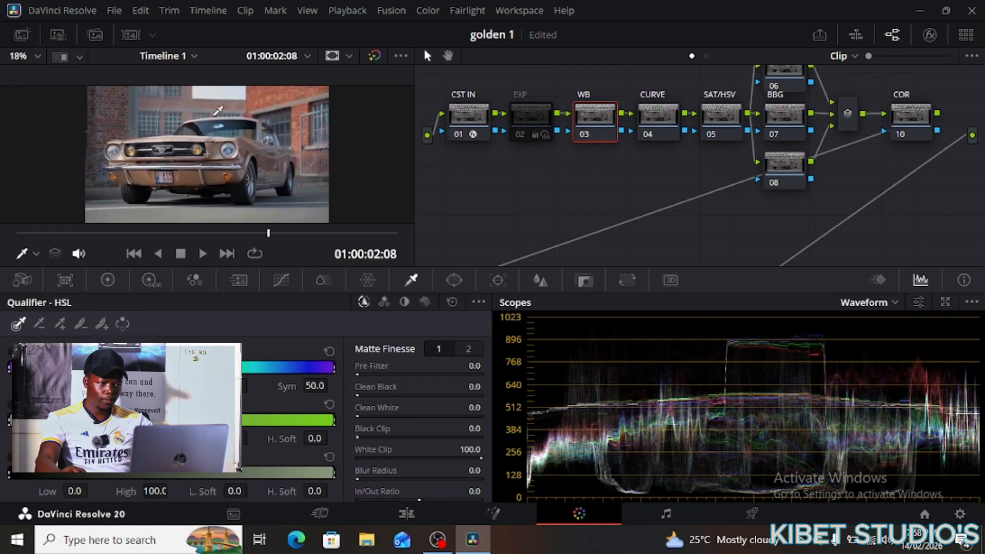
scroll(839, 383, down, 3)
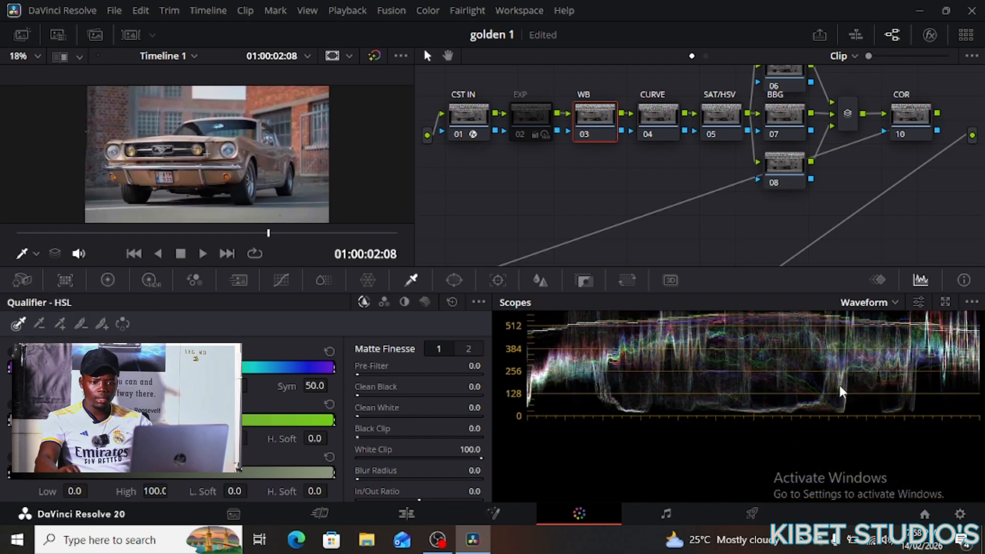
scroll(838, 383, up, 3)
scroll(839, 383, down, 1)
scroll(805, 397, up, 2)
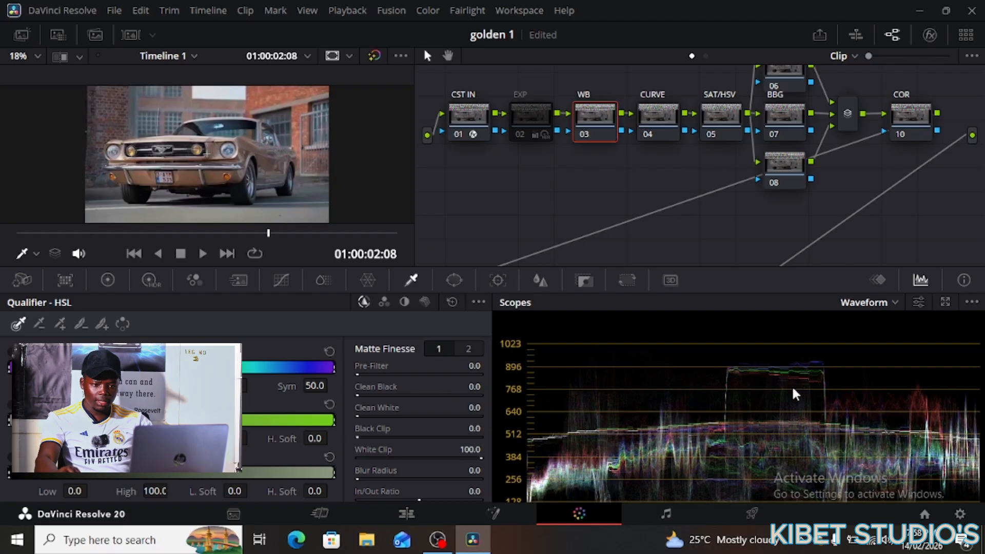
scroll(792, 385, down, 1)
scroll(784, 377, up, 1)
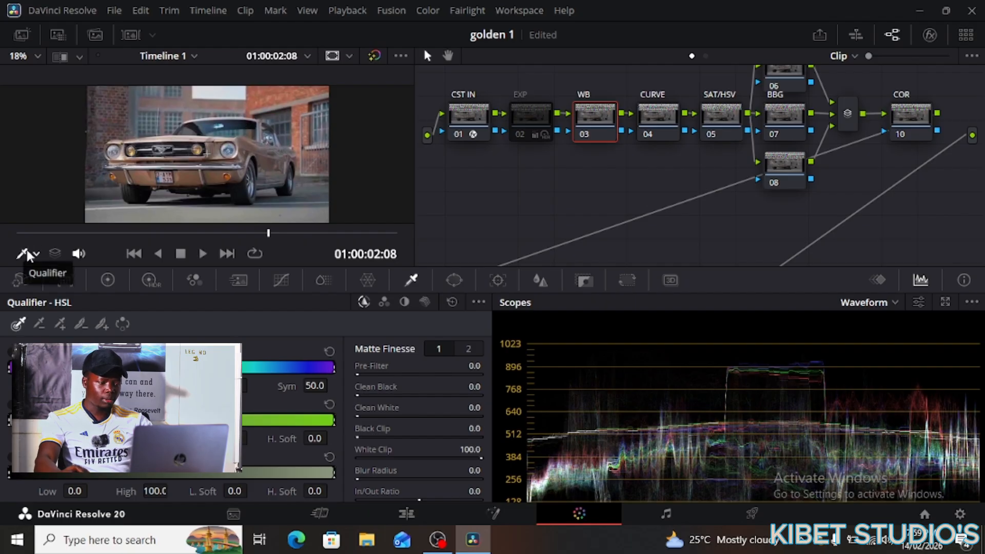
click(110, 280)
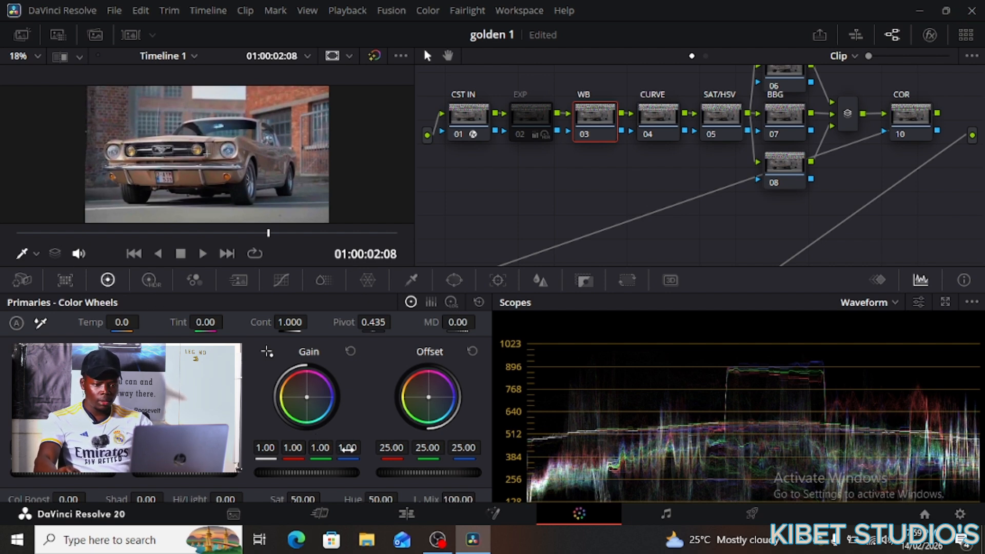
- Raise the WB node's blue Gain to 1.07 and toggle the node to compare before and after
drag(348, 448, 363, 448)
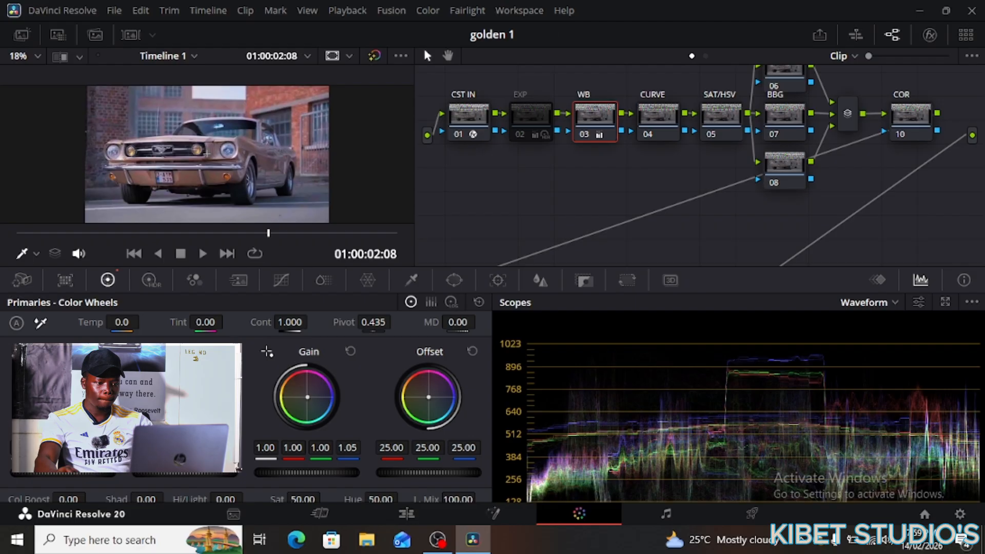
drag(363, 447, 363, 448)
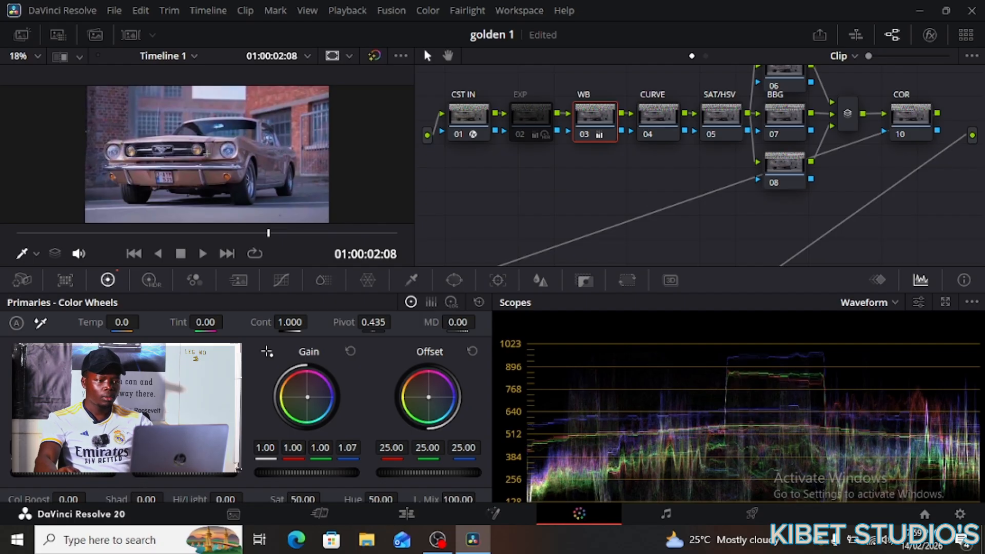
click(583, 131)
click(583, 132)
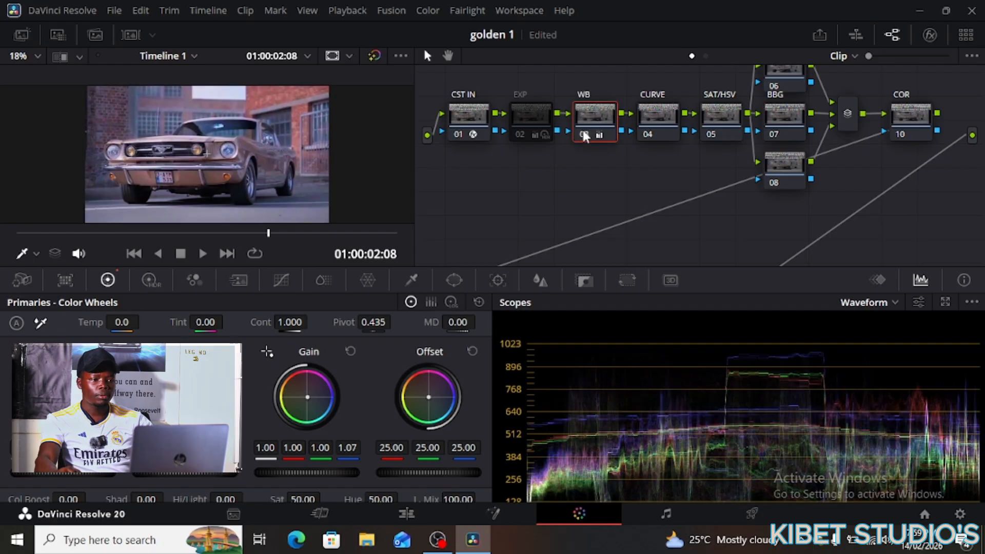
click(583, 131)
click(583, 132)
click(583, 132)
click(582, 131)
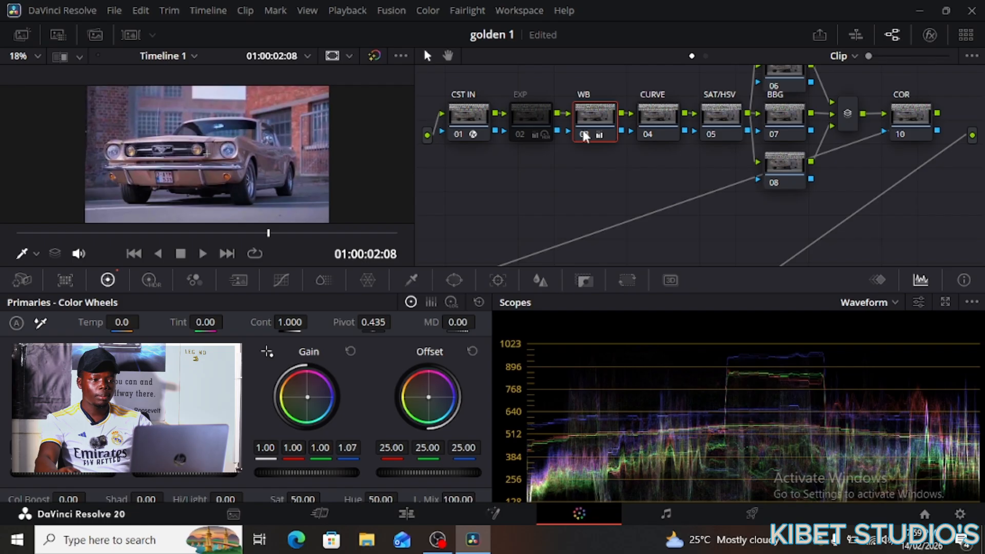
click(583, 131)
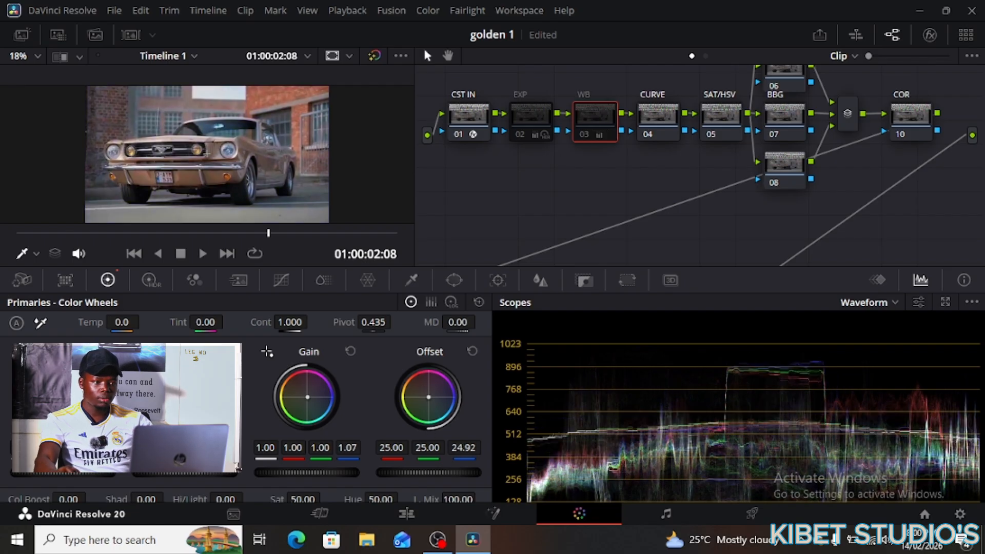
click(583, 132)
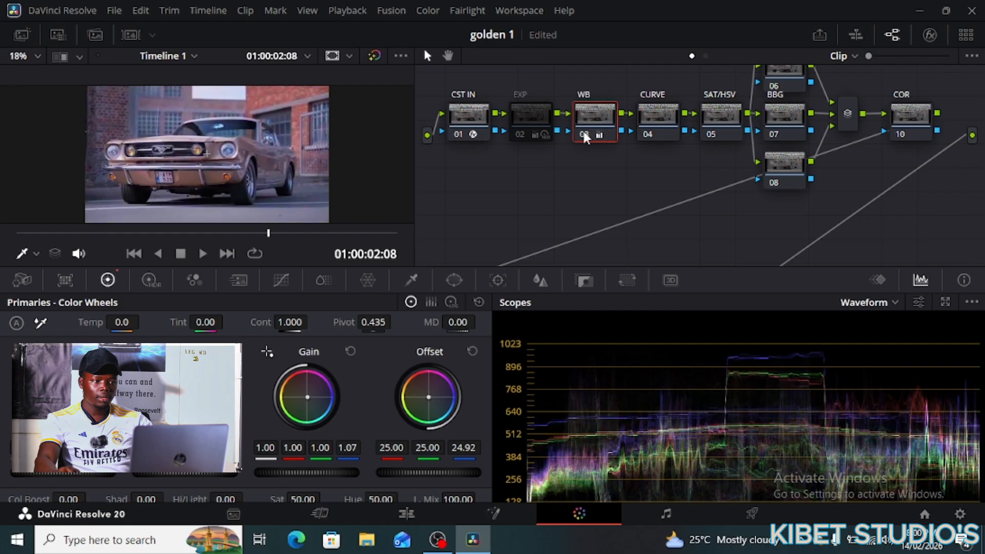
click(583, 132)
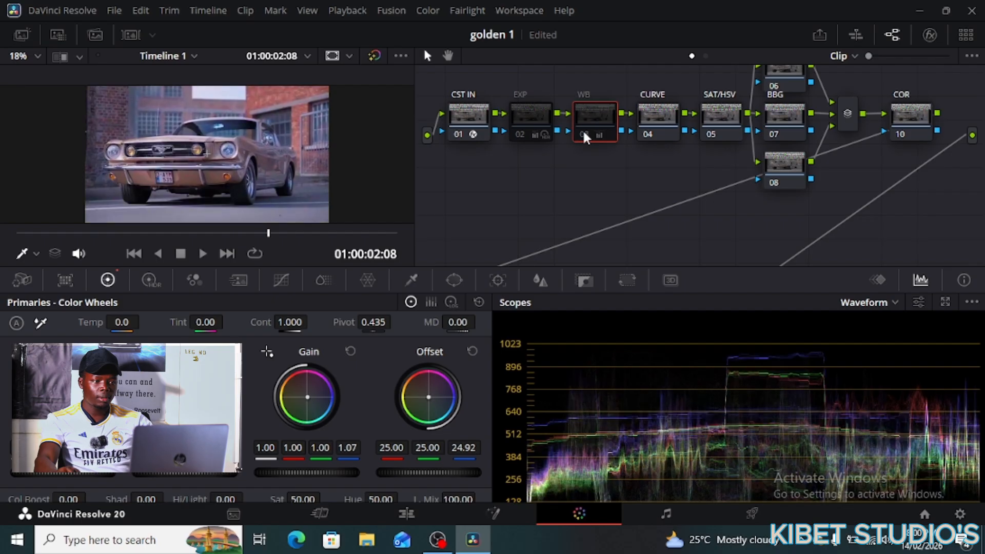
click(583, 133)
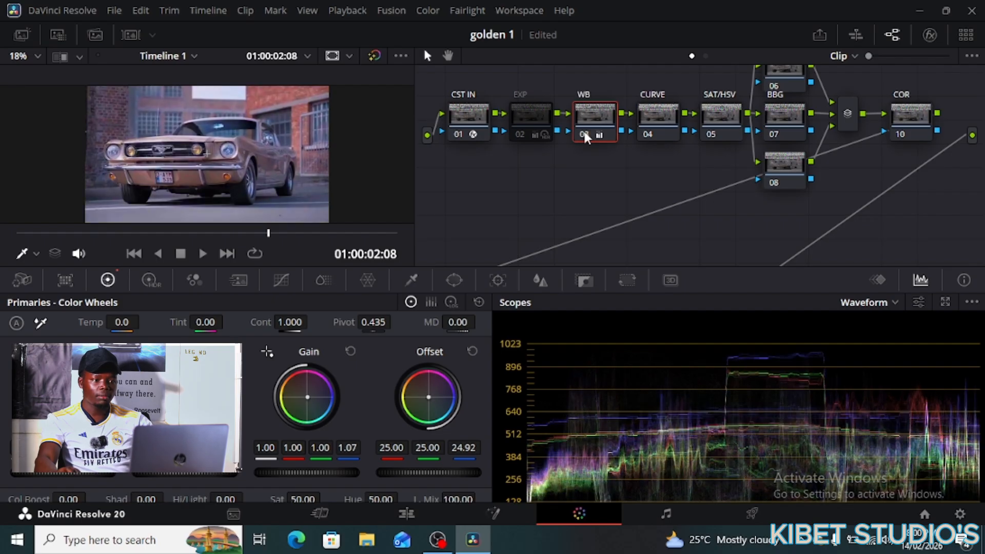
click(583, 133)
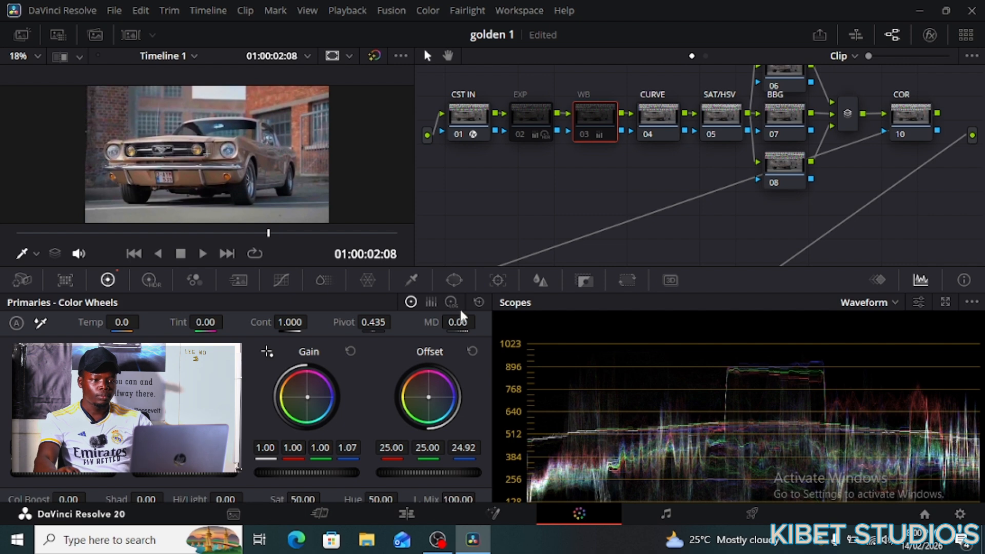
click(586, 134)
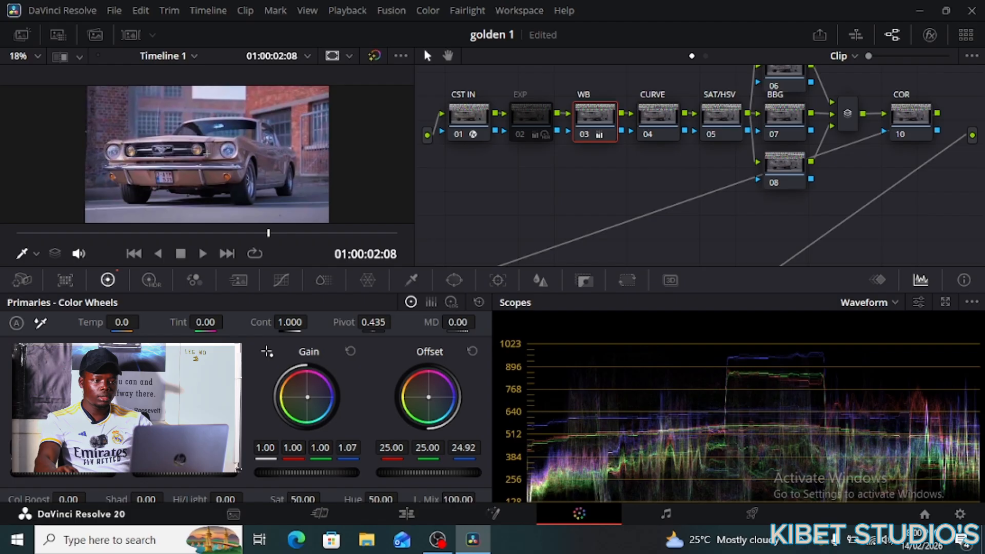
- Lower the WB node's blue Offset to about 23.16, then select the CURVE node
drag(465, 447, 460, 447)
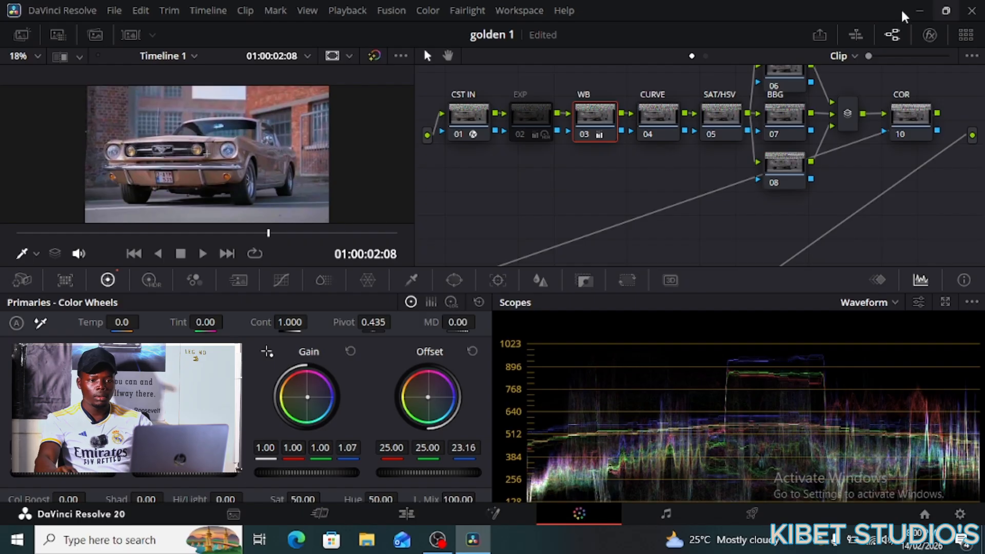
click(651, 110)
drag(640, 129, 659, 122)
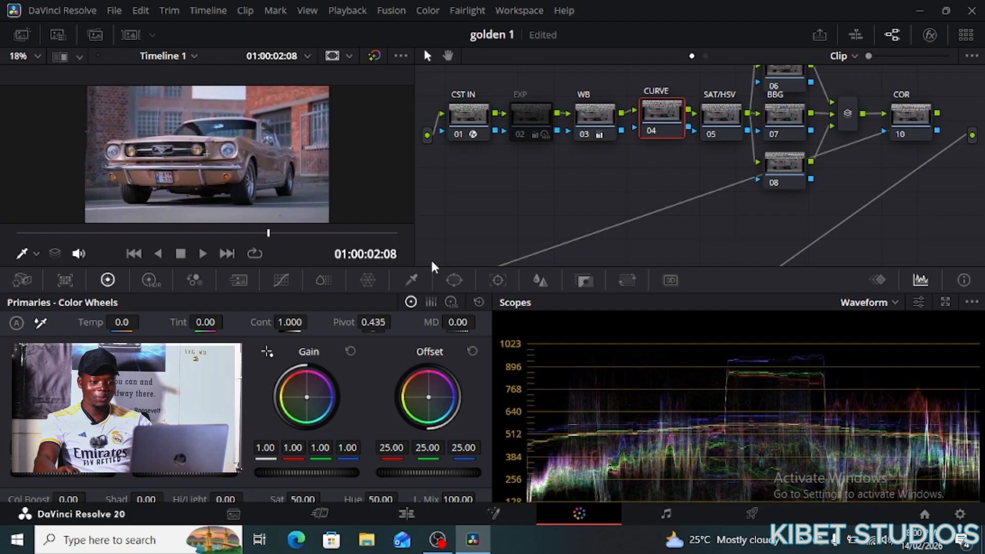
- Open Custom Curves on the CURVE node and drag the top white point slightly left
click(281, 279)
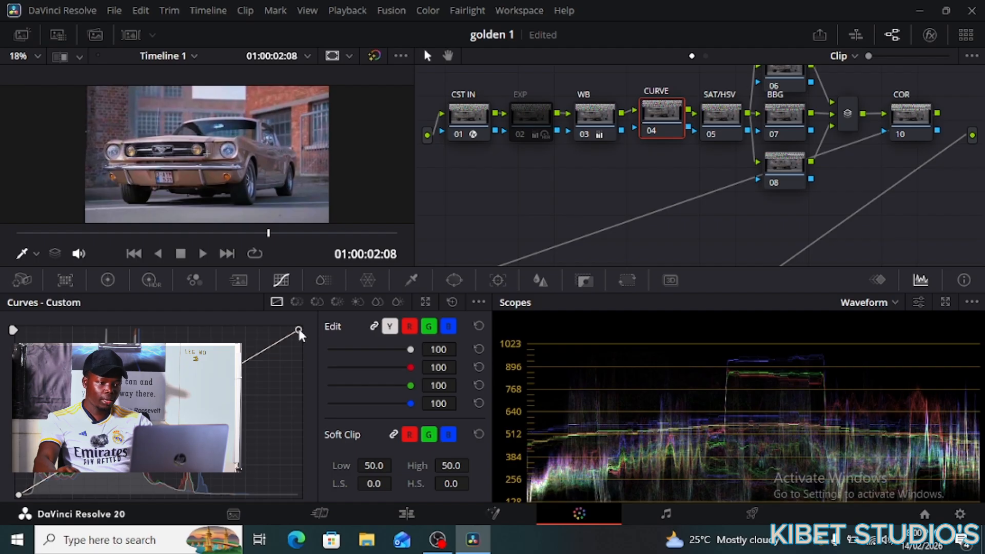
drag(299, 329, 297, 330)
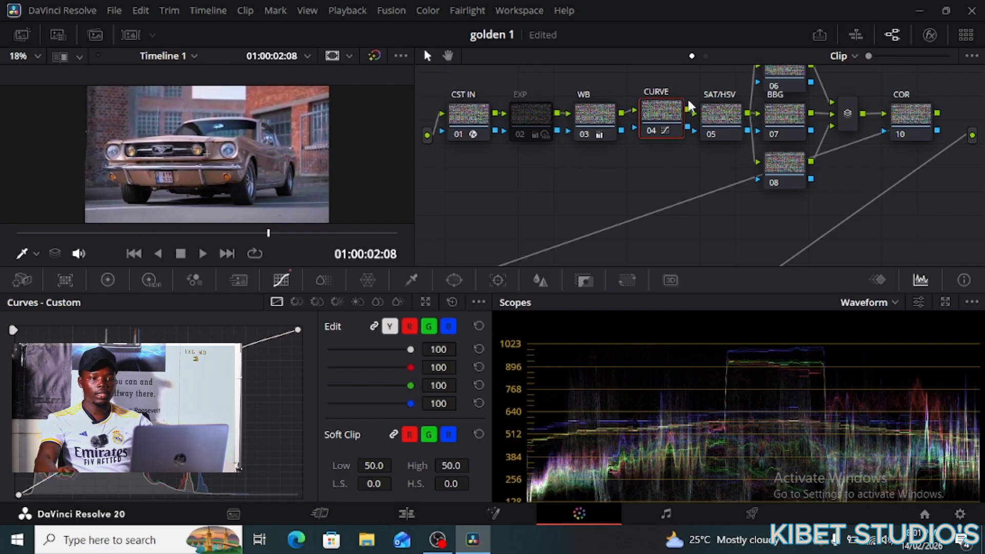
click(715, 114)
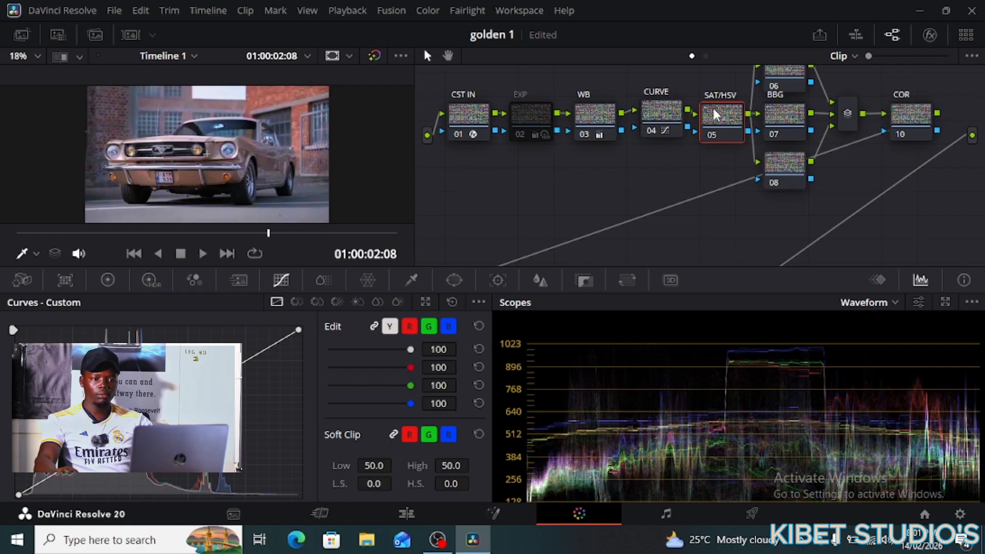
- Switch the SAT/HSV node 05 to the HSV colour space
right_click(713, 109)
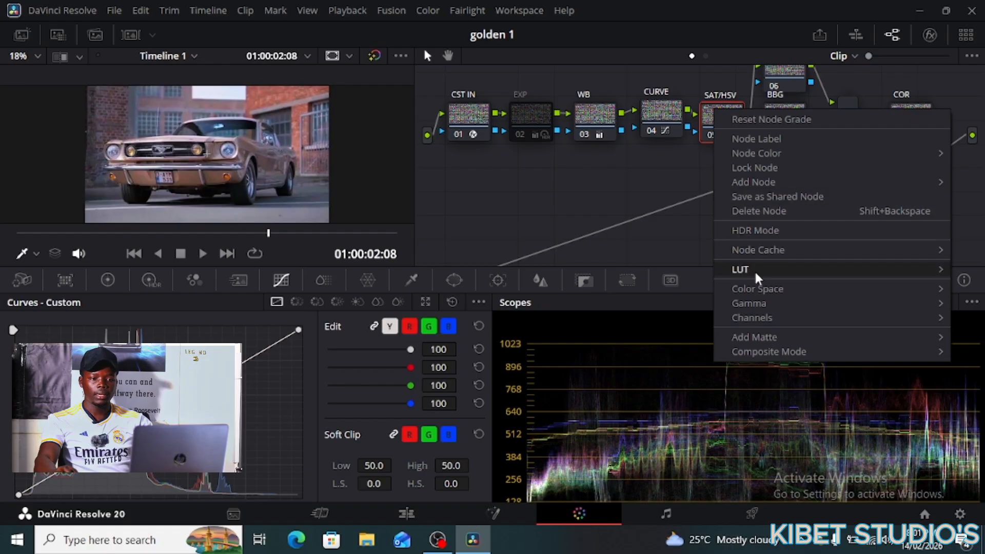
mouse_move(758, 293)
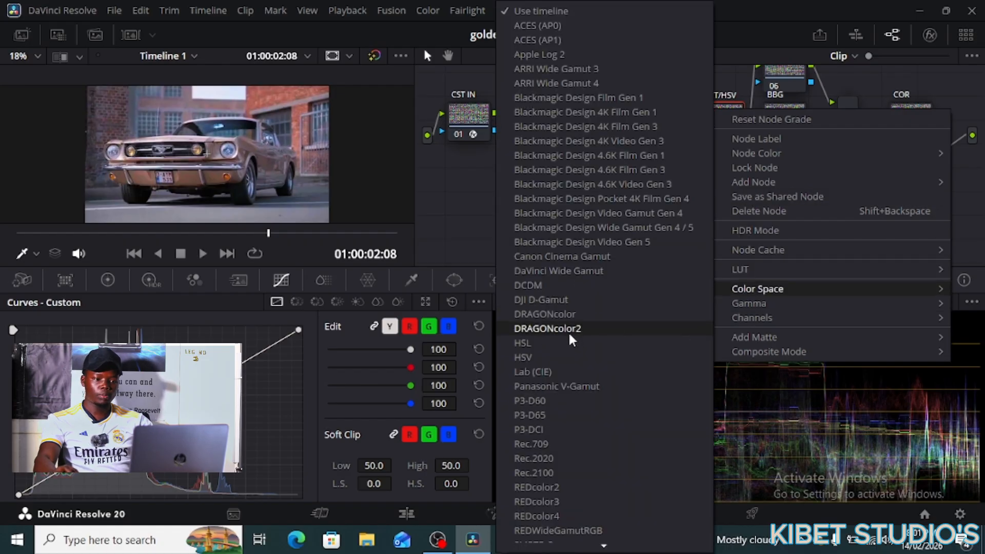
click(560, 353)
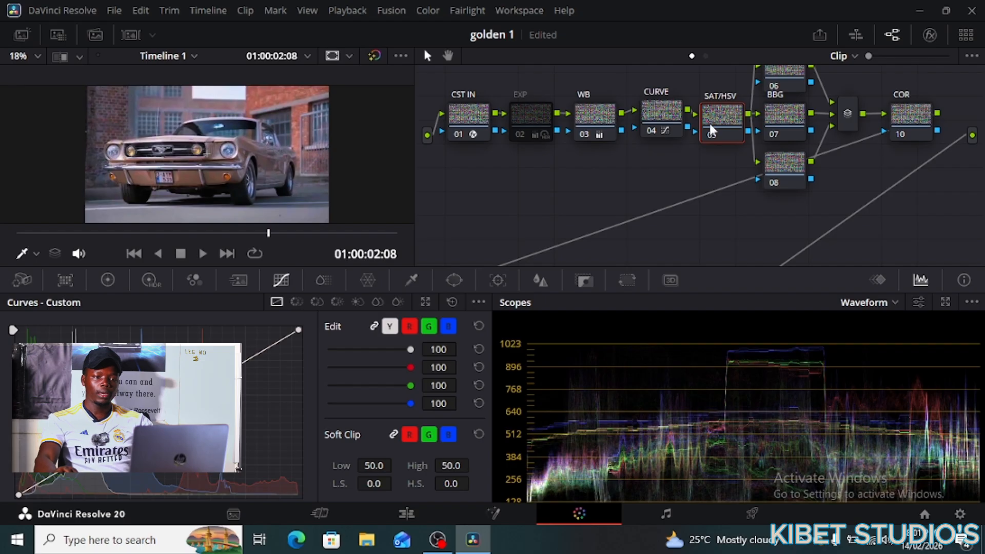
drag(714, 123, 715, 119)
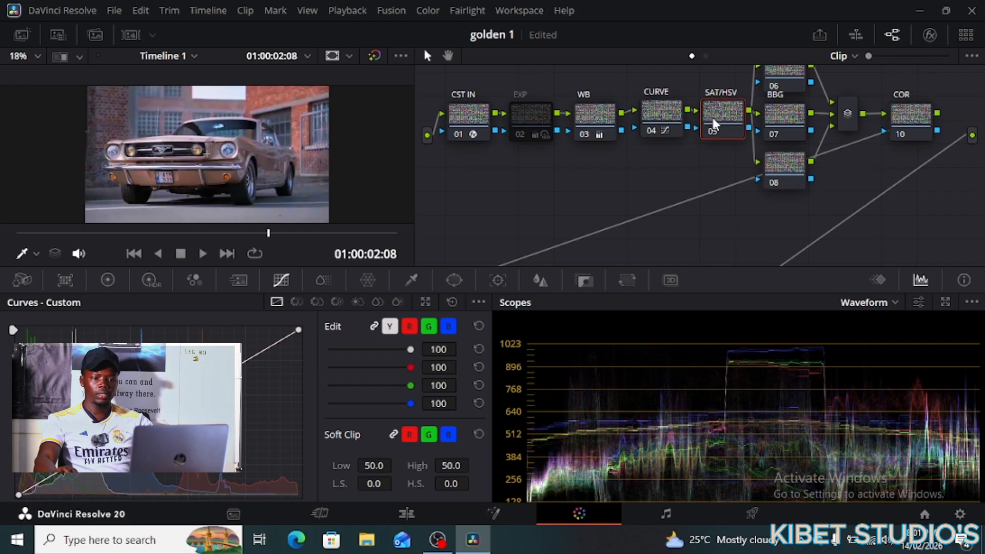
- Enable Channel 3 so only Channels 2 and 3 stay active on the SAT/HSV node
right_click(712, 108)
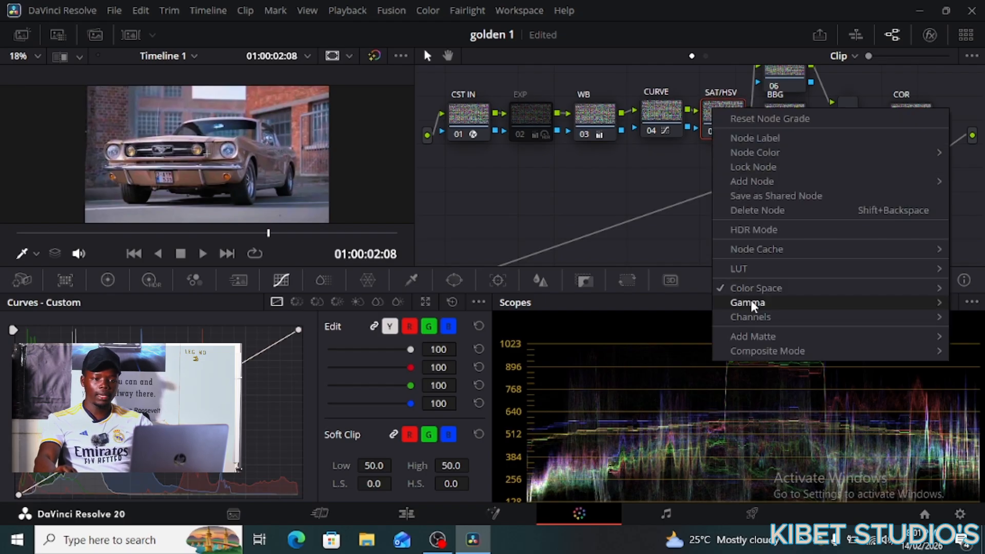
mouse_move(754, 315)
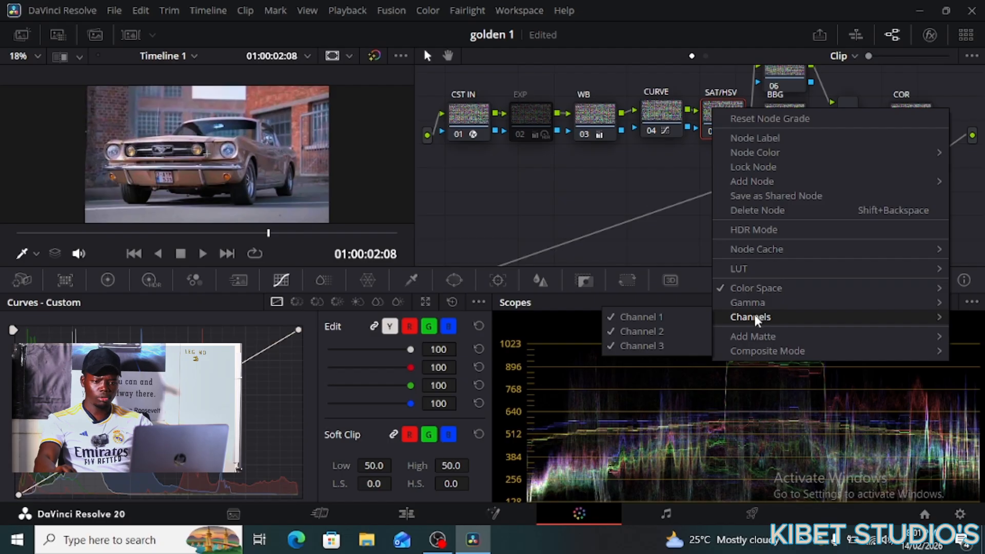
click(672, 313)
right_click(725, 128)
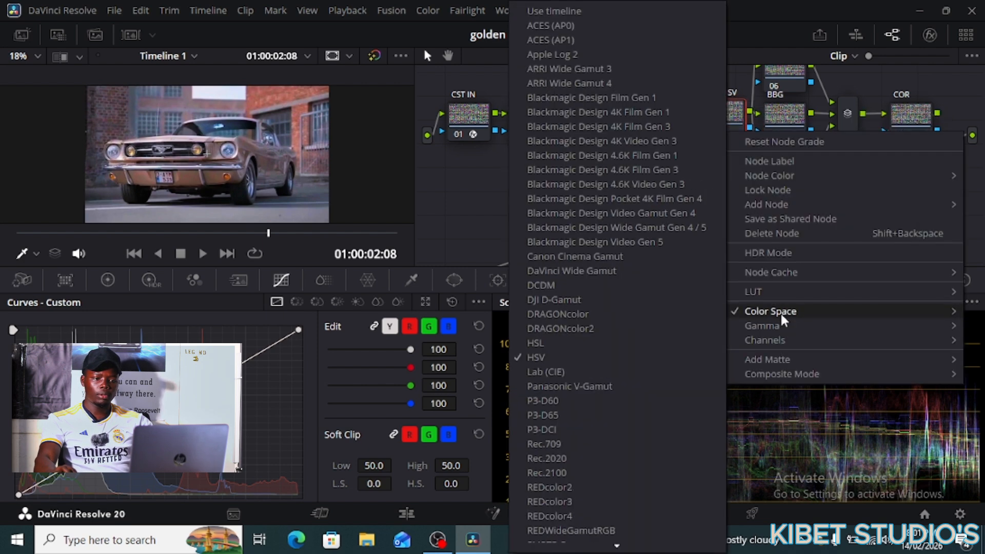
mouse_move(781, 340)
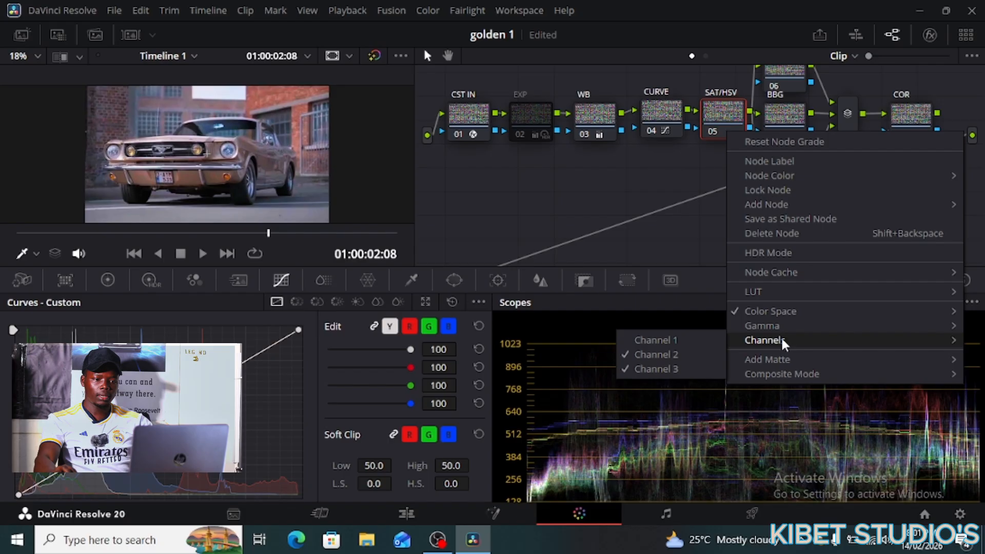
click(694, 365)
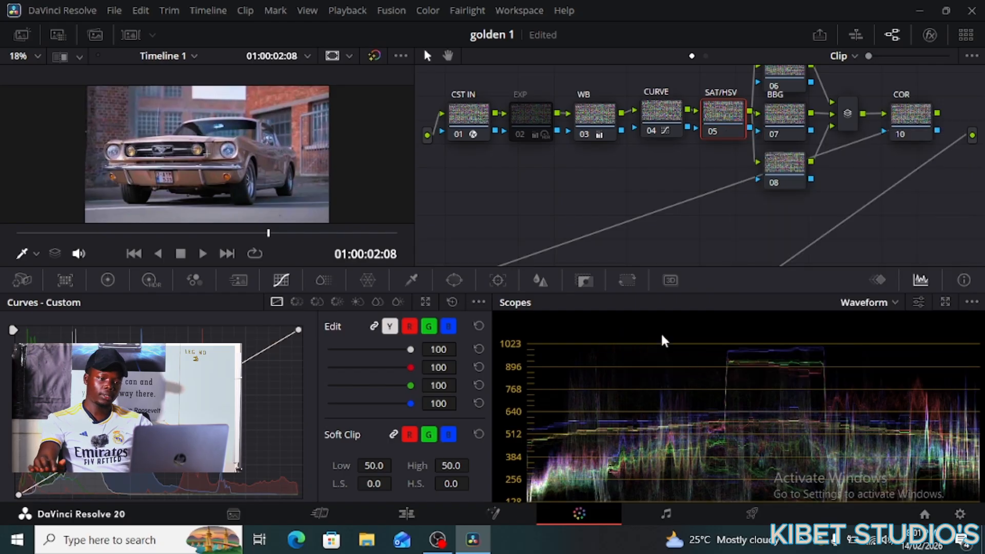
scroll(688, 191, down, 1)
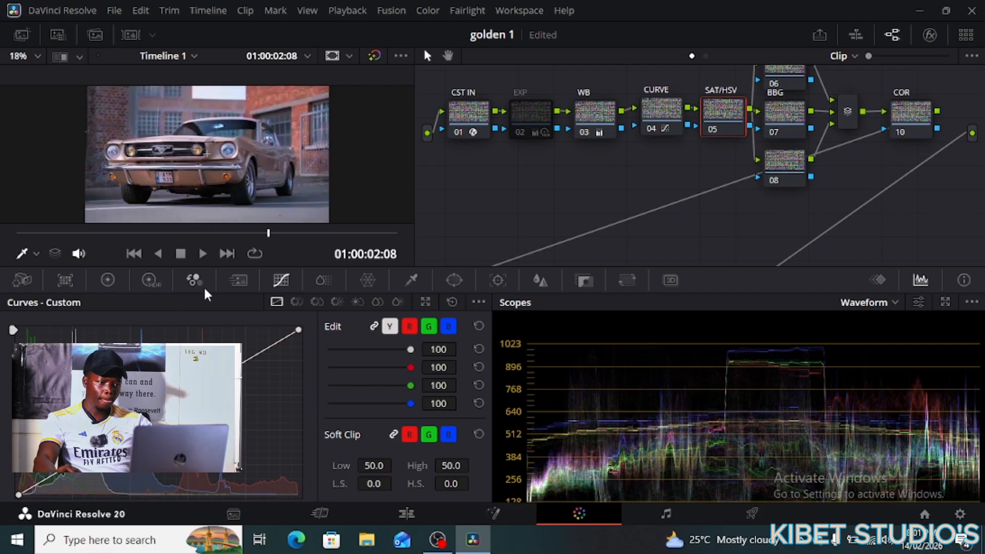
- Lift the SAT/HSV node's Gain master wheel to 1.01, then bypass node 05
click(112, 279)
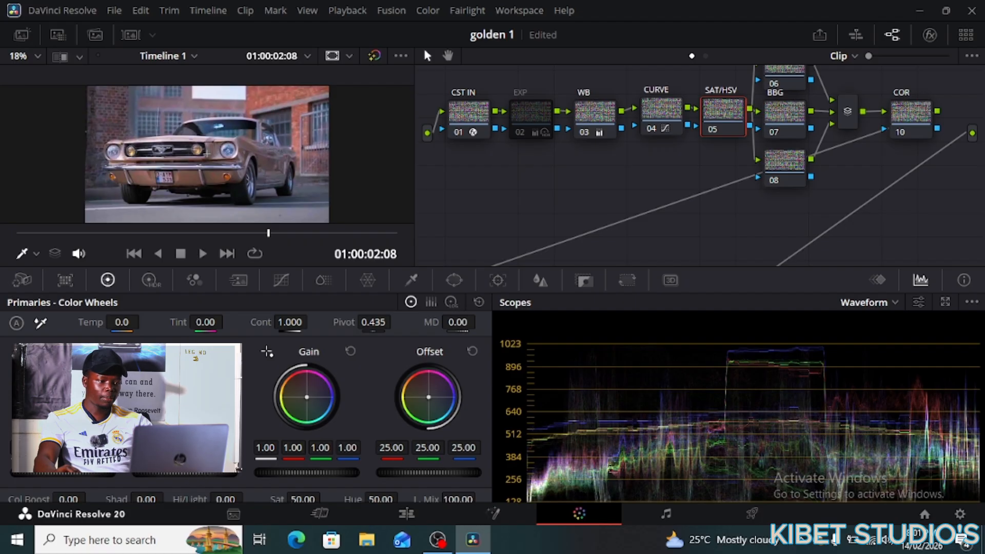
drag(177, 474, 166, 473)
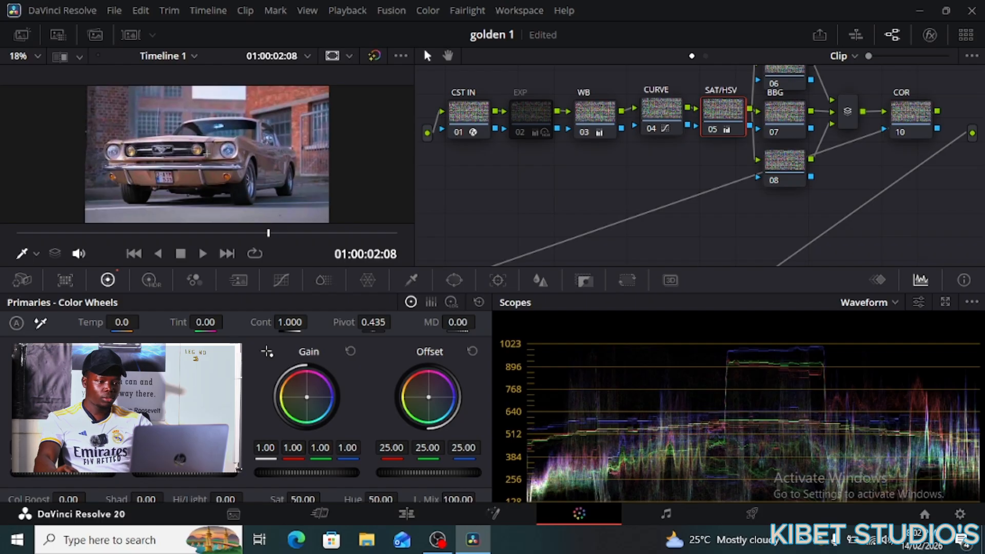
drag(307, 473, 310, 472)
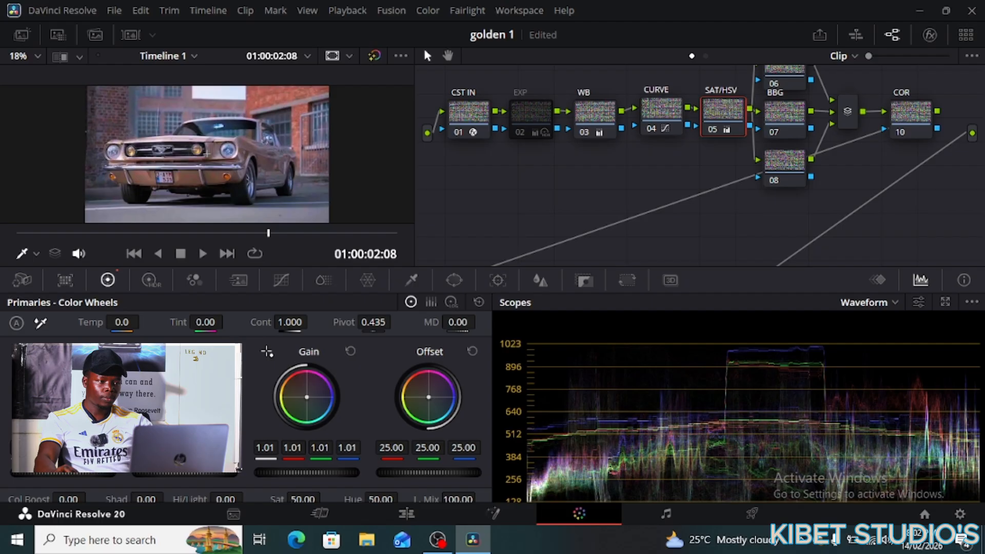
click(712, 128)
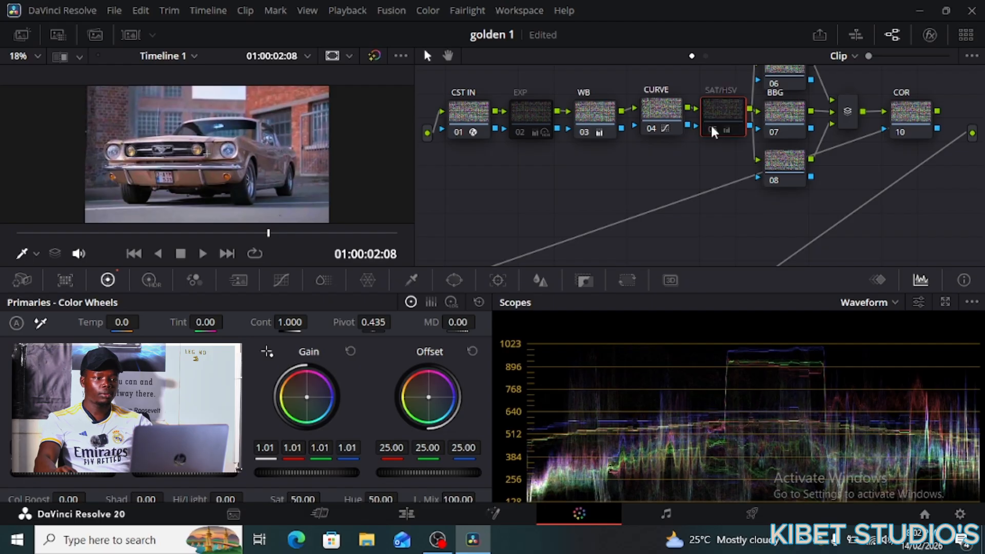
- Re-enable the SAT/HSV node and nudge it slightly left in the node graph
click(712, 130)
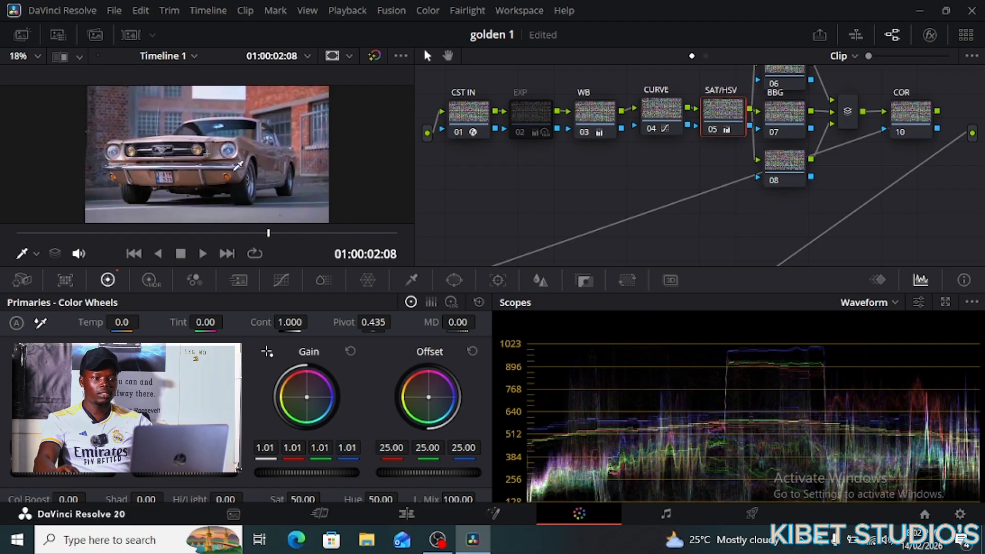
scroll(267, 156, up, 7)
scroll(291, 148, down, 6)
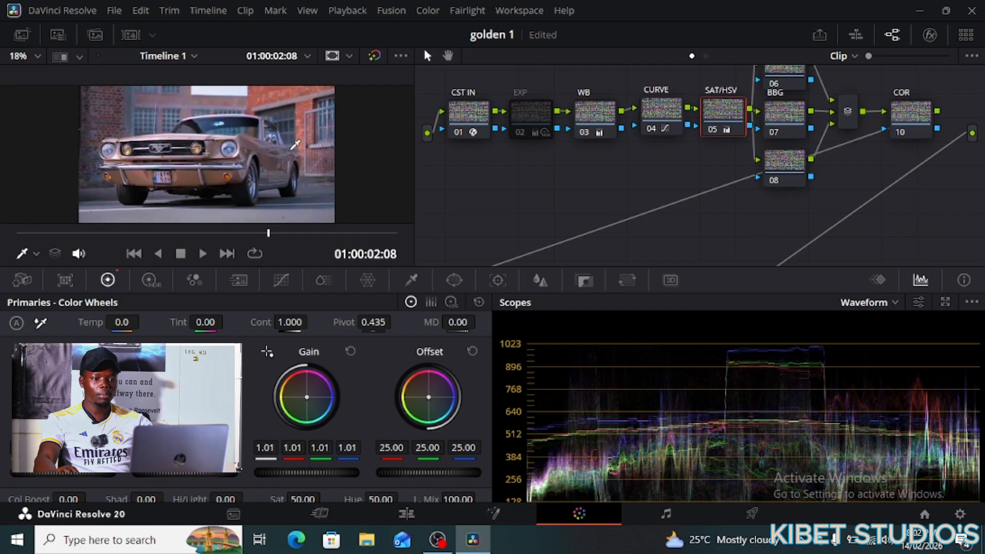
mouse_move(725, 108)
mouse_down()
mouse_move(713, 111)
mouse_move(741, 105)
mouse_move(736, 112)
mouse_up()
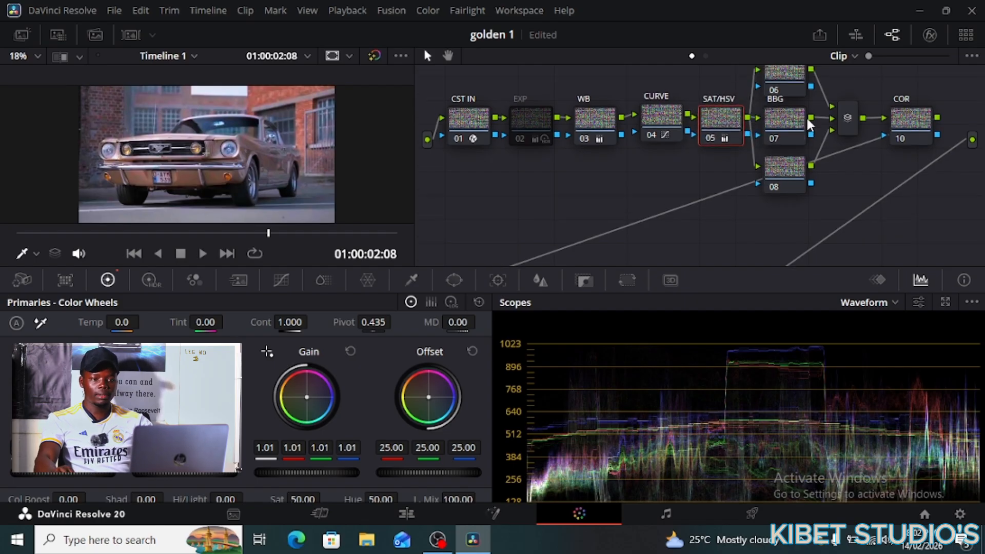
scroll(808, 110, up, 3)
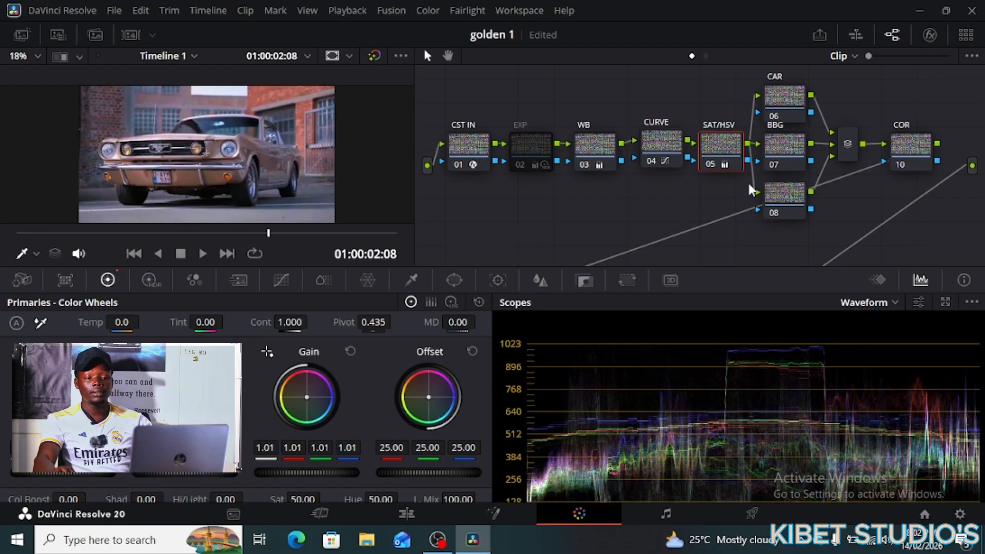
scroll(752, 181, up, 1)
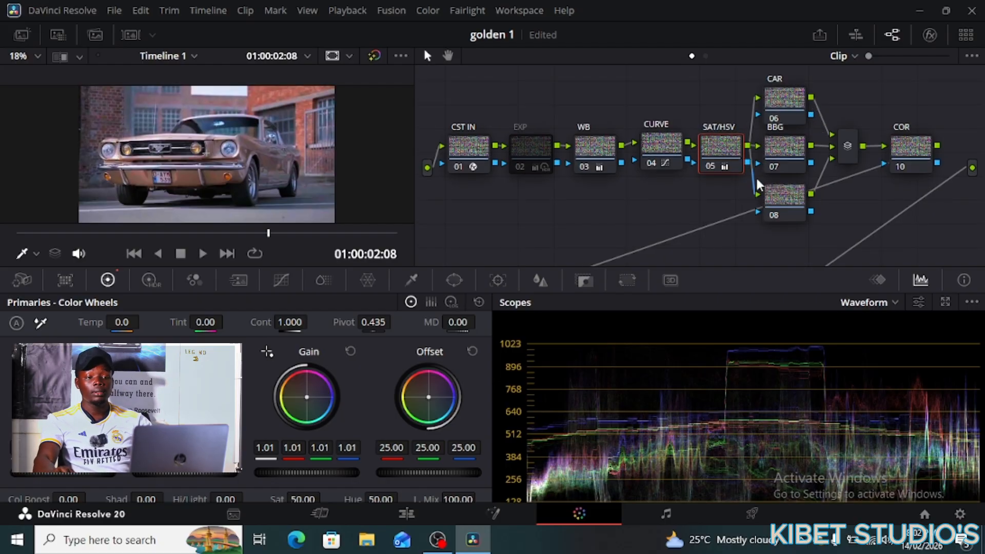
- Look through the node graph's add-node options, then select the CAR node 06
right_click(844, 203)
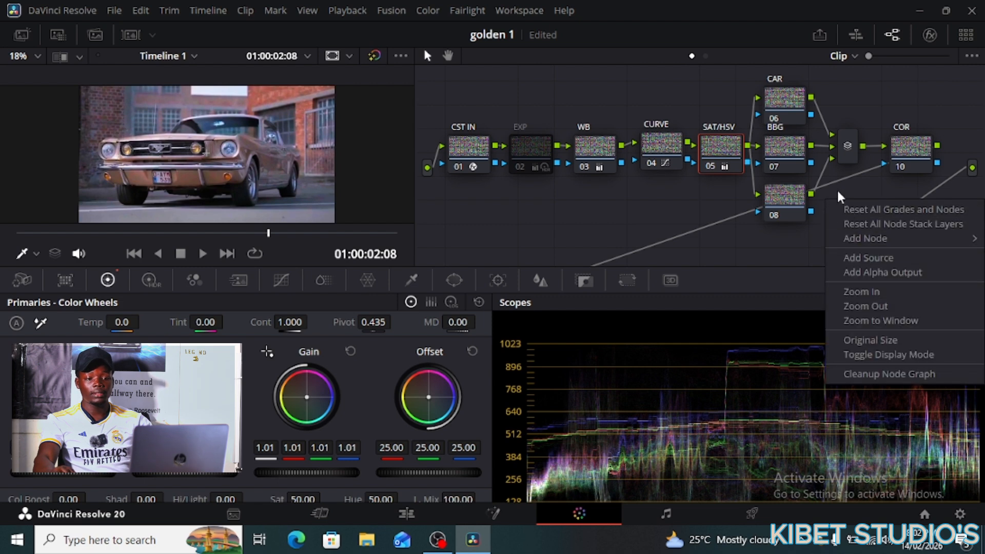
click(838, 192)
right_click(840, 185)
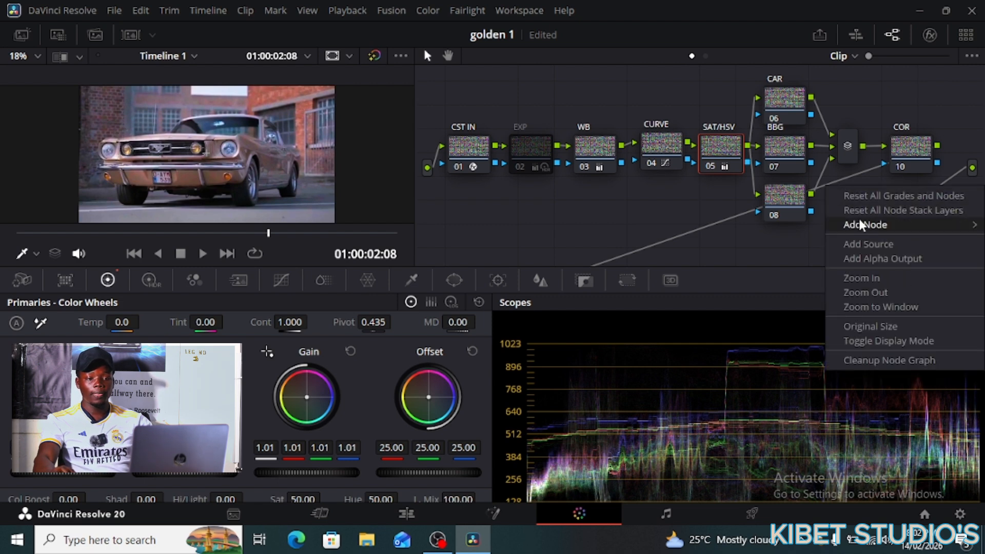
mouse_move(863, 224)
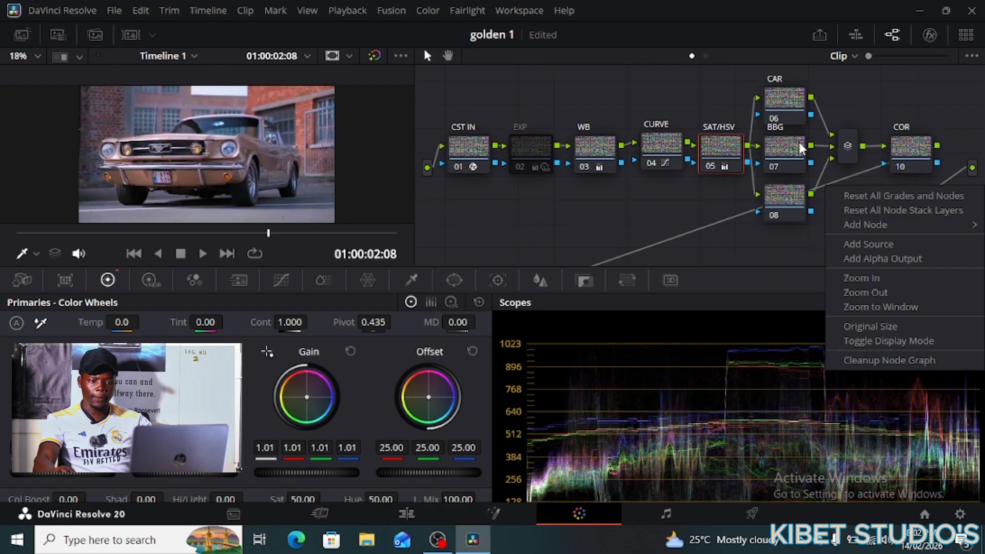
click(786, 101)
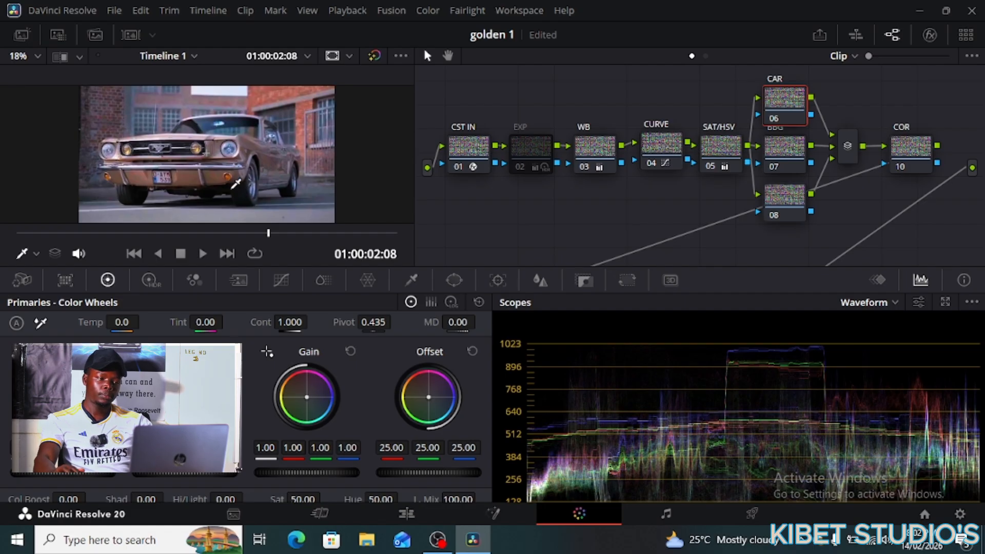
- Sample the car's hues onto the CAR node's Hue vs Hue curve
click(252, 137)
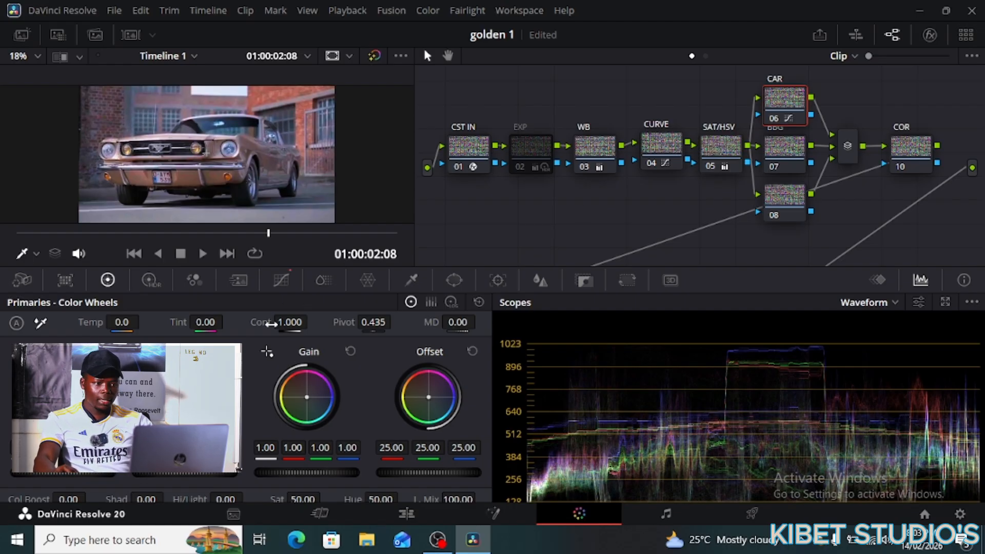
click(281, 281)
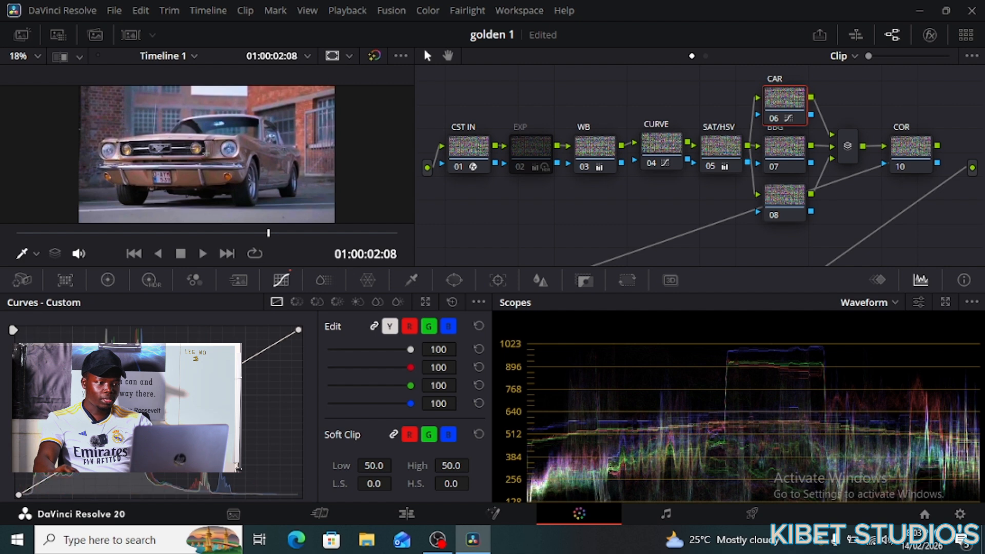
click(296, 301)
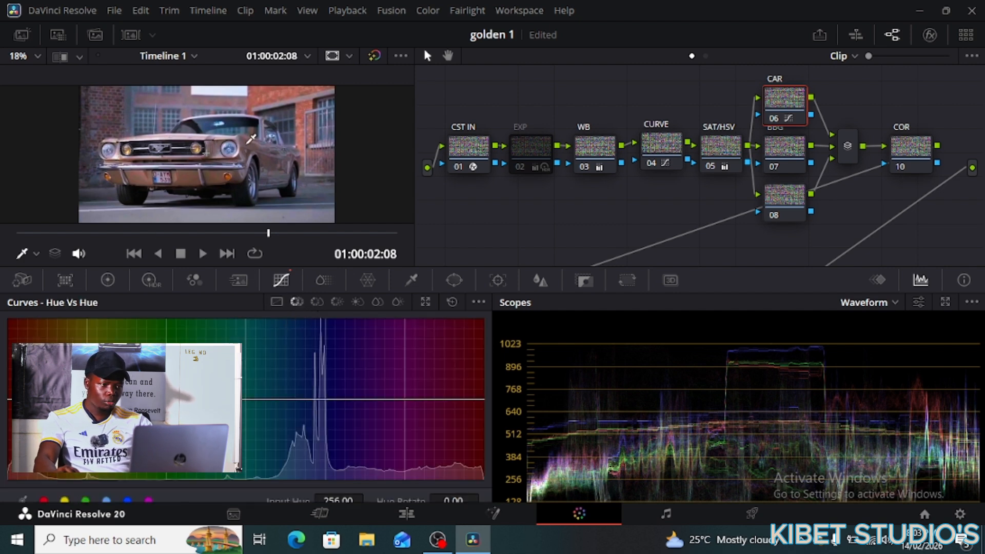
click(216, 132)
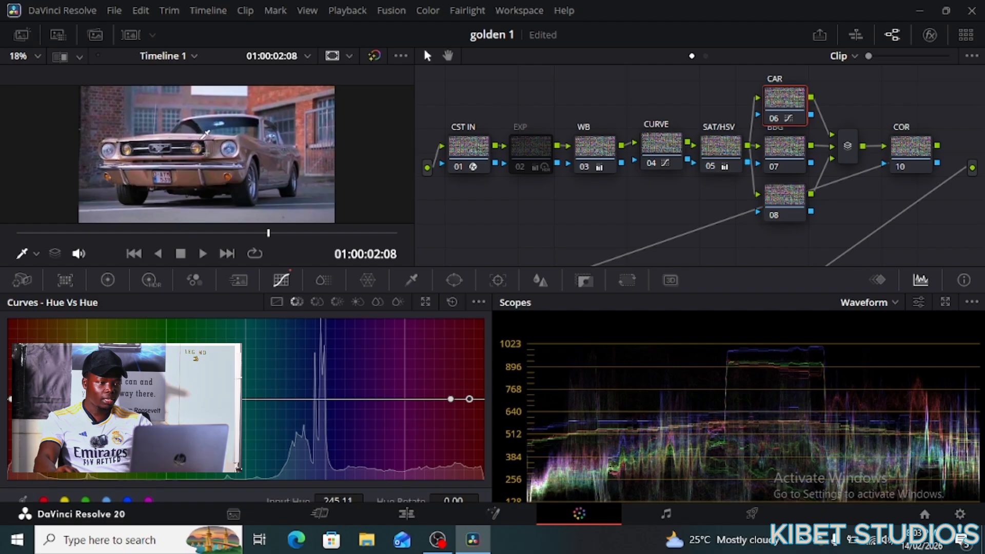
click(249, 151)
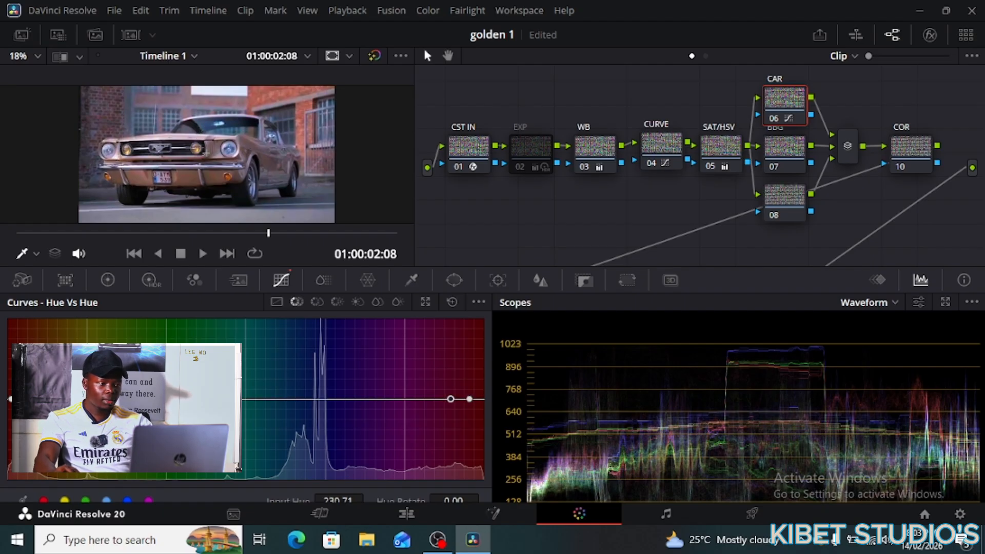
- Rotate three hue points to about 4.00, then reset the Hue vs Hue curve flat
drag(129, 399, 129, 397)
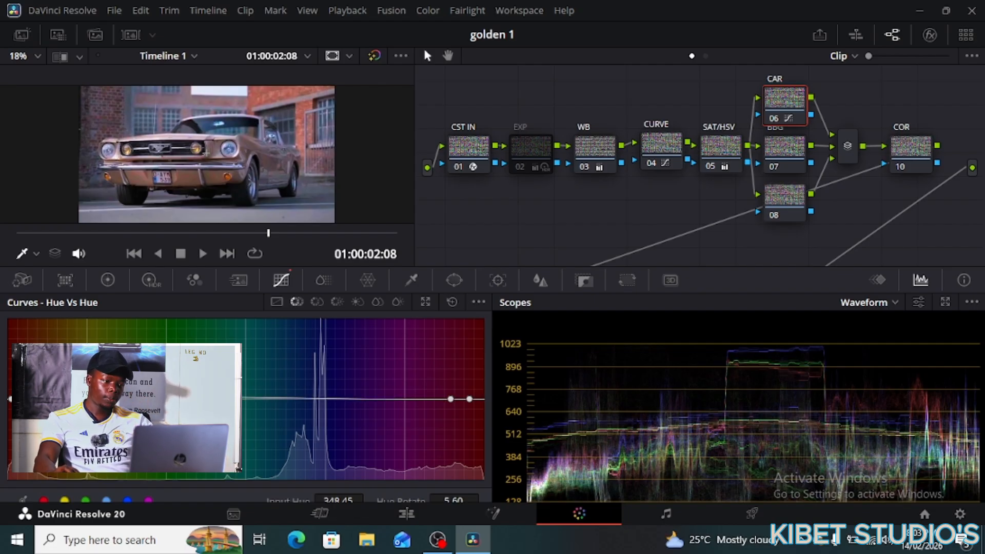
drag(130, 397, 110, 397)
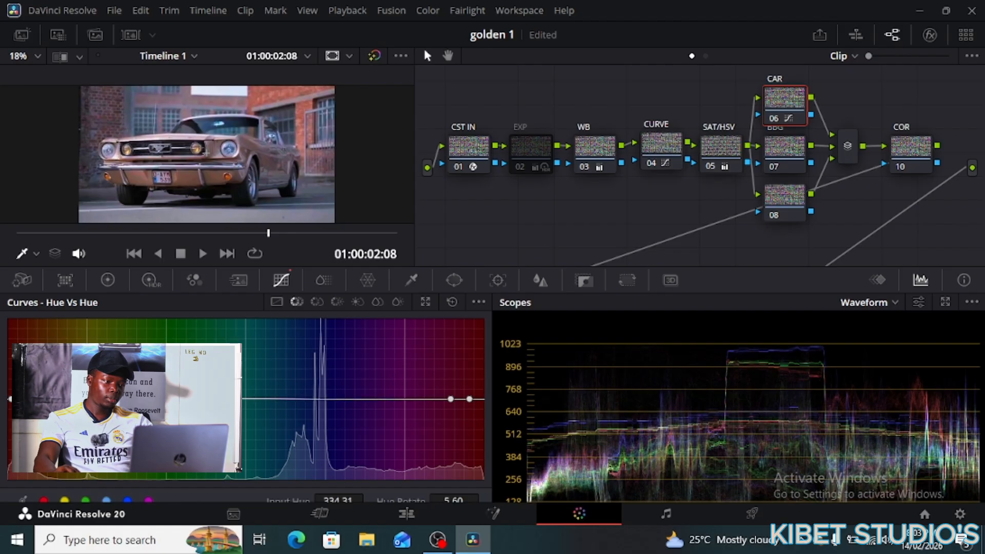
click(39, 396)
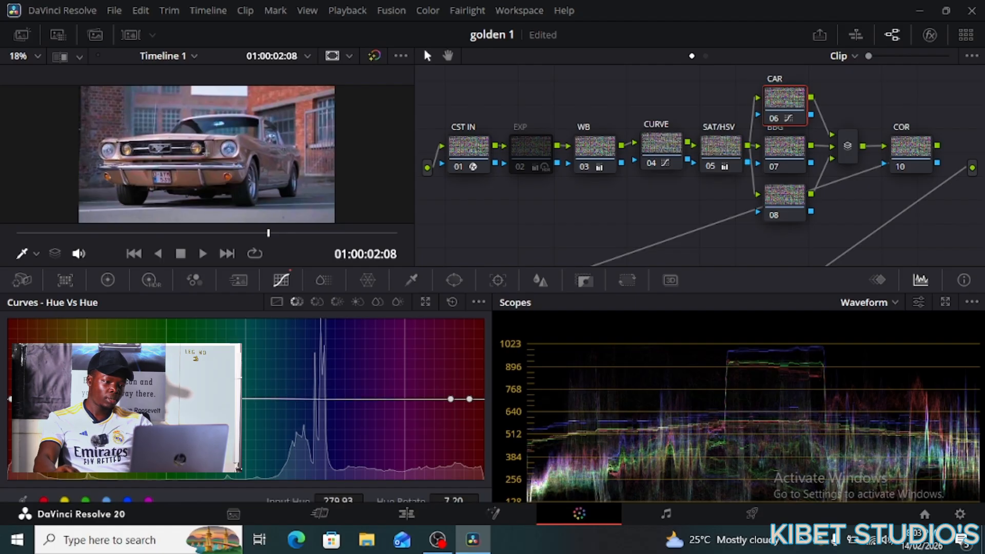
drag(39, 396, 38, 397)
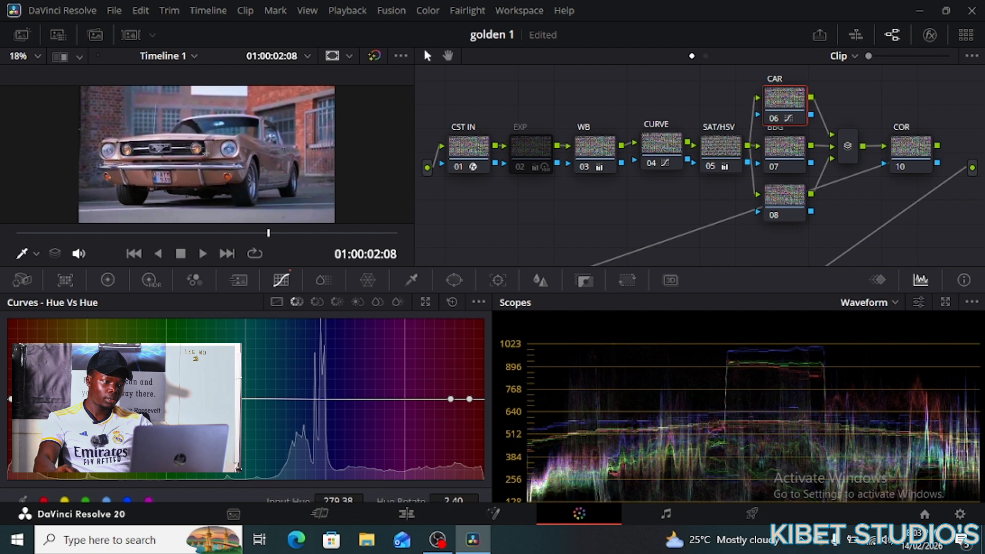
drag(39, 397, 39, 397)
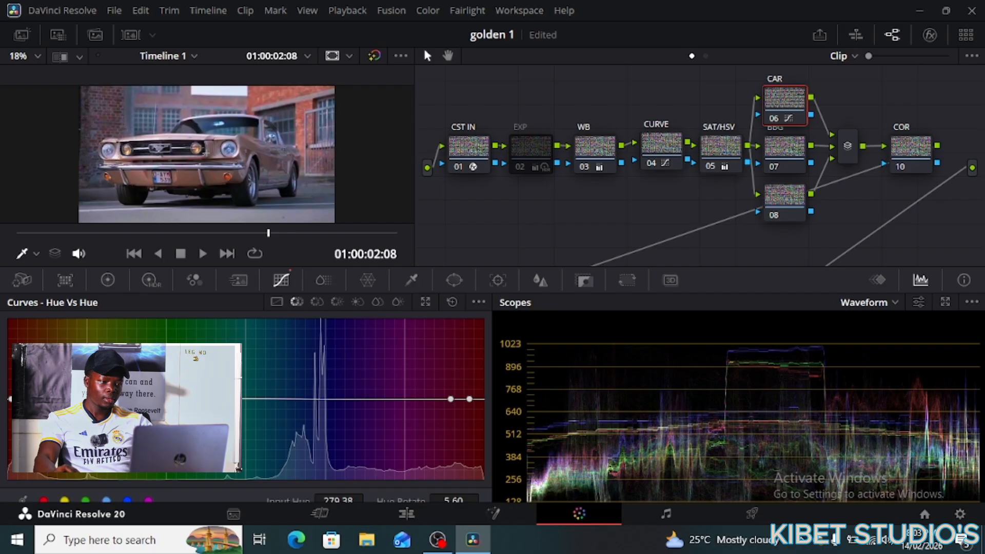
click(86, 395)
drag(87, 394, 84, 397)
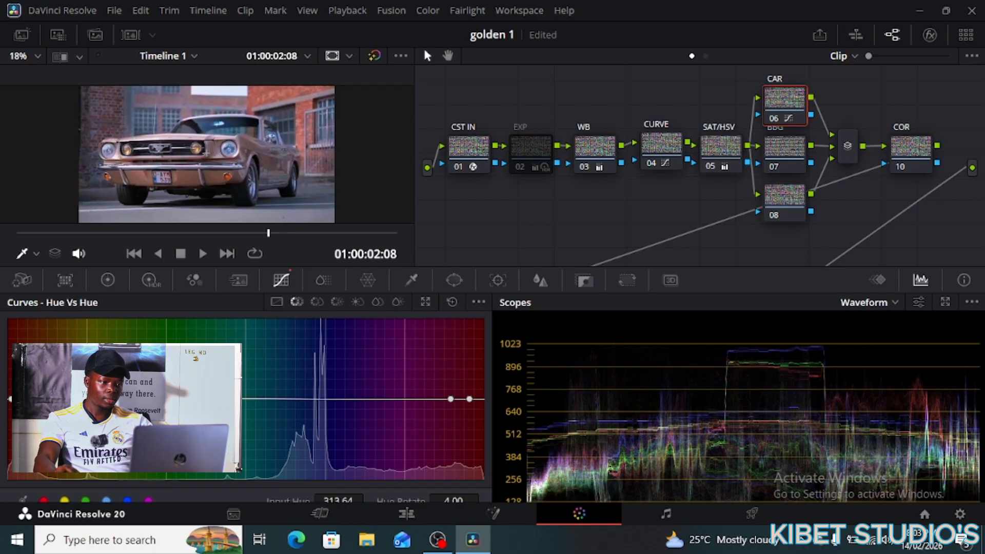
click(452, 302)
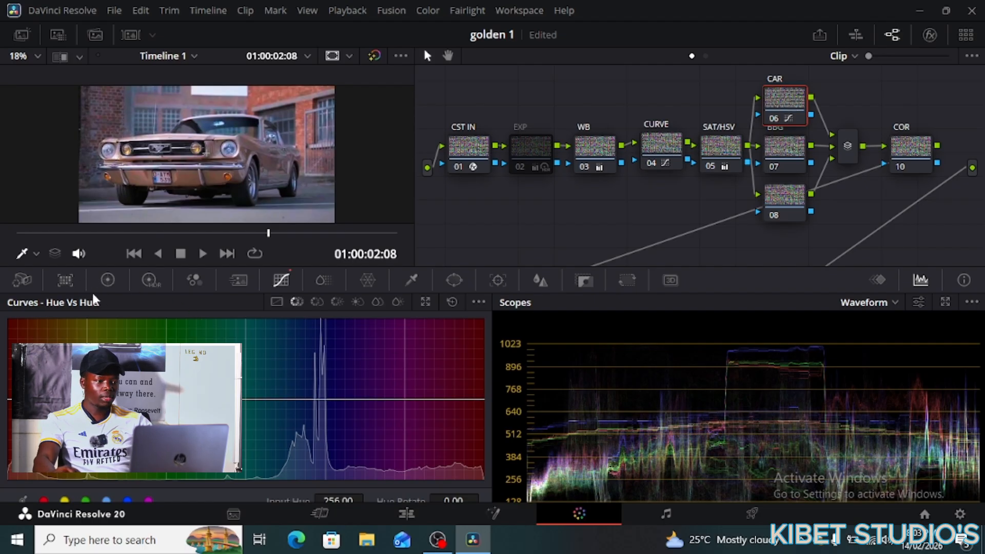
- Shift the CAR node's Offset toward blue to 24.90, 24.81, 25.79
click(108, 280)
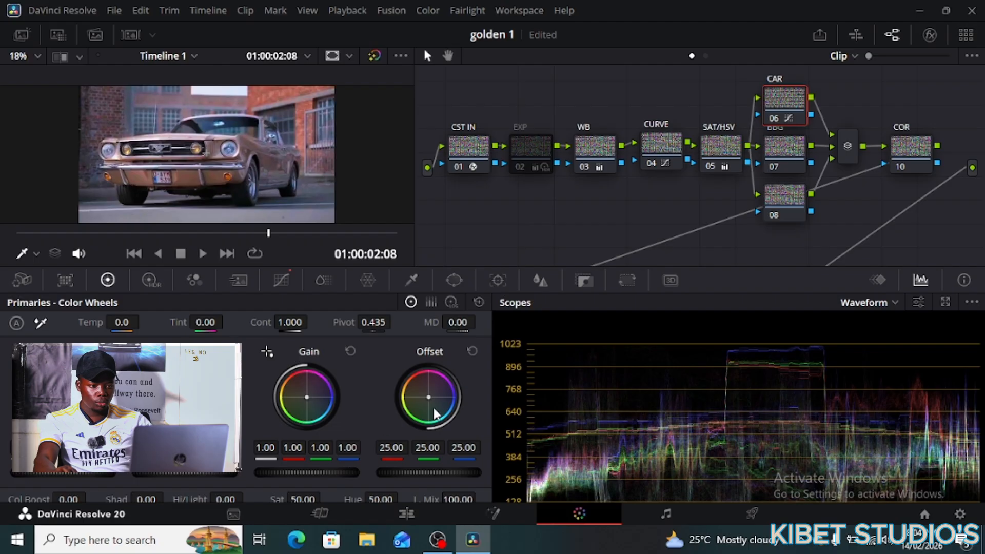
drag(429, 398, 432, 399)
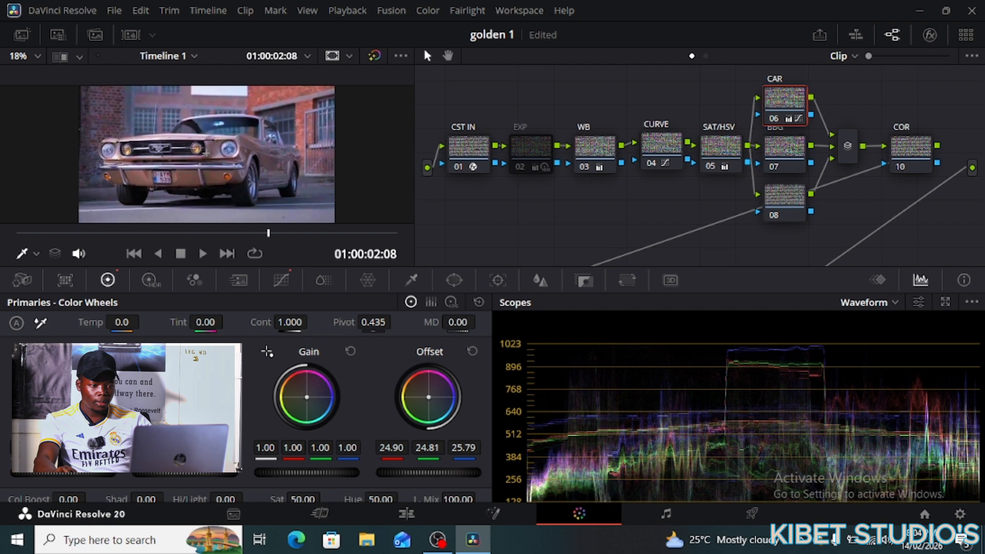
scroll(292, 163, up, 1)
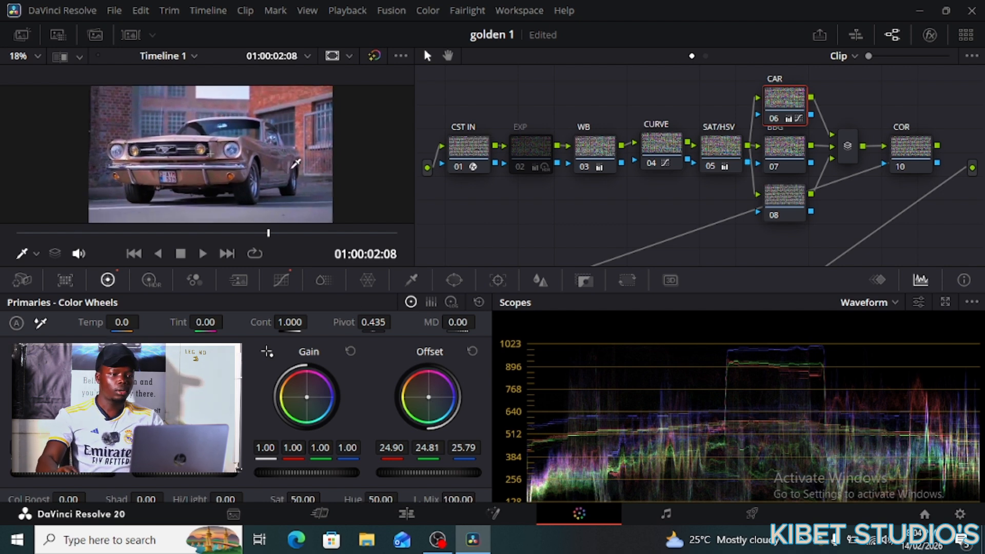
scroll(312, 152, up, 3)
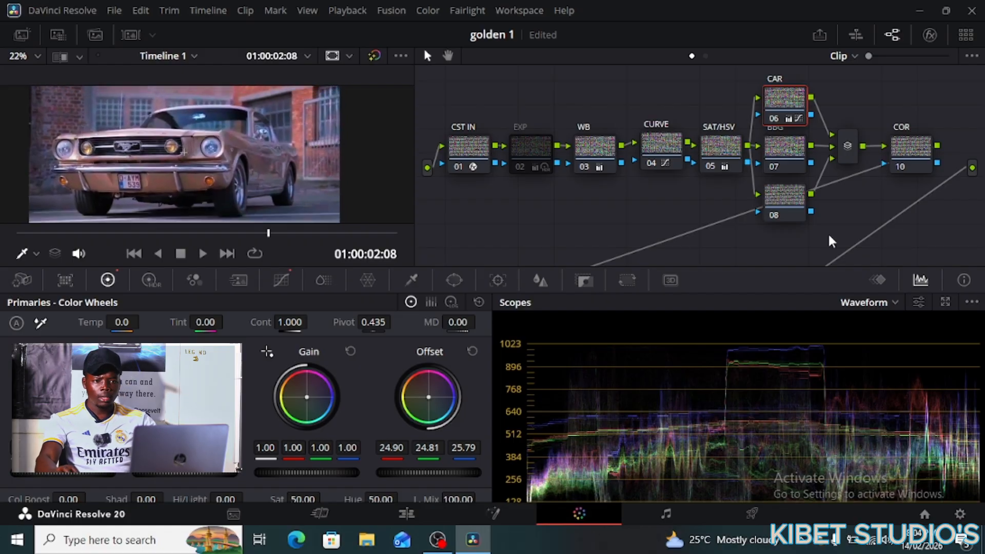
- On BBG node 07, sample the background for curves and warm Gain to red 0.99, blue 0.97
click(775, 149)
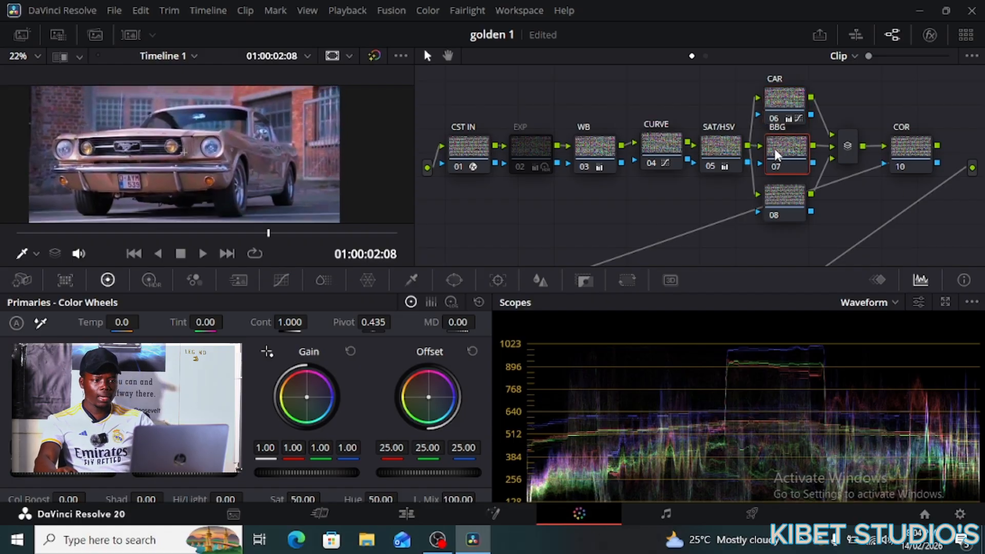
click(301, 100)
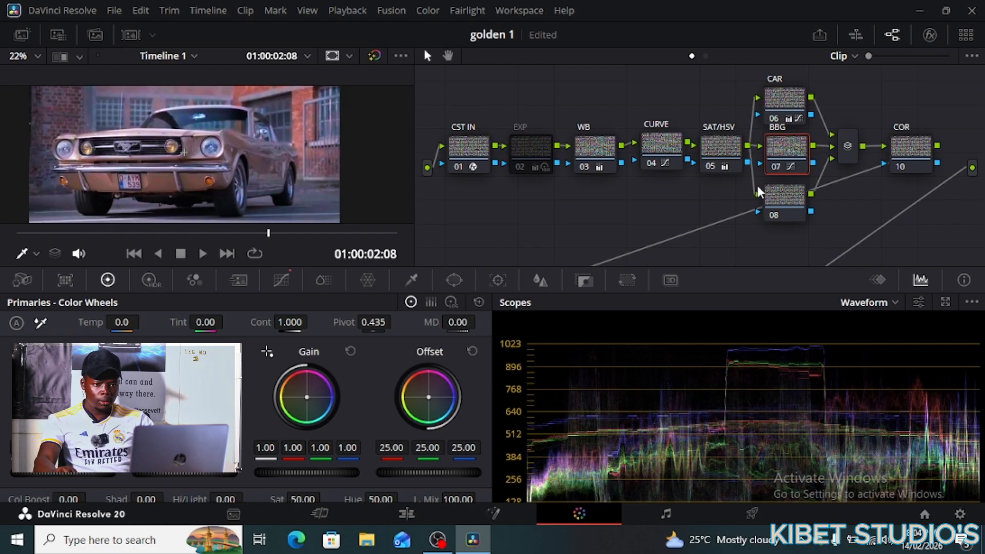
drag(784, 149, 787, 151)
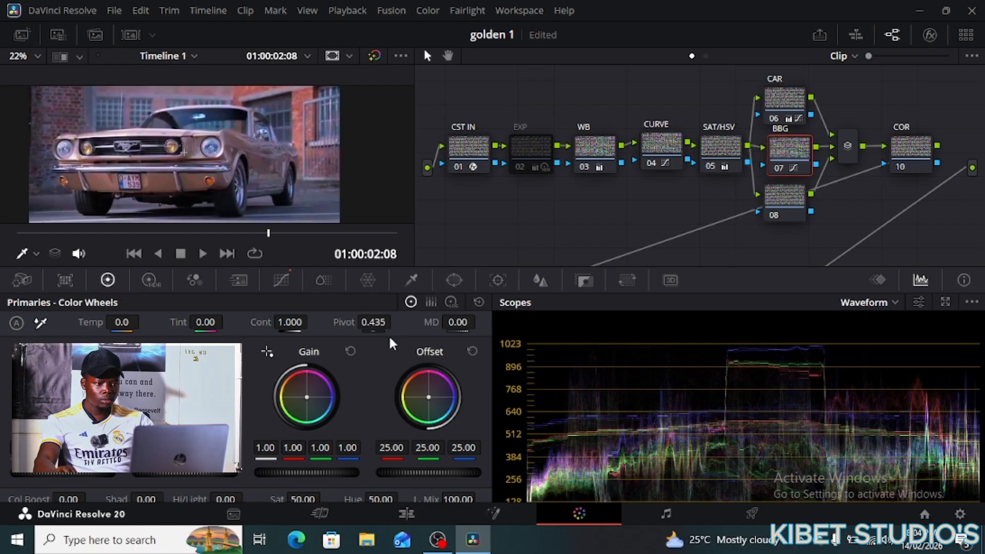
drag(307, 396, 302, 397)
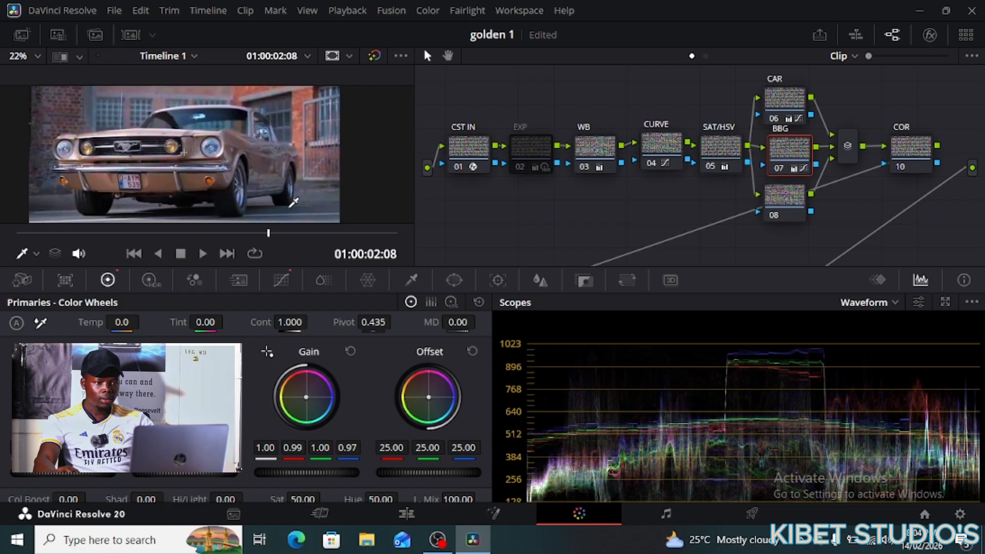
- Select node 08, then the COR node 10
scroll(241, 136, up, 4)
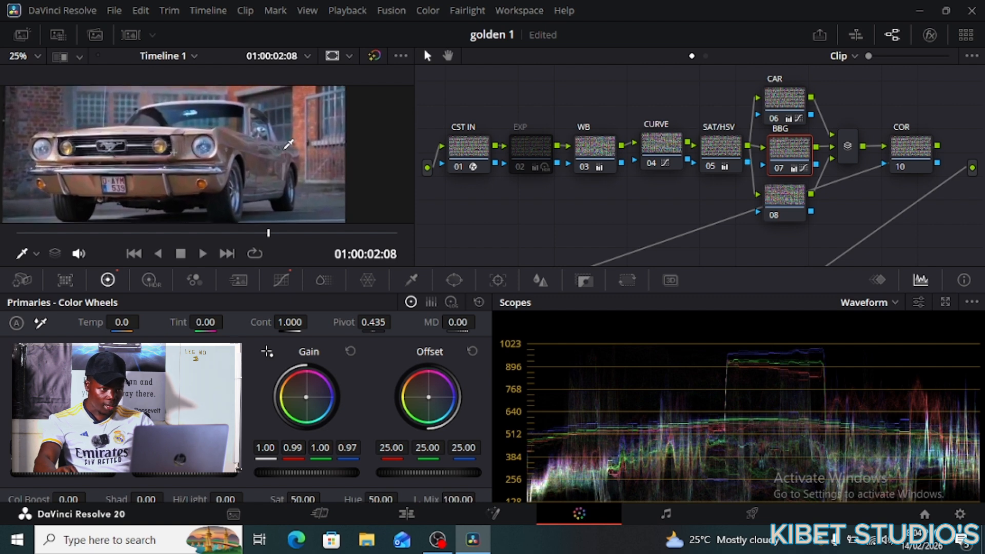
scroll(286, 147, down, 1)
mouse_move(780, 207)
mouse_down()
mouse_move(798, 204)
mouse_move(782, 209)
mouse_up()
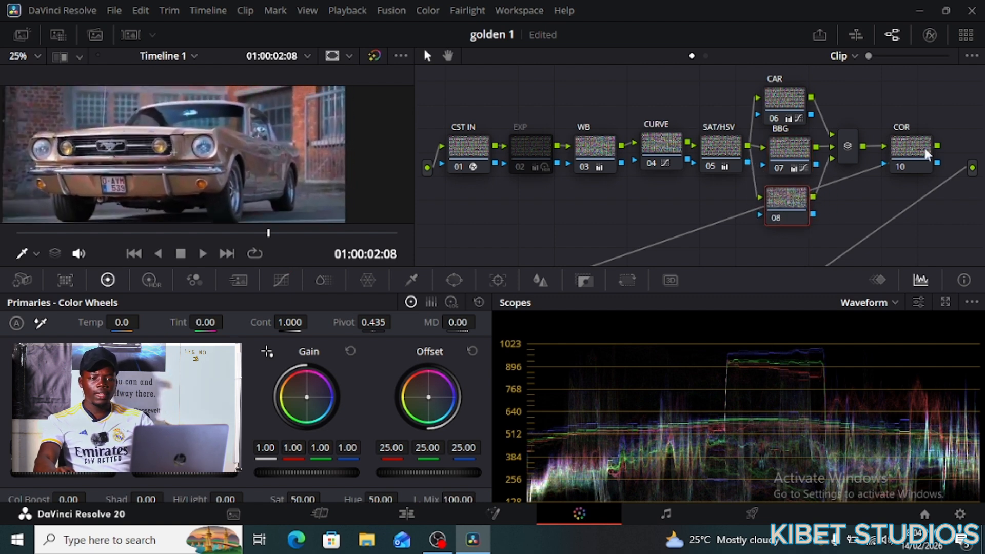
drag(922, 150, 913, 139)
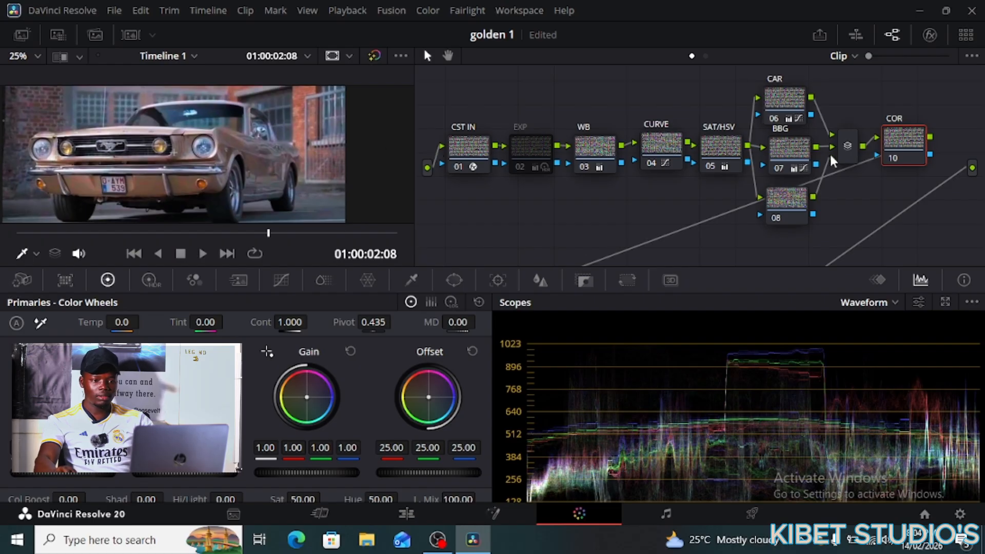
- Set the COR node's Temp to 20.0, Tint to -0.50 and Pivot to 0.521
drag(901, 144, 915, 150)
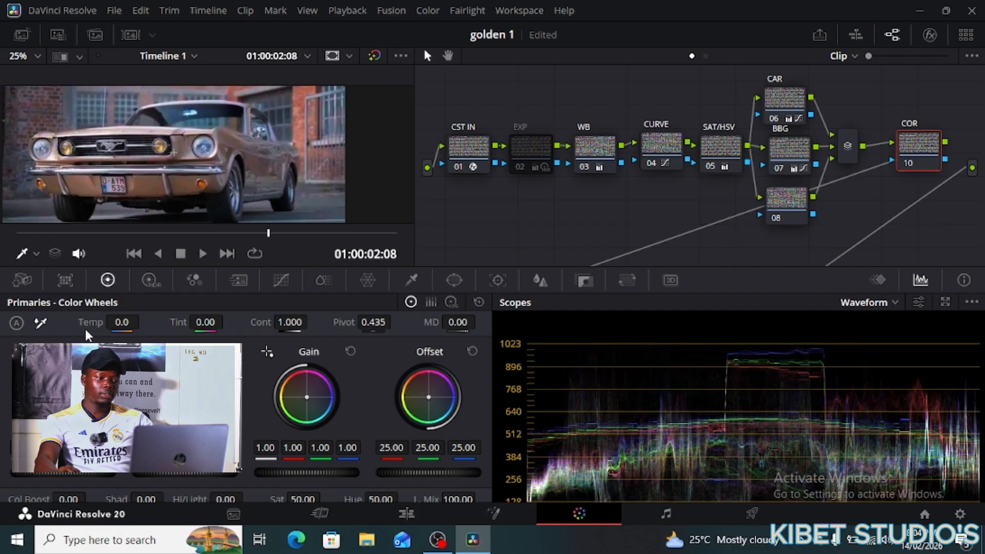
drag(121, 322, 144, 321)
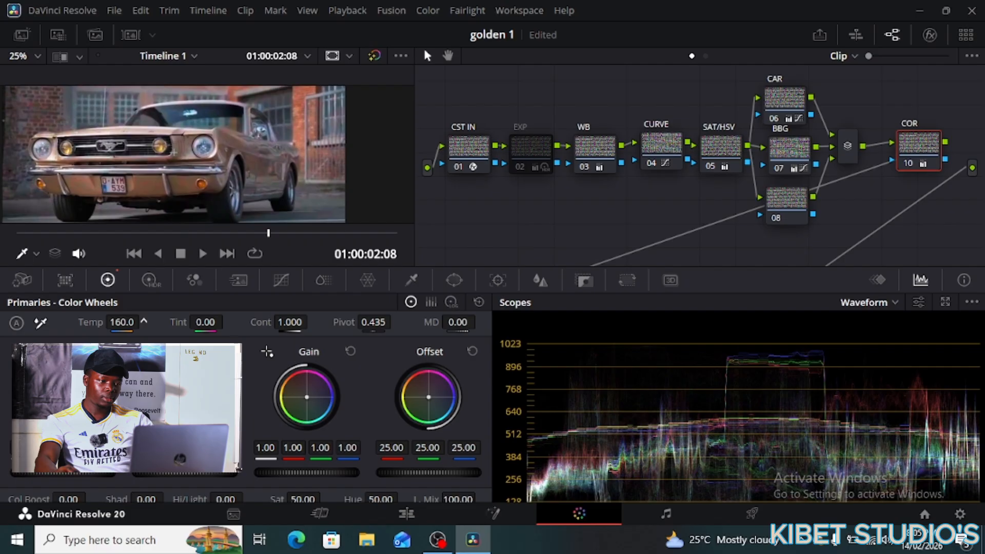
drag(144, 321, 143, 322)
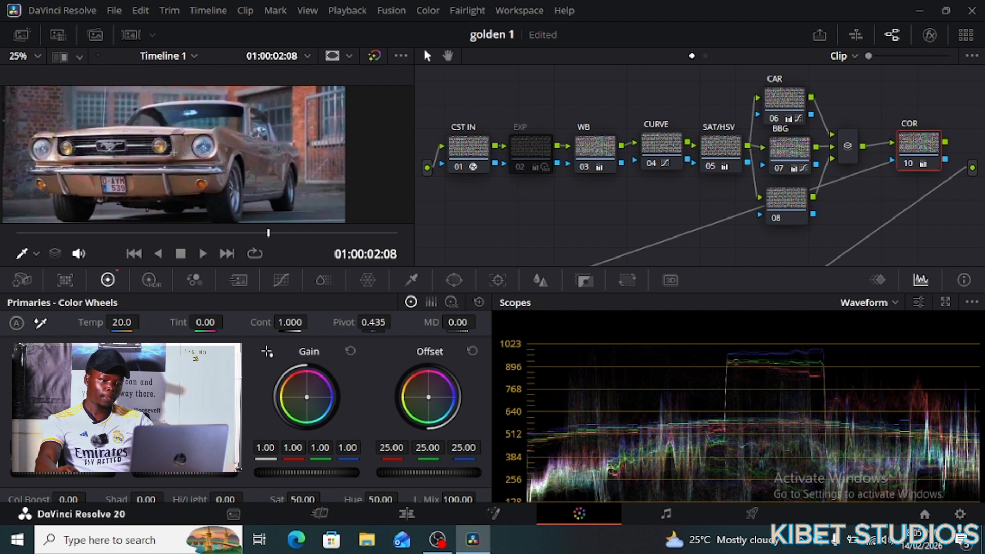
drag(205, 322, 227, 322)
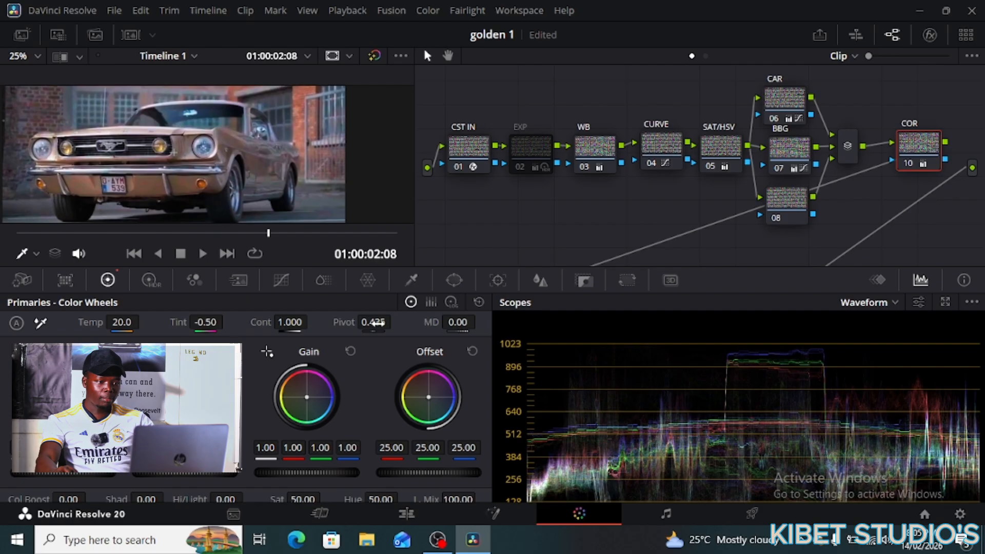
drag(373, 322, 375, 322)
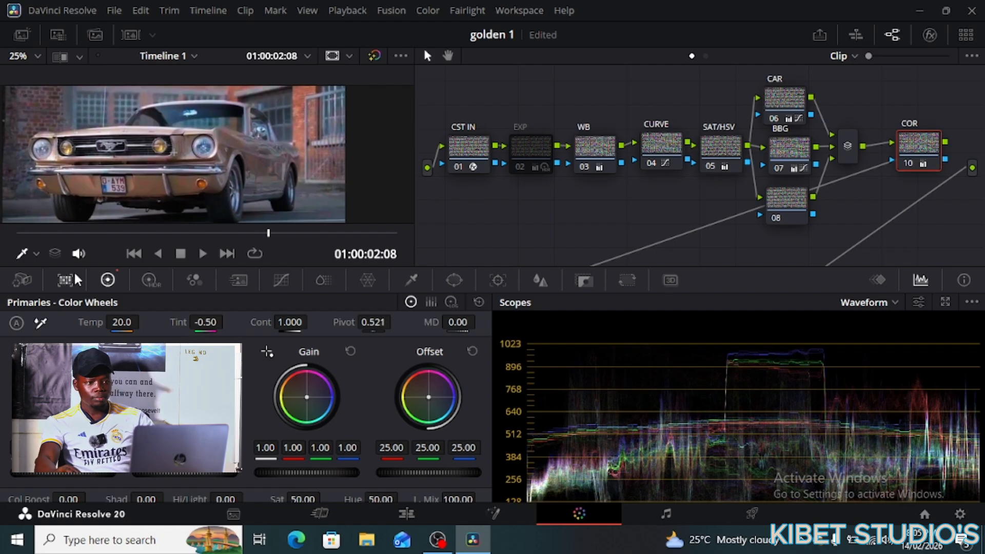
- Scroll the node graph and select the VEGNETT node 12
scroll(264, 164, up, 2)
scroll(266, 166, down, 2)
scroll(267, 168, down, 1)
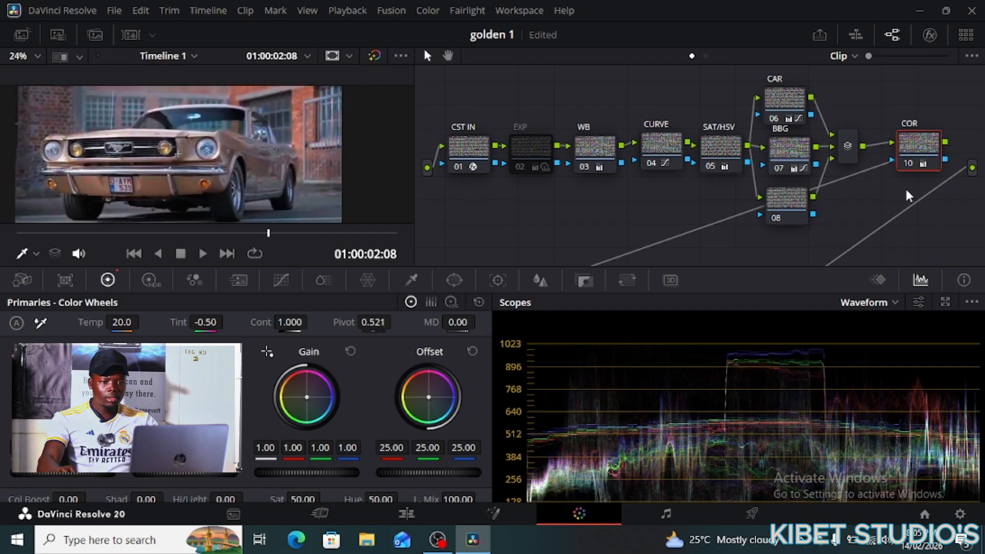
scroll(846, 200, down, 2)
scroll(687, 235, down, 4)
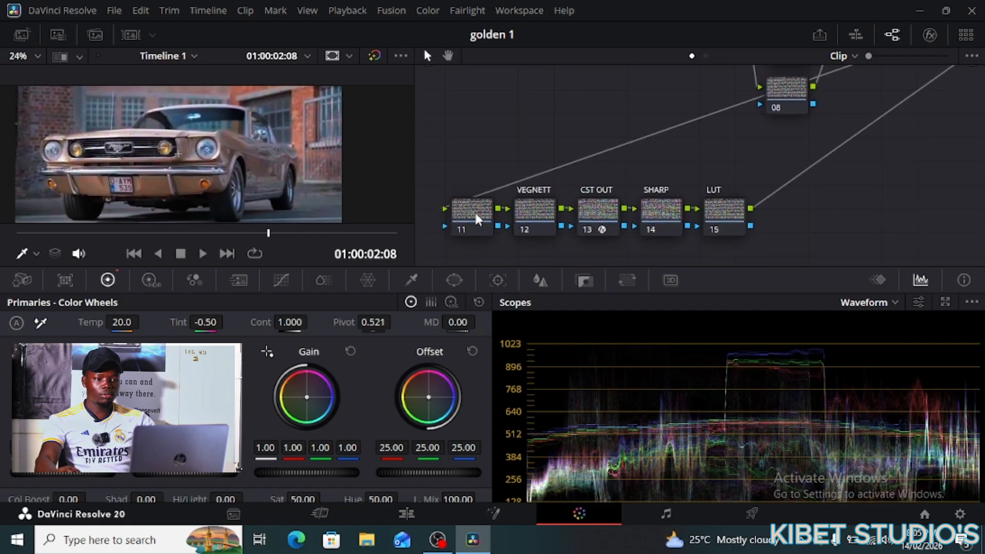
drag(476, 216, 445, 211)
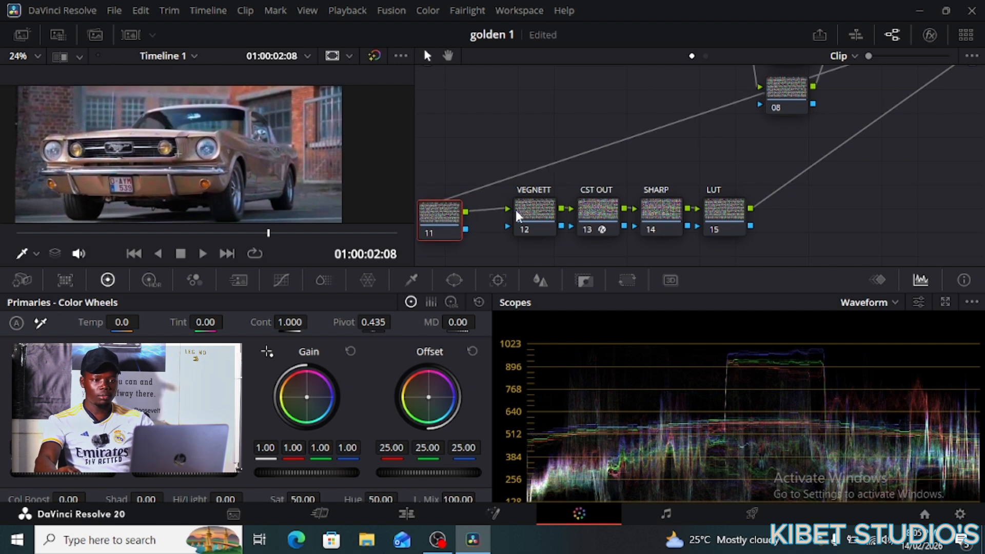
click(528, 210)
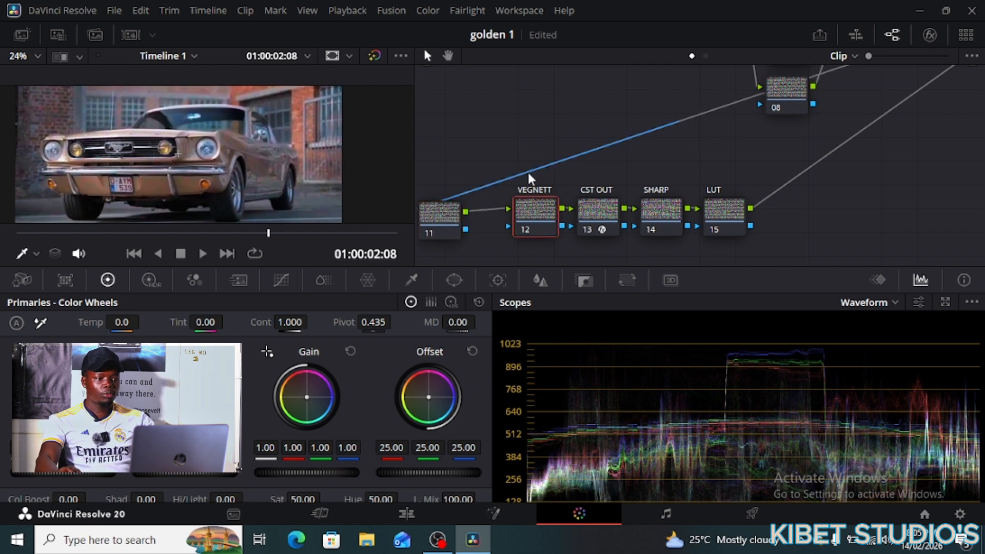
- Add a circle window and shape it into a soft ellipse around the car (Softness 5.66)
click(454, 280)
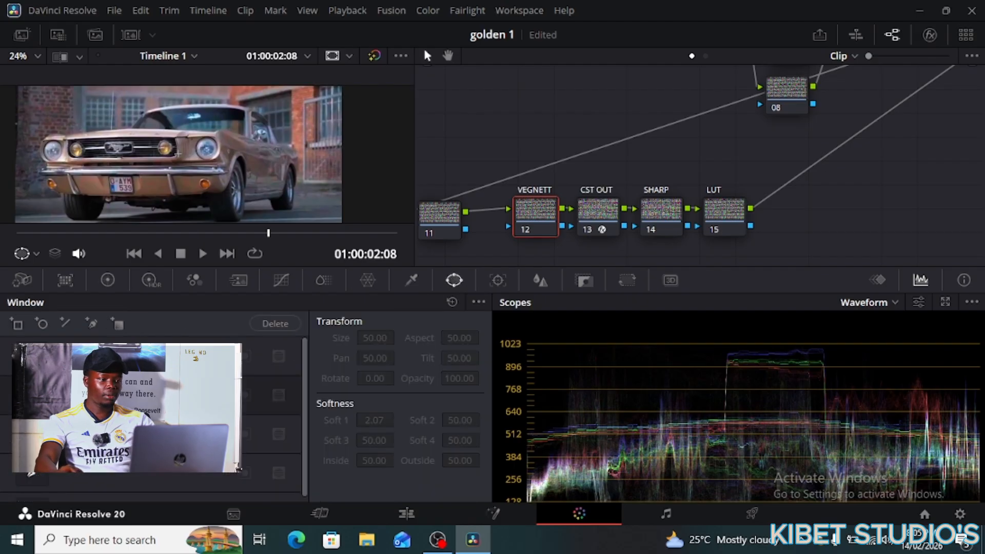
click(32, 395)
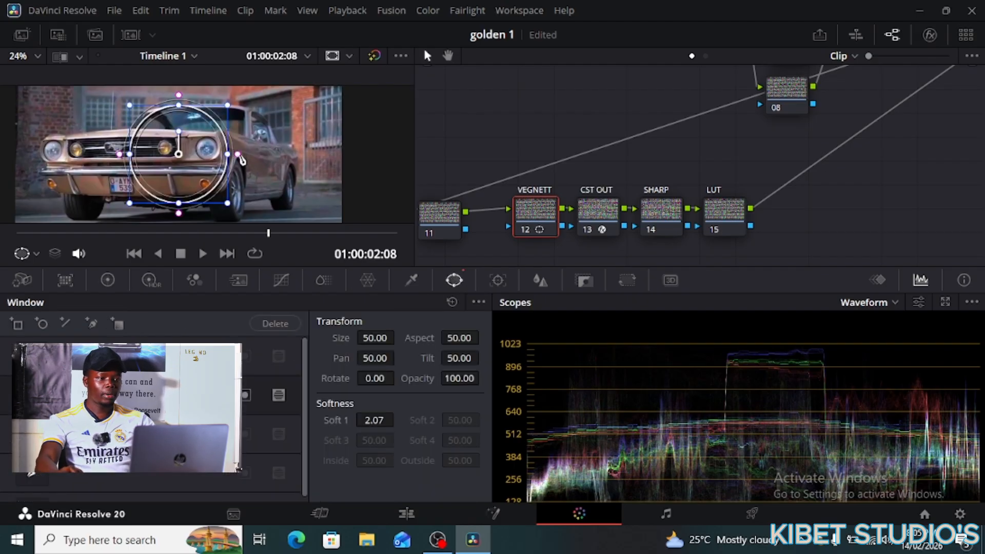
drag(237, 154, 350, 155)
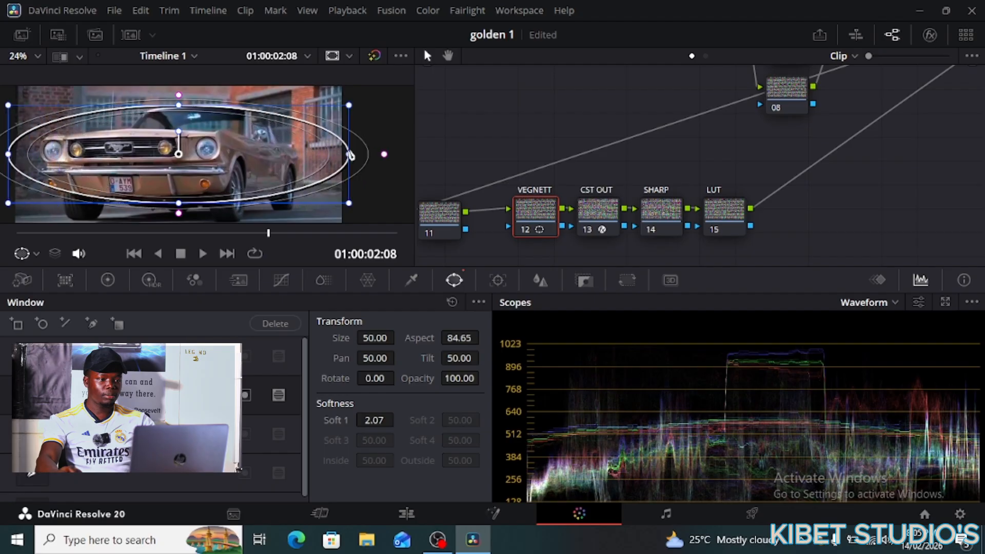
drag(177, 156, 177, 164)
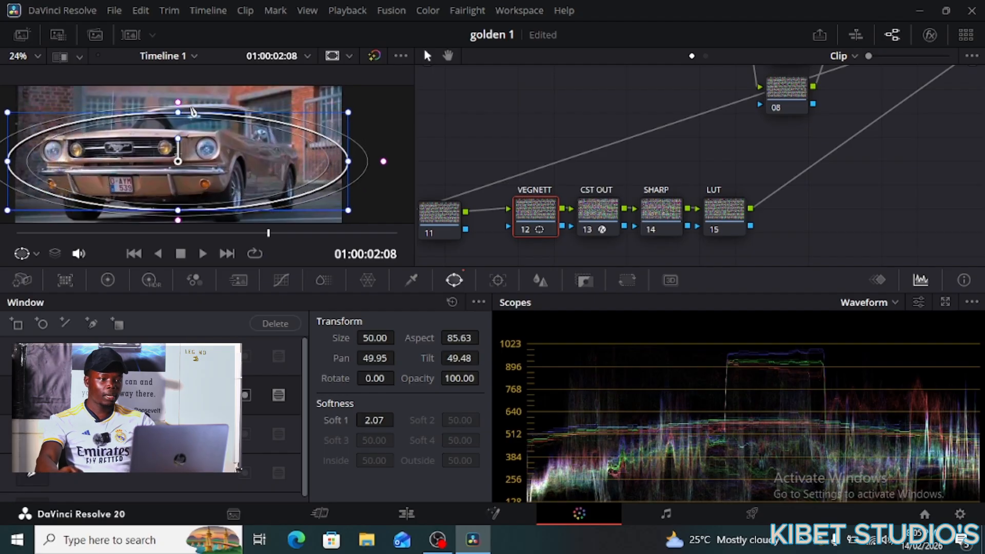
drag(191, 108, 180, 97)
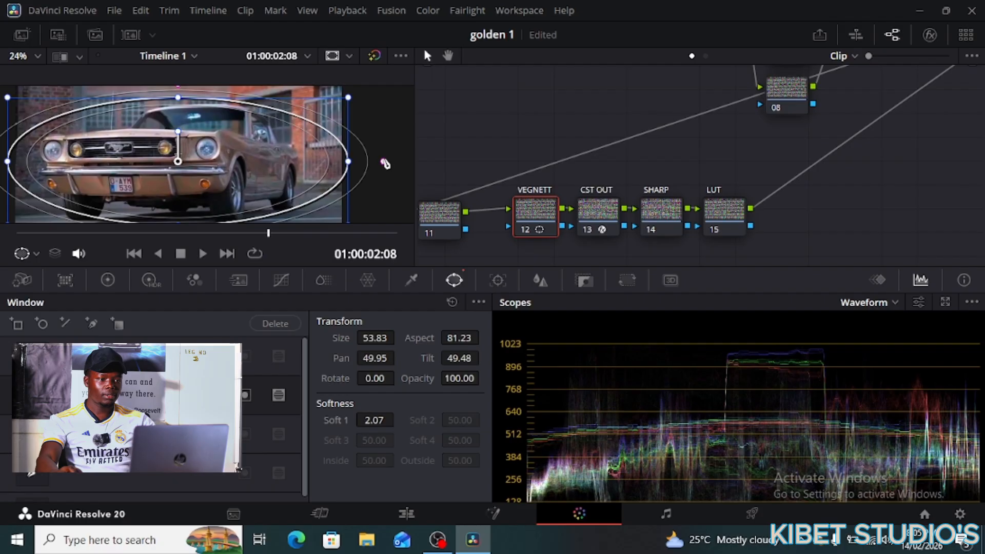
drag(386, 163, 402, 163)
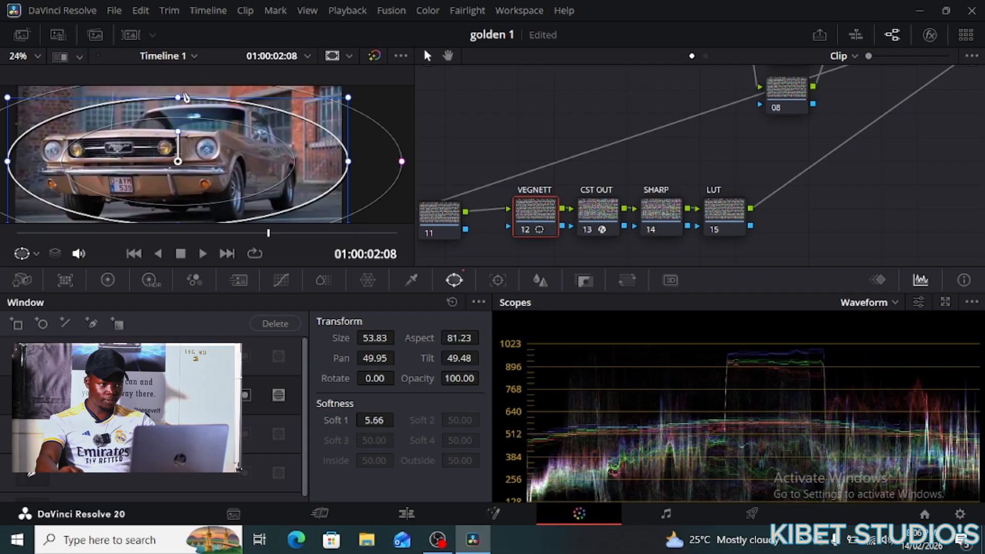
drag(348, 161, 353, 160)
drag(272, 160, 267, 158)
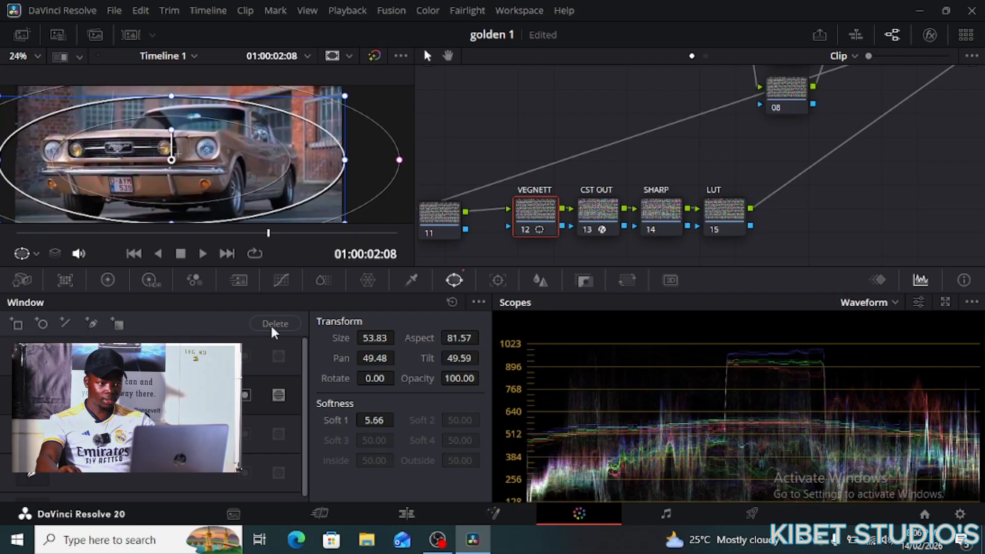
click(107, 280)
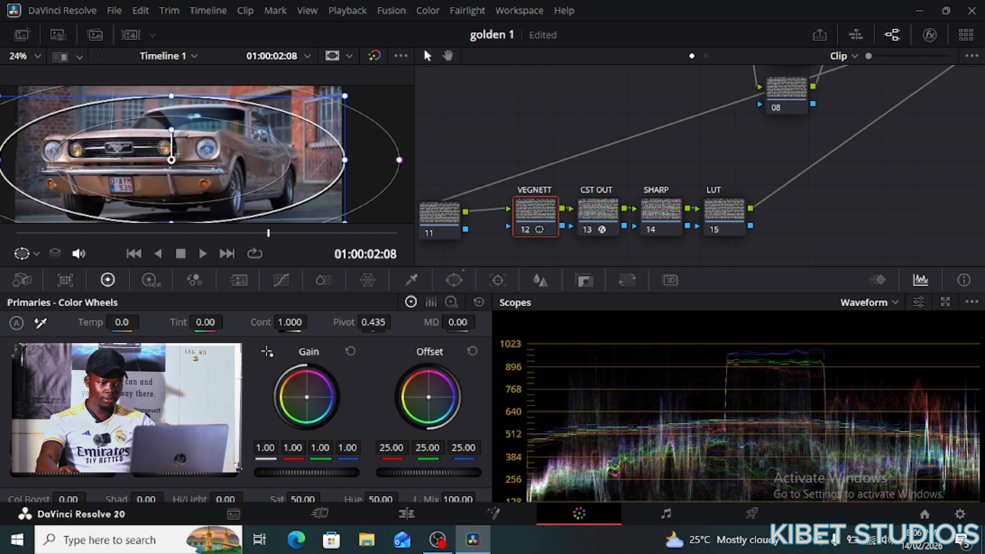
- Try an Offset drop, reset it, and show the window matte with Shift+H highlight
drag(430, 472, 407, 472)
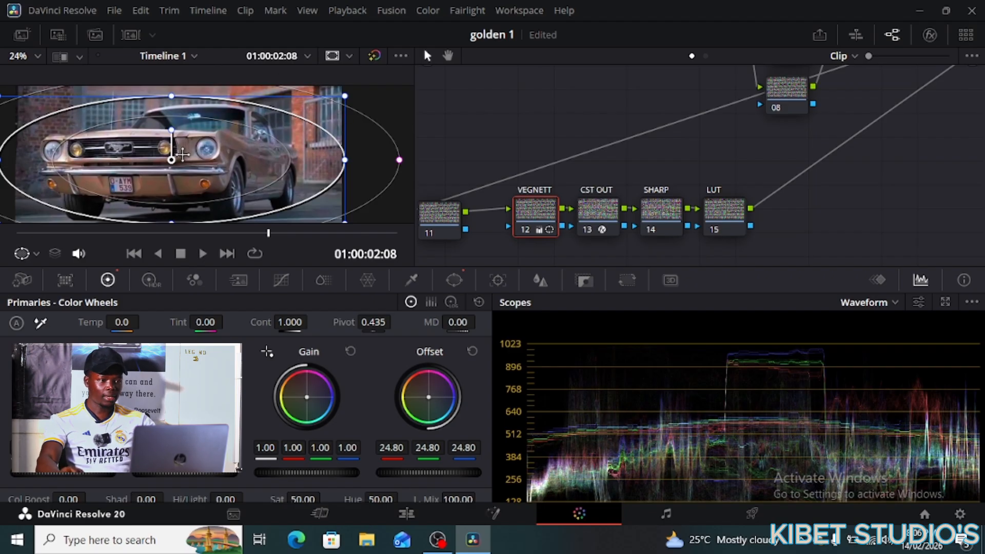
click(472, 351)
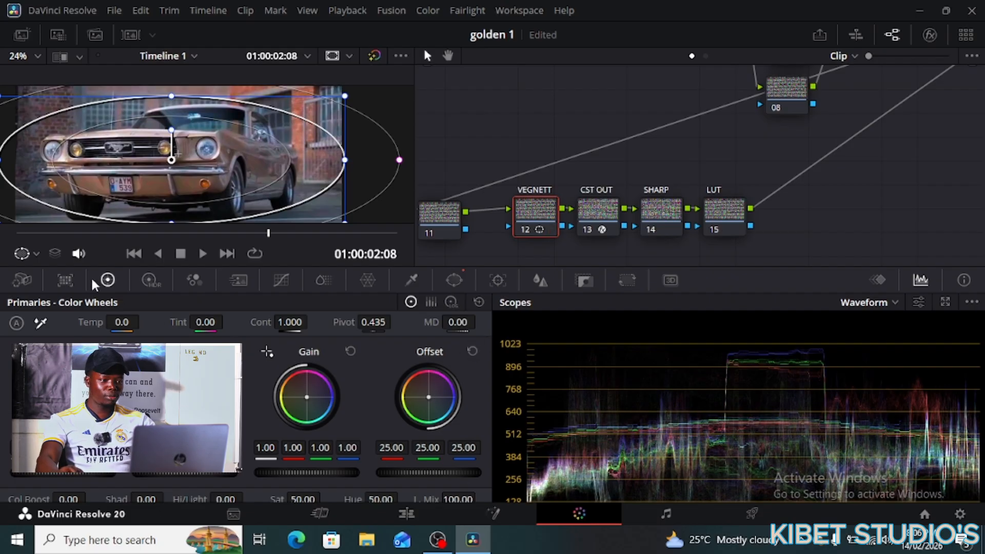
click(454, 280)
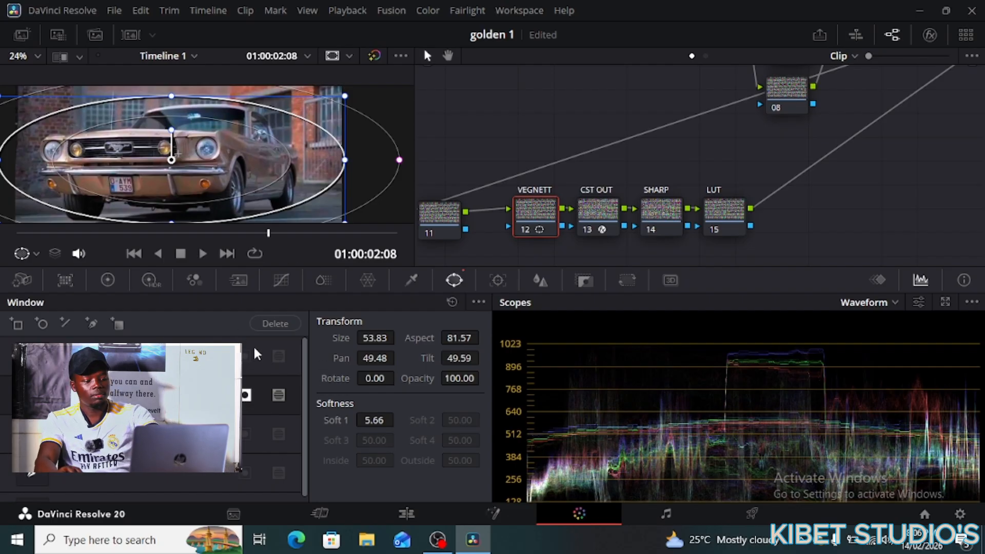
key(shift+h)
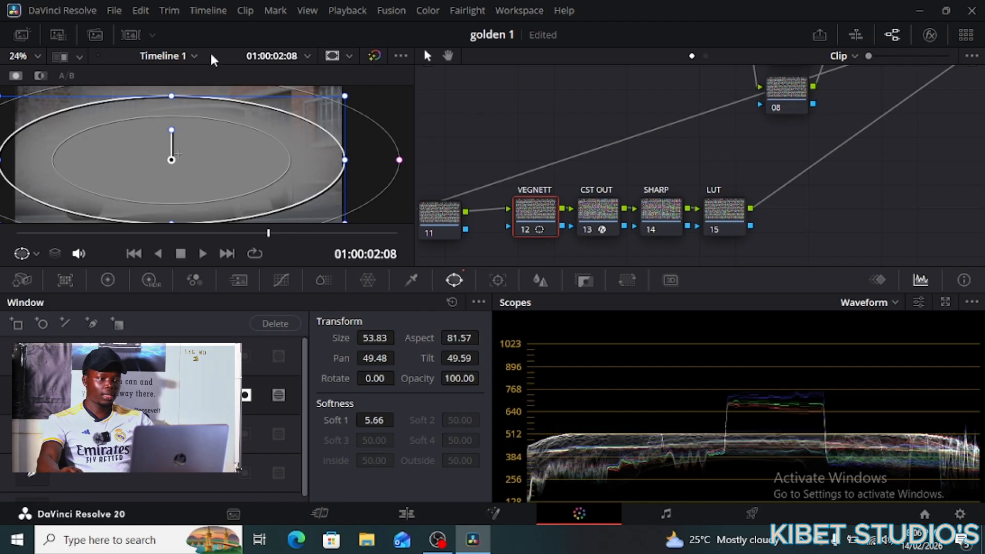
- Enlarge and recentre the oval window over the car, then lower Offset to 24.65
drag(187, 181, 173, 194)
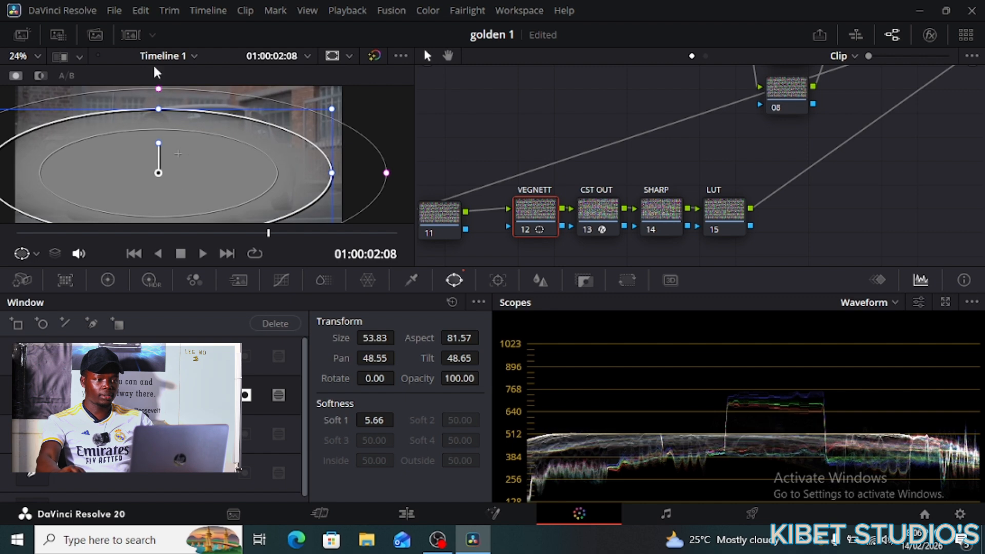
drag(332, 110, 342, 108)
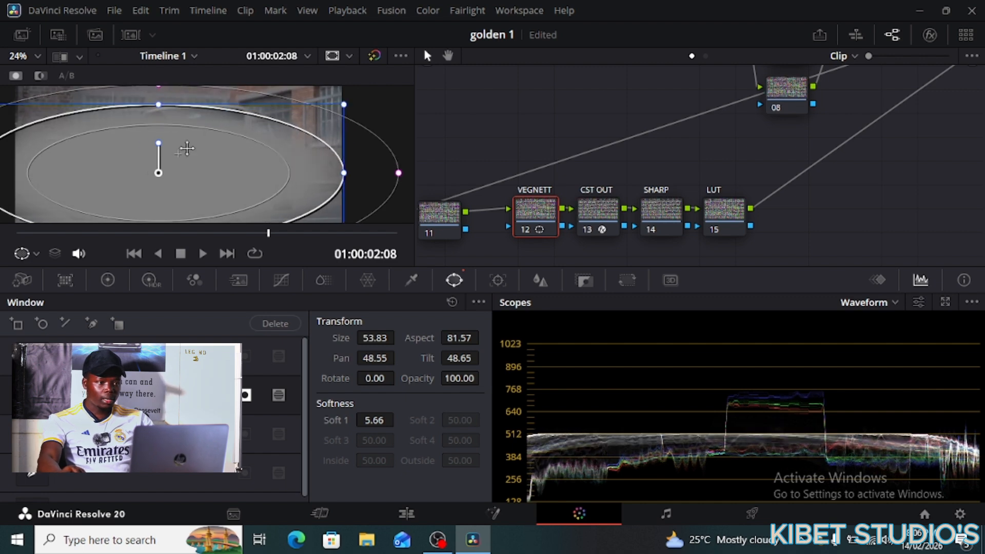
drag(184, 149, 199, 137)
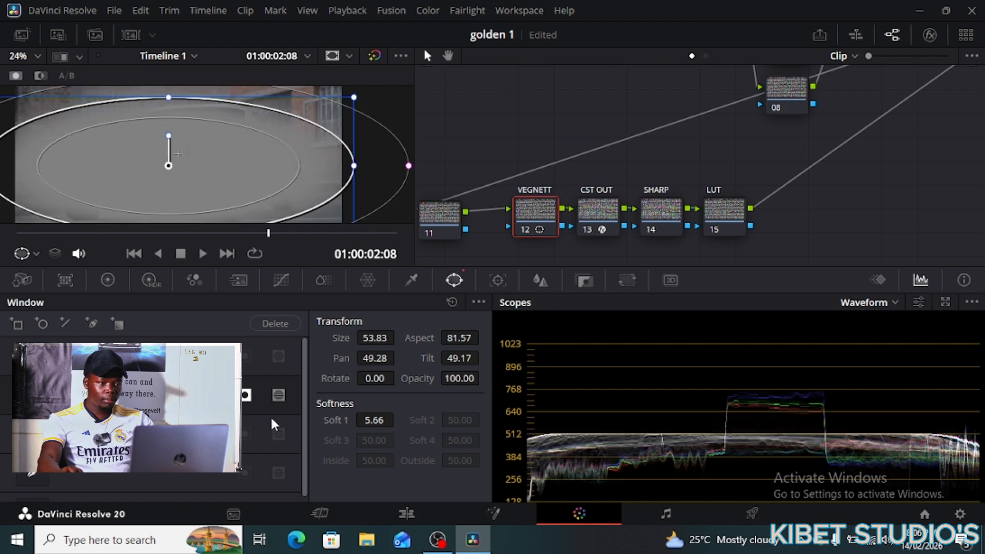
click(108, 280)
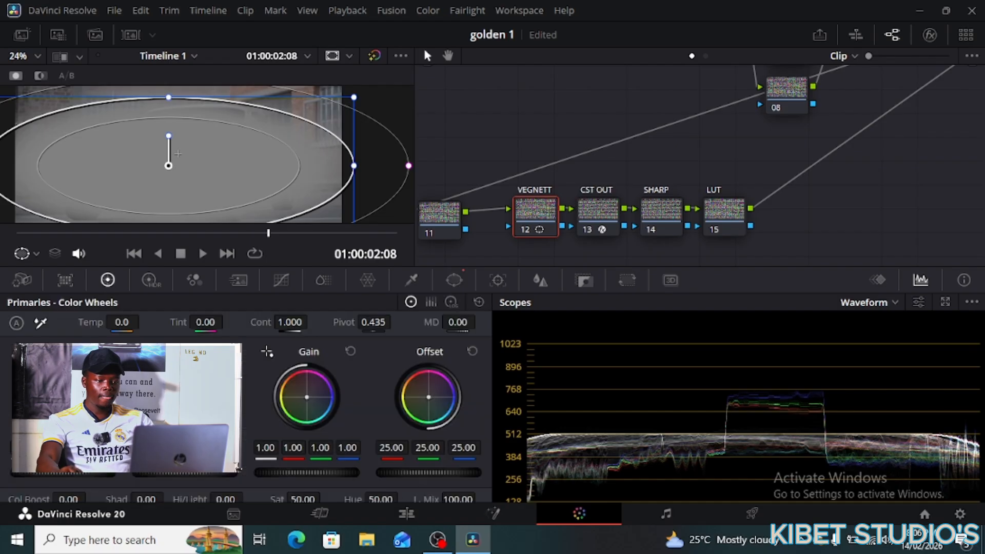
drag(429, 473, 411, 473)
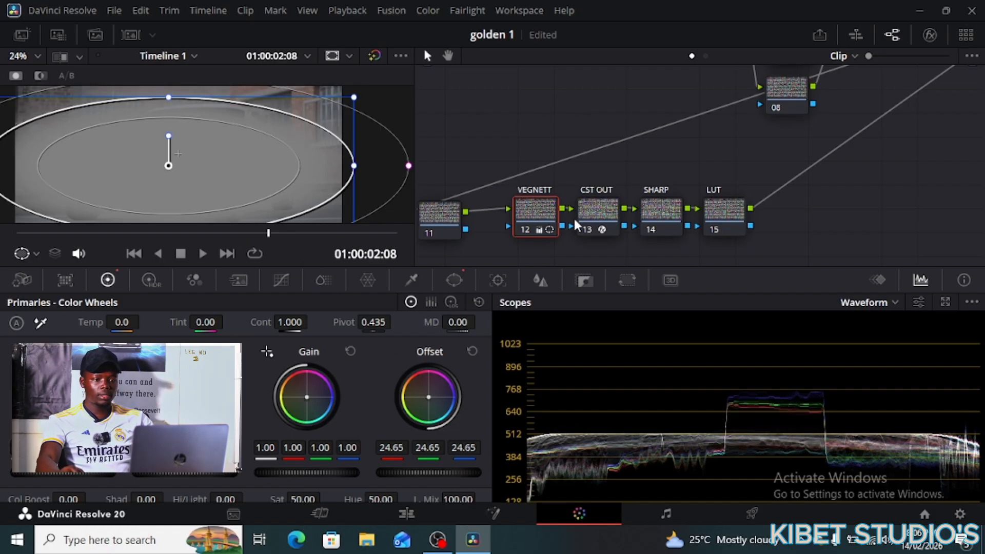
click(590, 213)
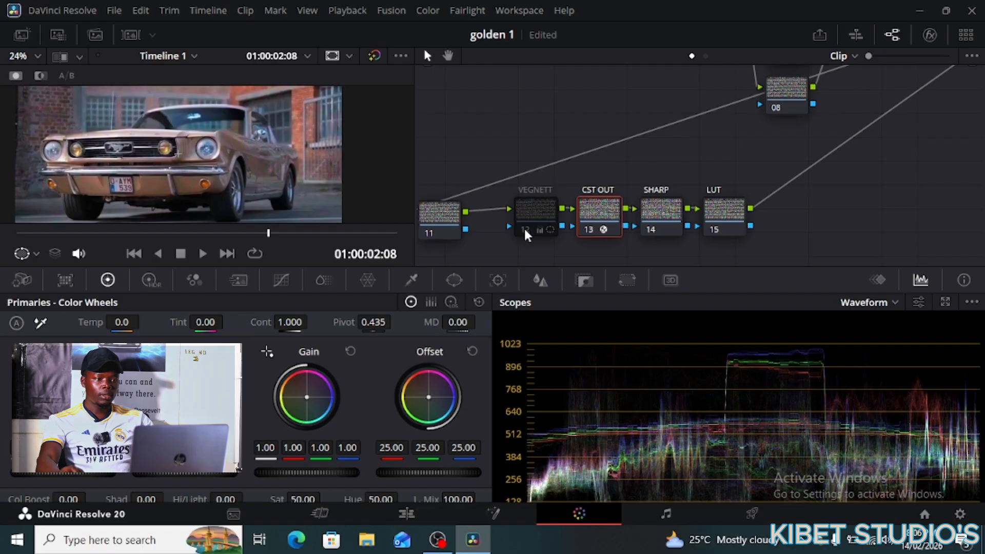
- Bypass VEGNETT and give node 11 a linear window rotated 56.48 with Soft 1 3.92
click(524, 228)
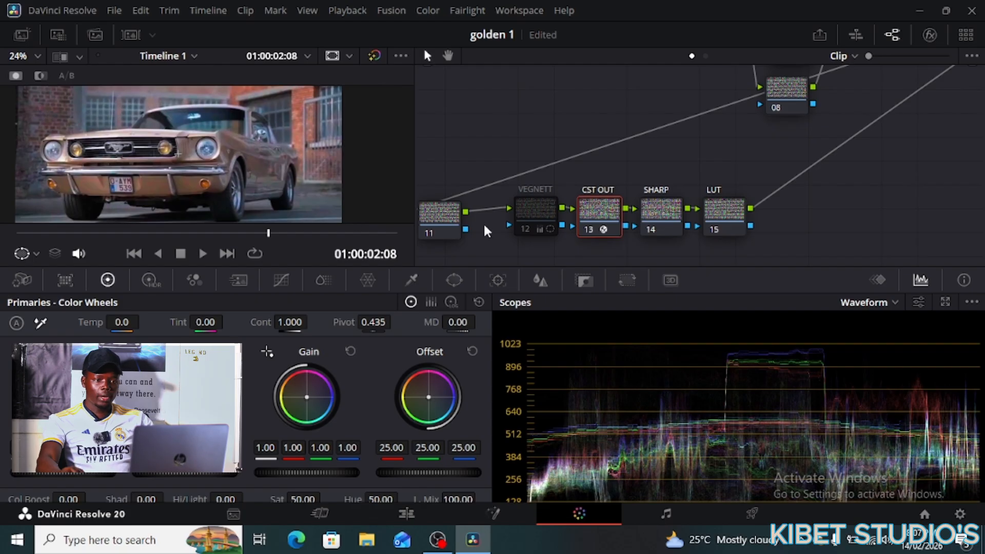
drag(458, 215, 480, 200)
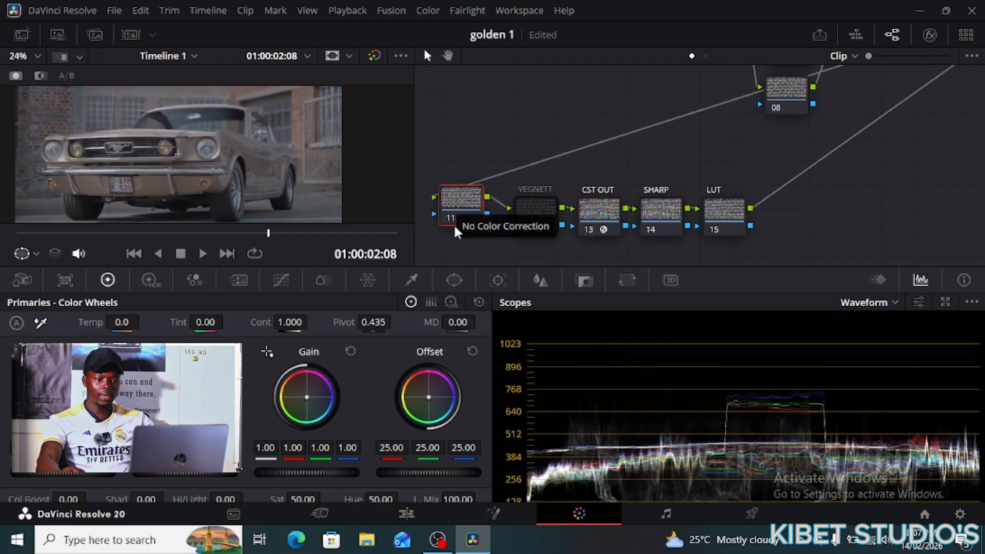
click(452, 280)
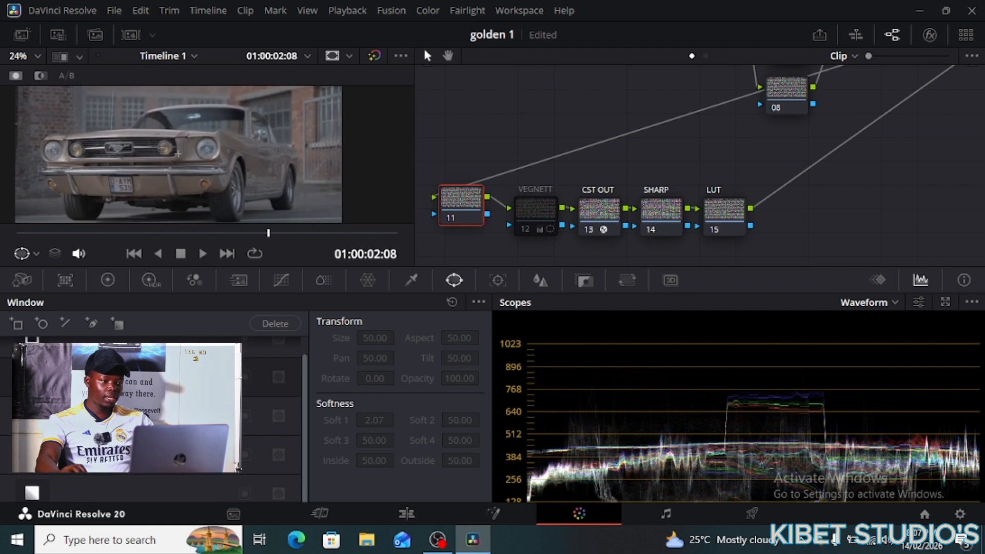
click(32, 492)
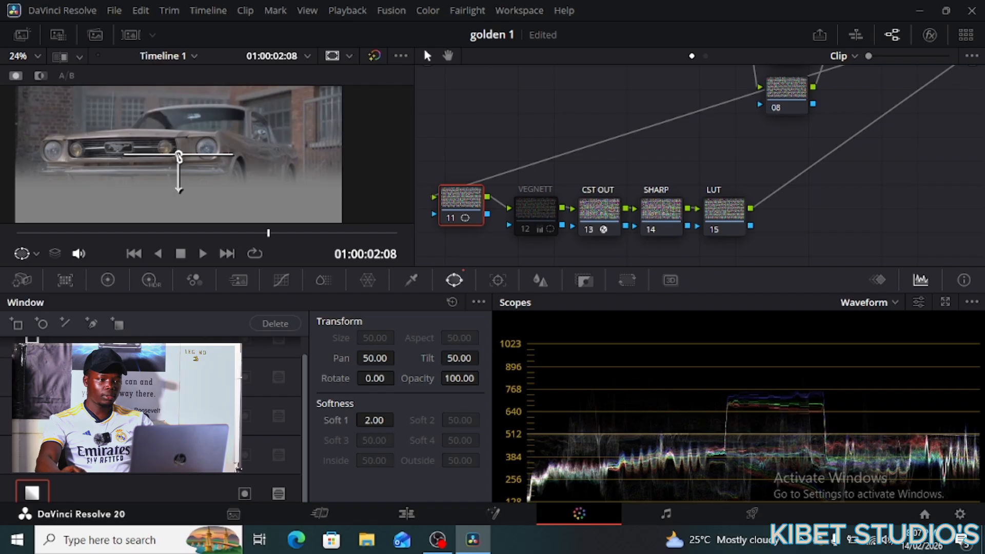
drag(179, 156, 325, 99)
drag(325, 133, 267, 133)
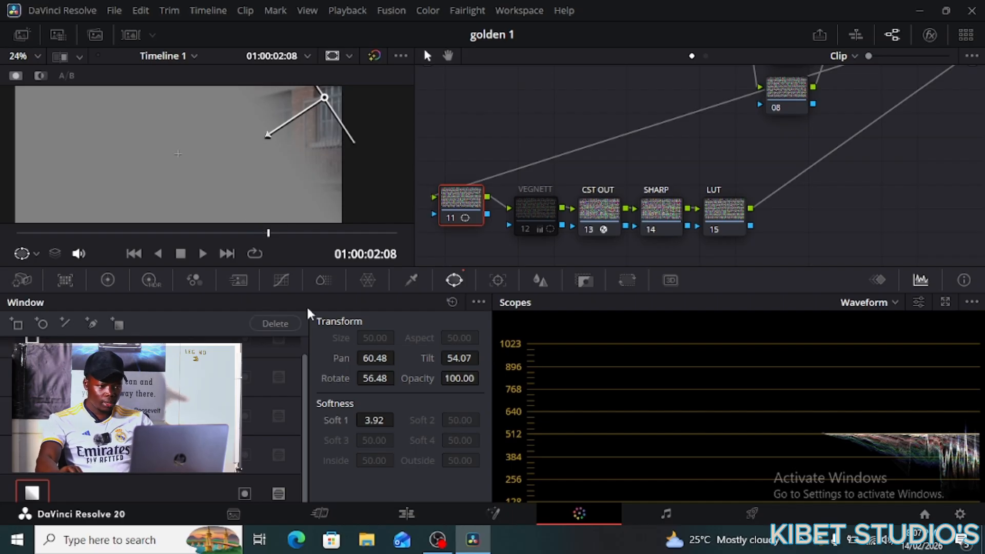
click(107, 280)
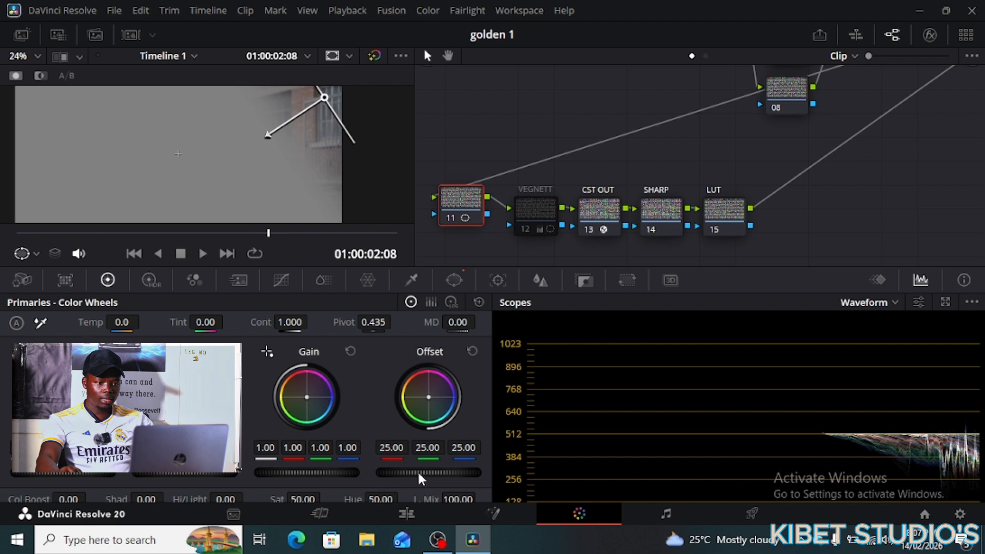
- Lower node 11's Offset to 24.85 and shift its gradient window up in the viewer
drag(429, 473, 425, 473)
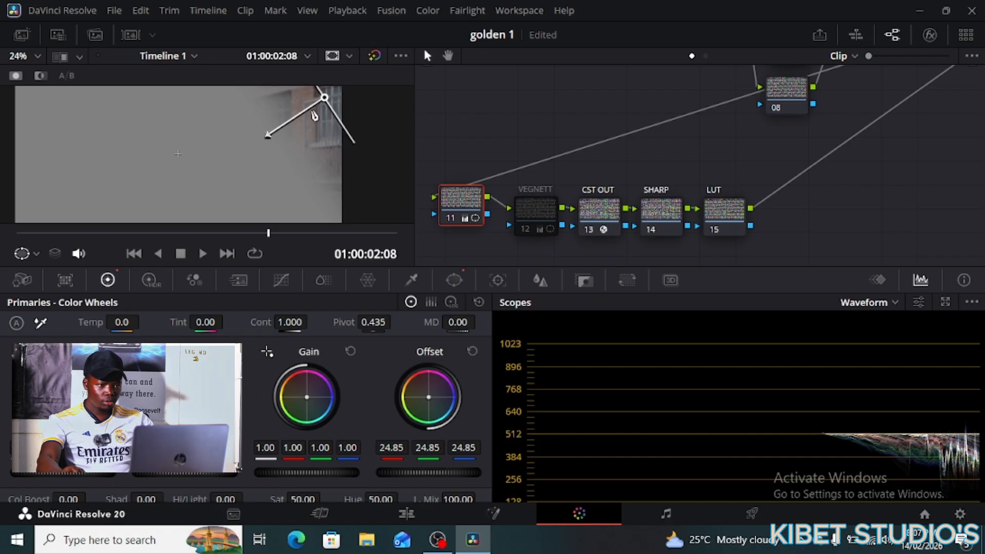
drag(325, 99, 316, 95)
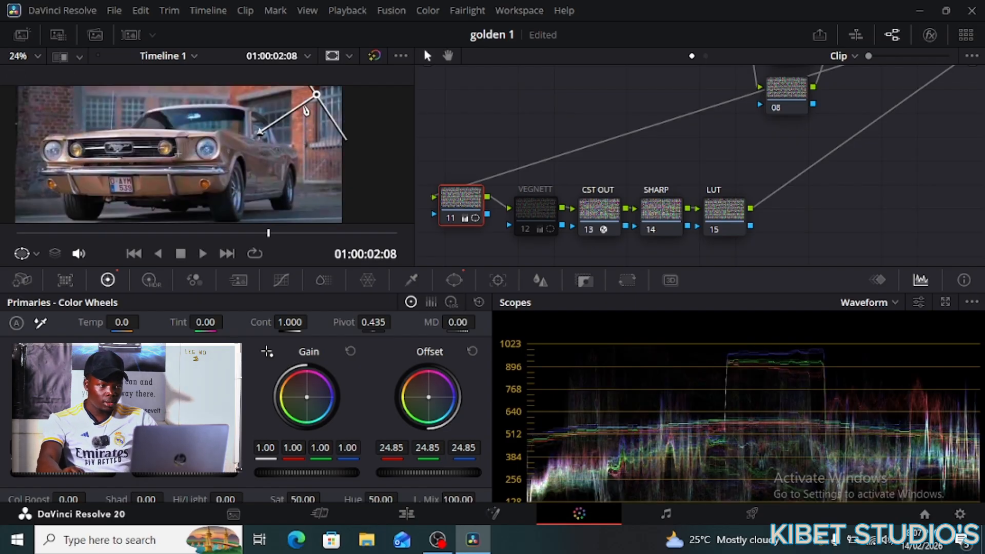
drag(317, 97, 333, 90)
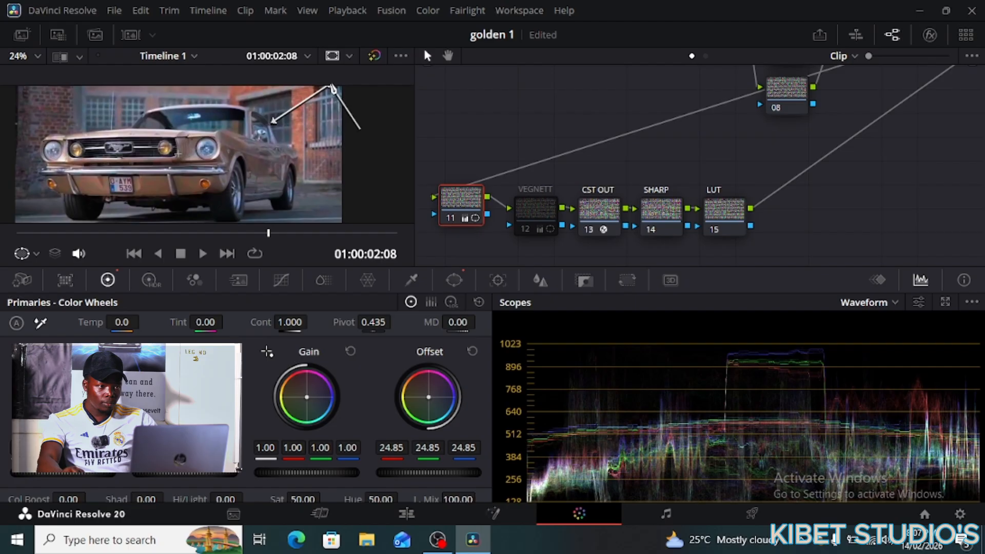
- Move the VEGNETT node up in the graph and select the CST OUT node
click(541, 218)
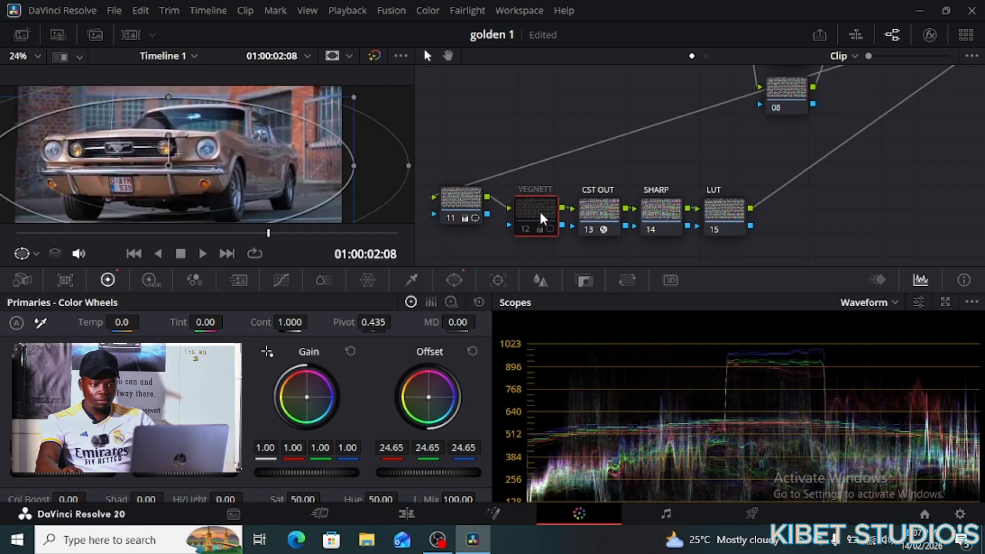
drag(541, 218, 658, 205)
click(595, 218)
- Show the SHARP node's Blur settings and nudge the LUT node up and right
drag(720, 217, 743, 214)
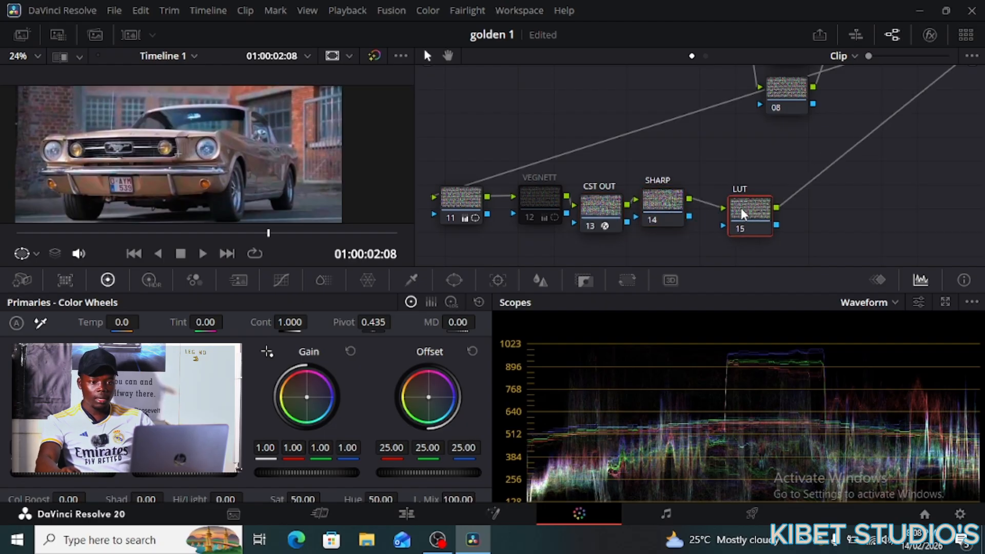
click(654, 213)
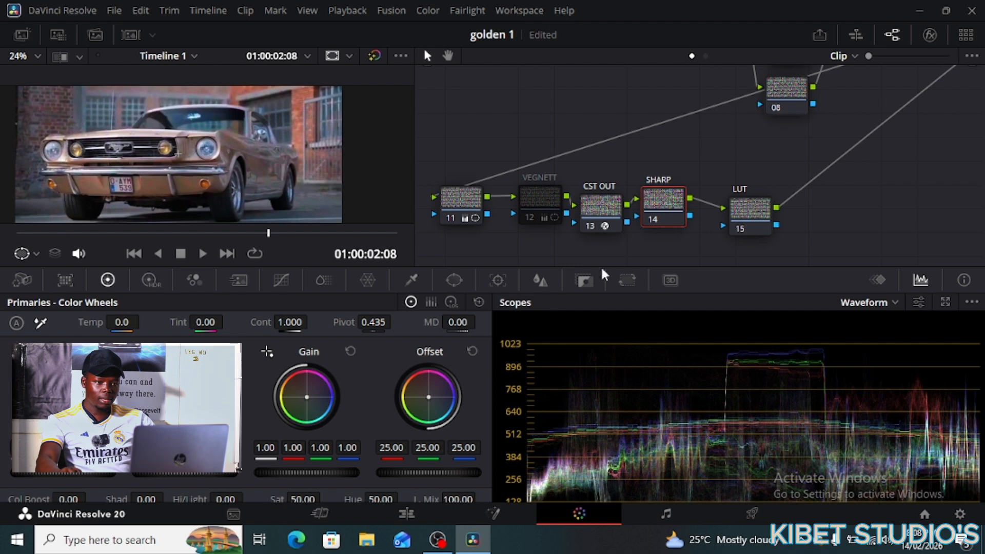
click(539, 280)
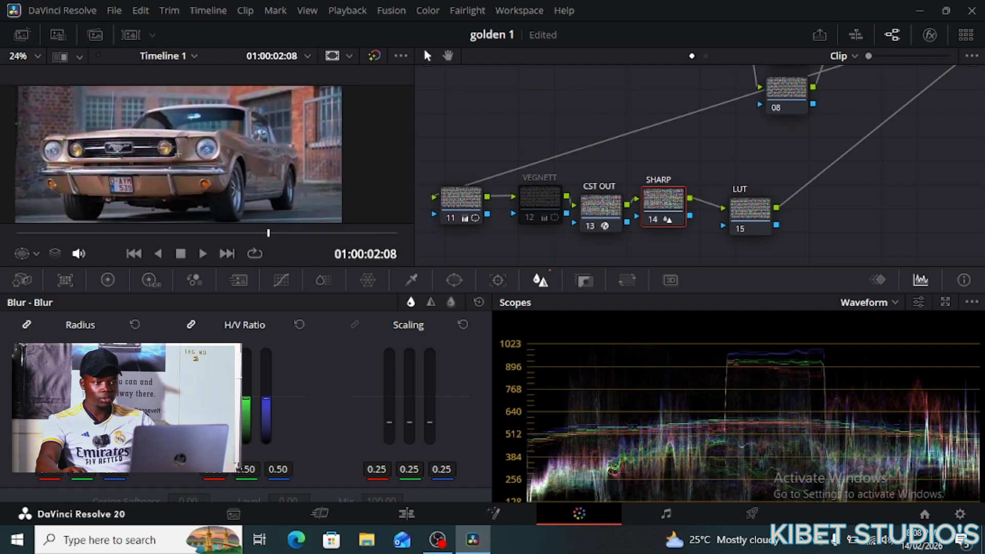
scroll(267, 203, up, 3)
scroll(272, 201, down, 3)
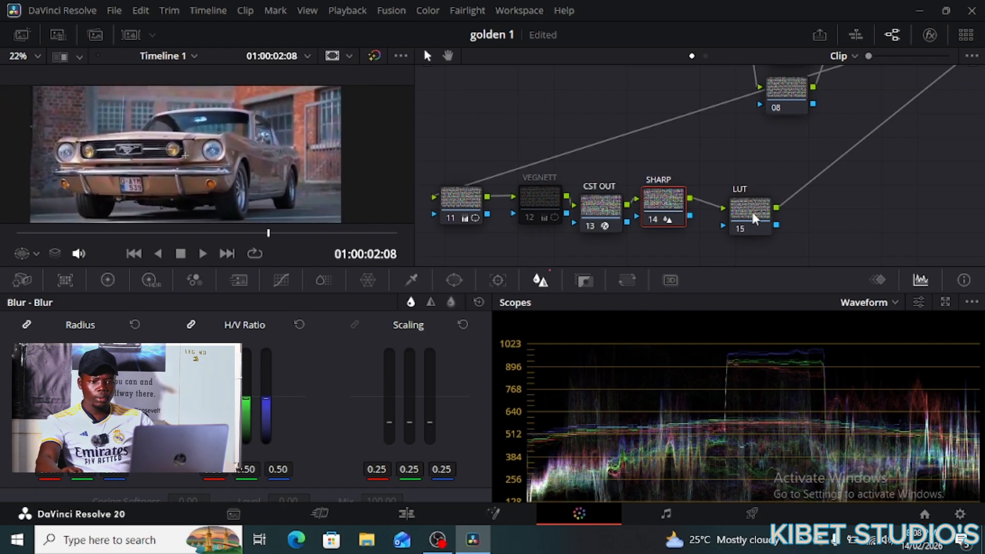
drag(754, 218, 768, 208)
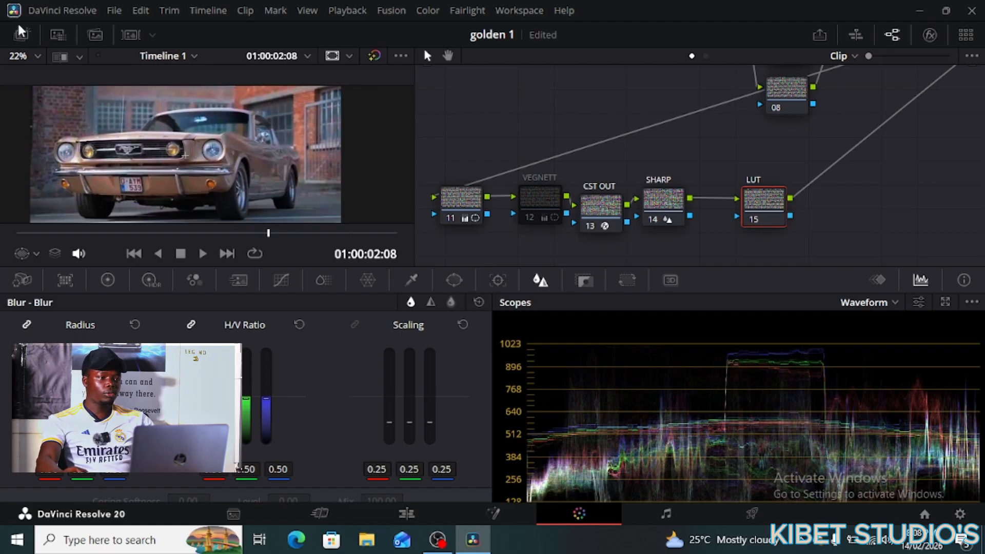
- Browse the Blackmagic Design LUTs and preview 4.6K Film to Extended Video v4
click(58, 34)
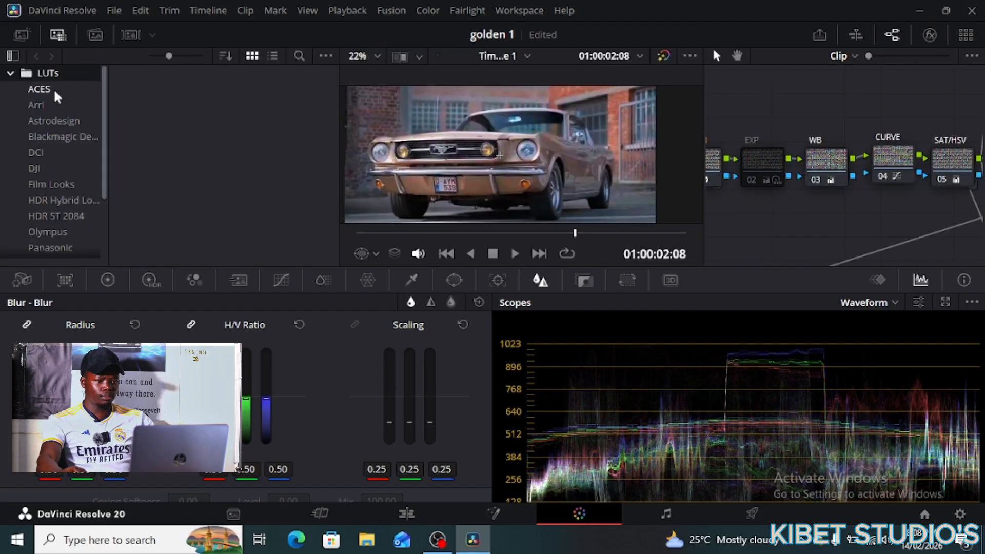
click(60, 140)
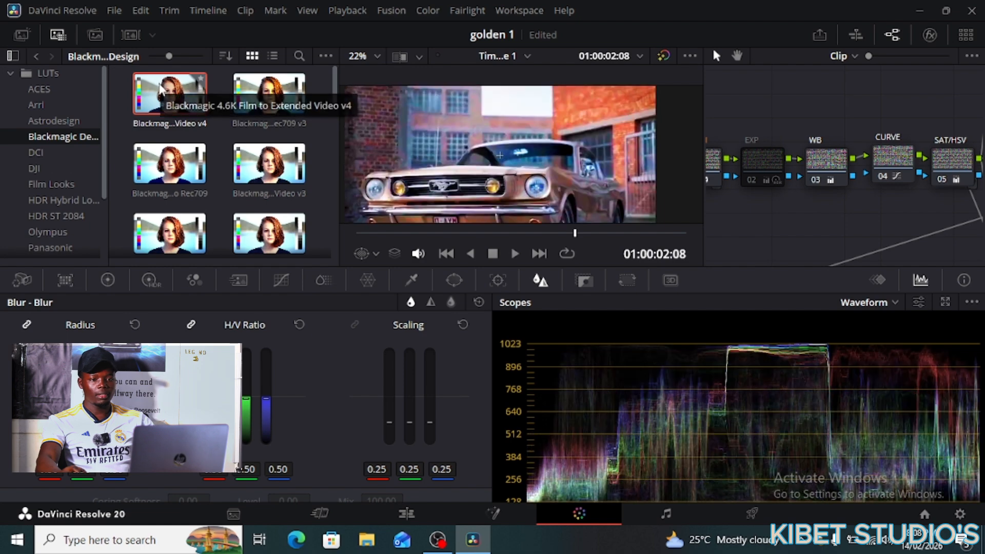
mouse_move(161, 88)
mouse_down()
mouse_move(222, 126)
mouse_move(170, 112)
mouse_move(158, 79)
mouse_up()
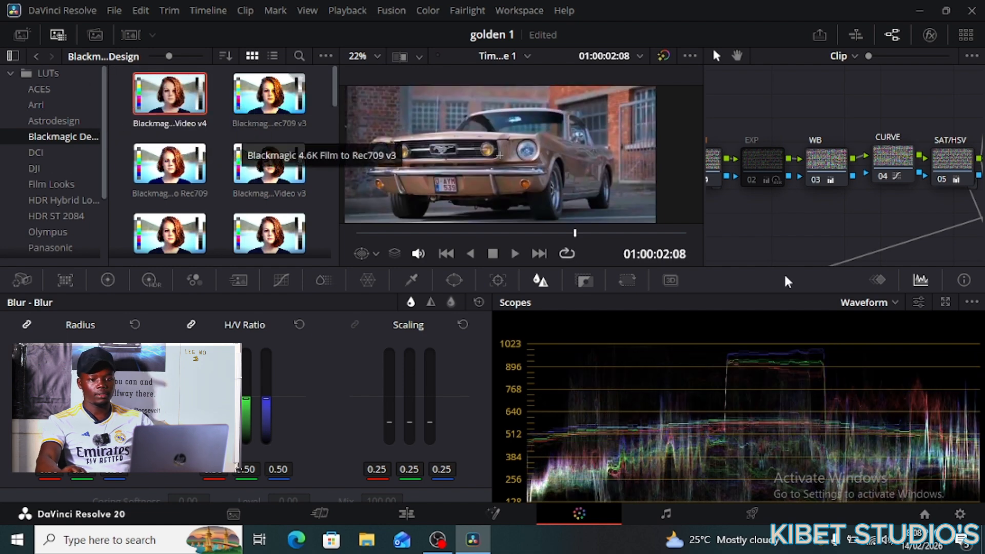
scroll(917, 230, down, 1)
scroll(917, 229, down, 5)
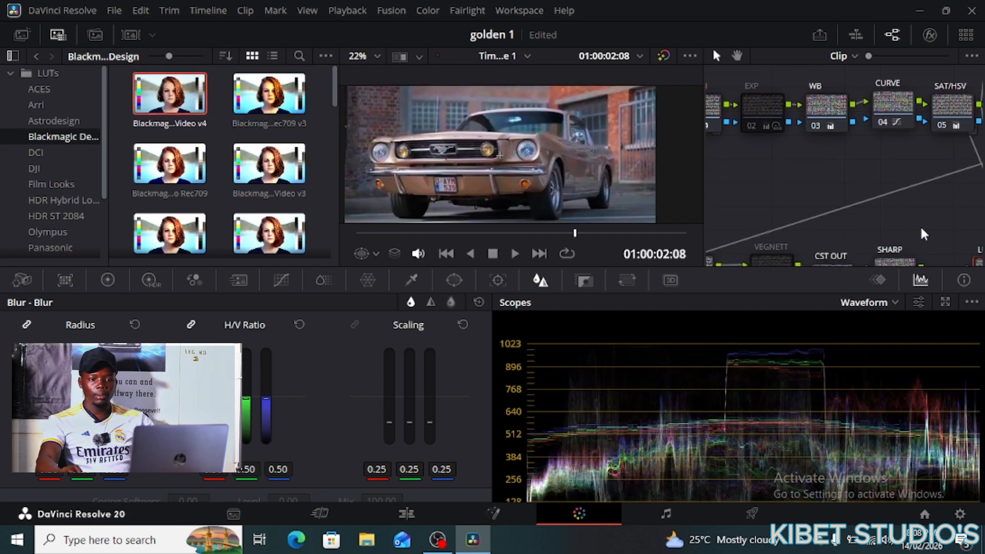
- Drag the 4.6K Film to Extended Video v4 LUT onto the LUT node
drag(981, 244, 826, 170)
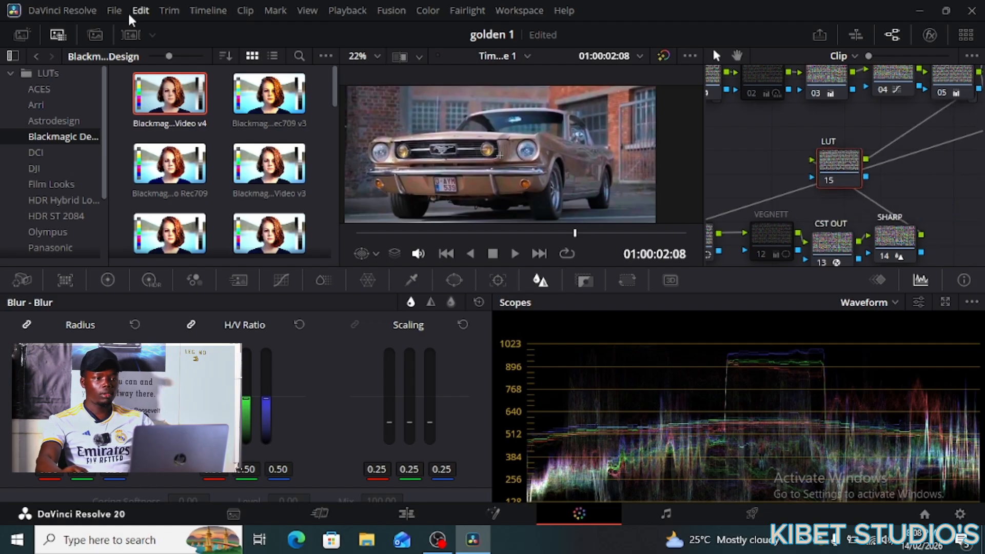
drag(149, 95, 838, 169)
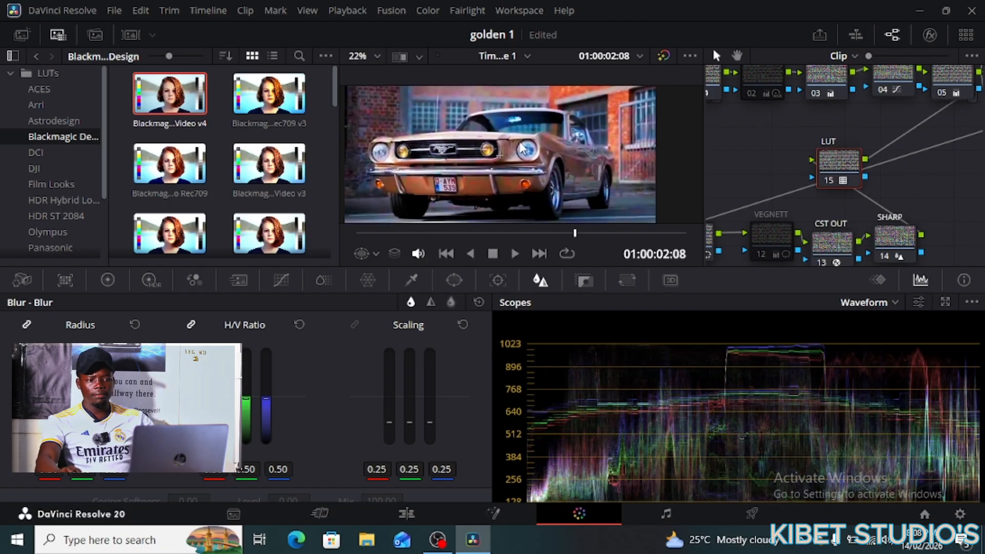
scroll(539, 154, down, 3)
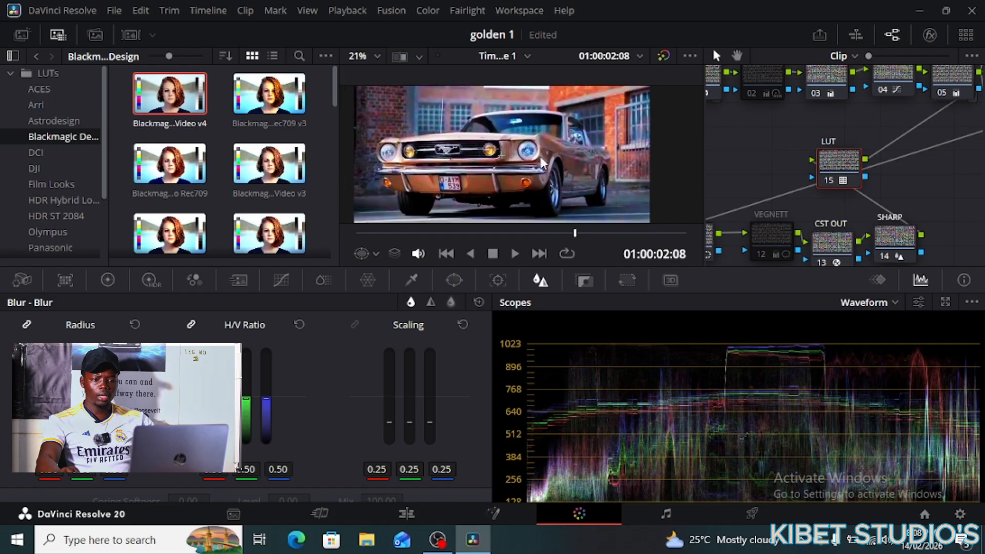
scroll(544, 163, down, 1)
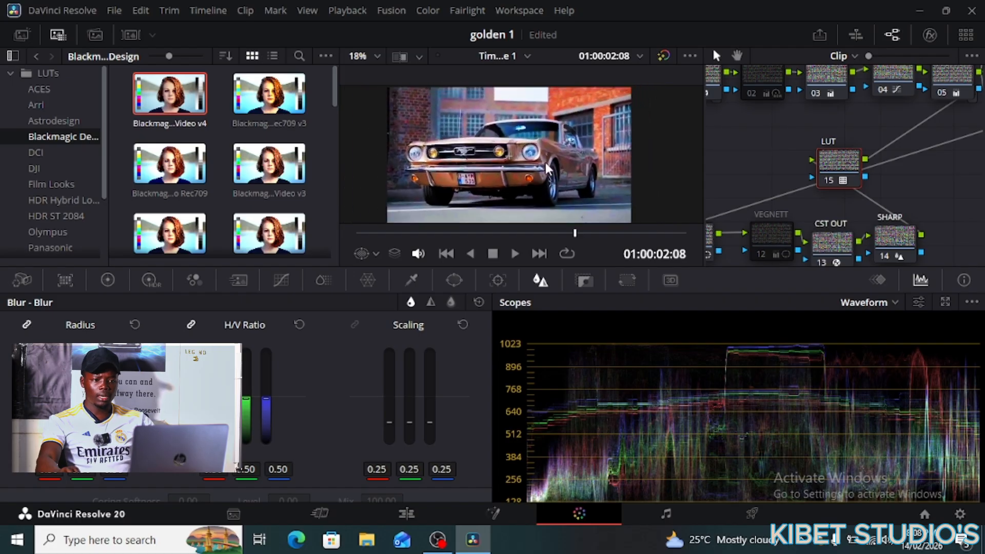
- Lower the LUT node's Key Output Gain to 0.983 to soften the LUT
click(584, 281)
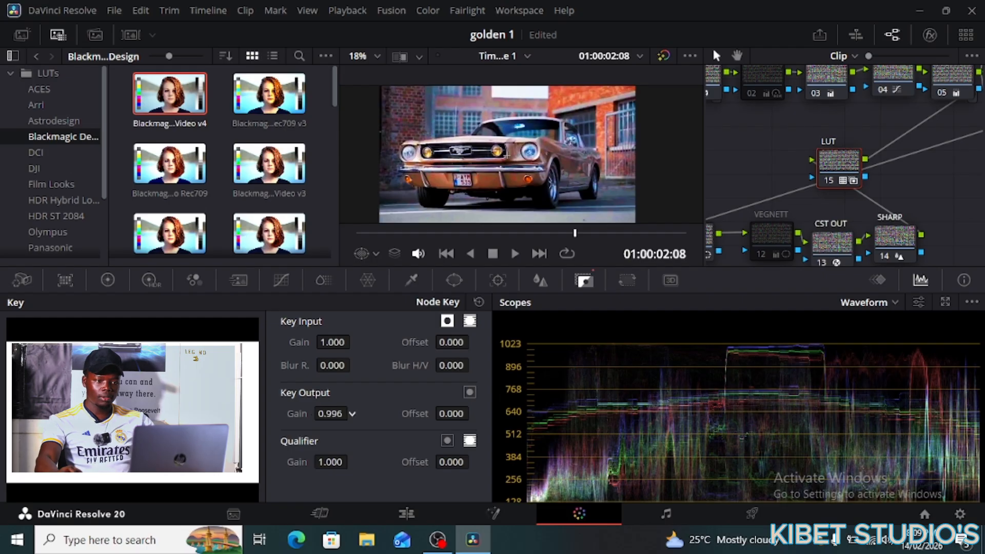
drag(331, 413, 324, 413)
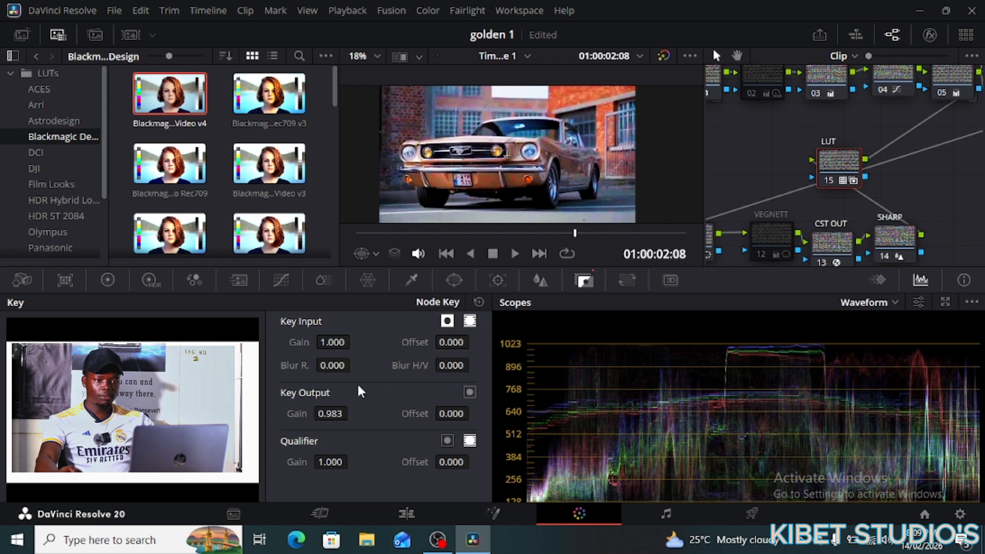
scroll(588, 177, up, 2)
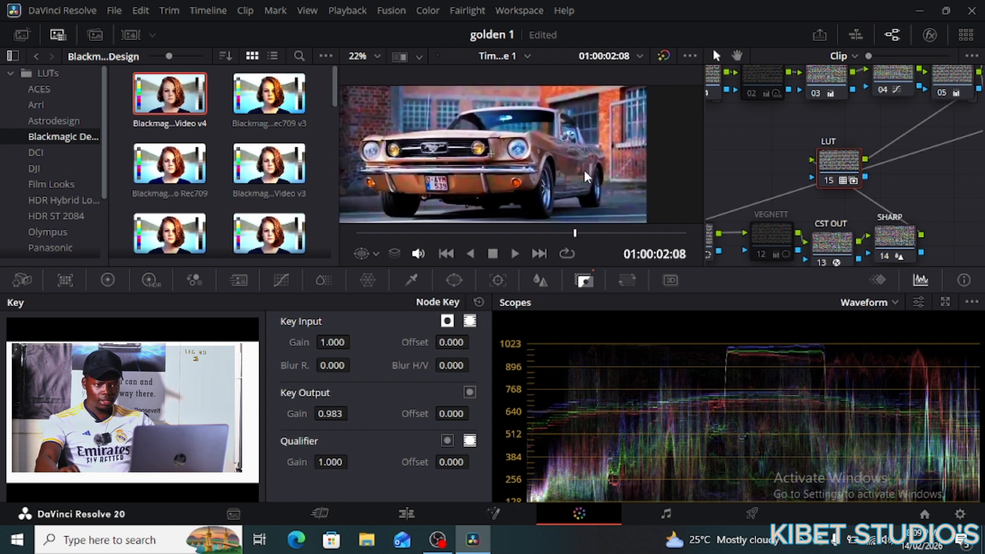
scroll(586, 177, up, 2)
scroll(586, 177, down, 4)
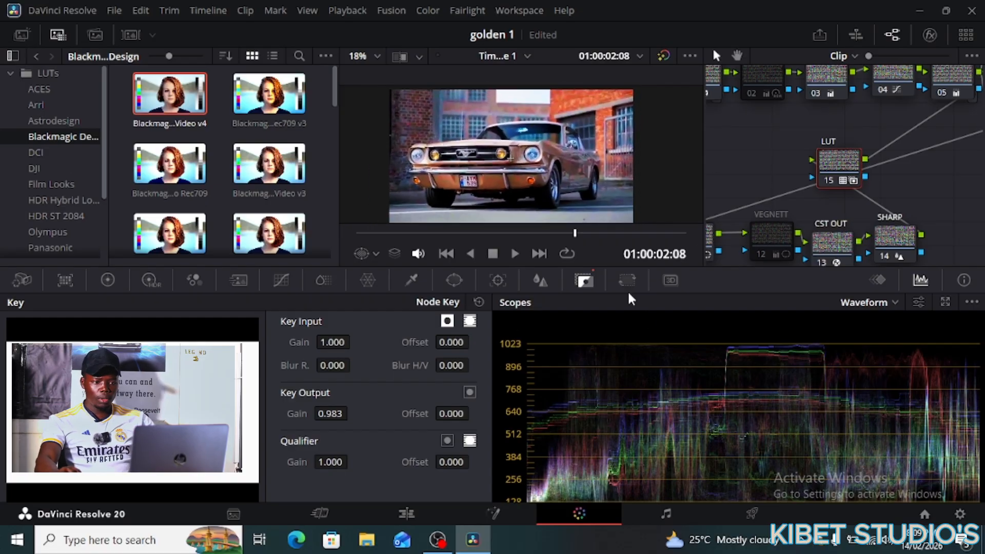
- Hide the LUT library and run Cleanup Node Graph so LUT ends the lower row
click(58, 36)
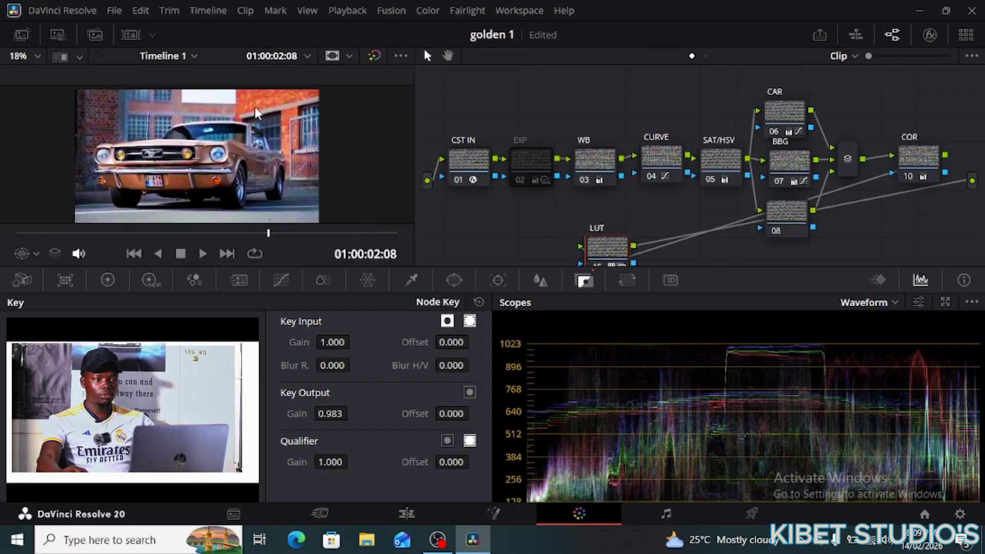
scroll(544, 177, down, 1)
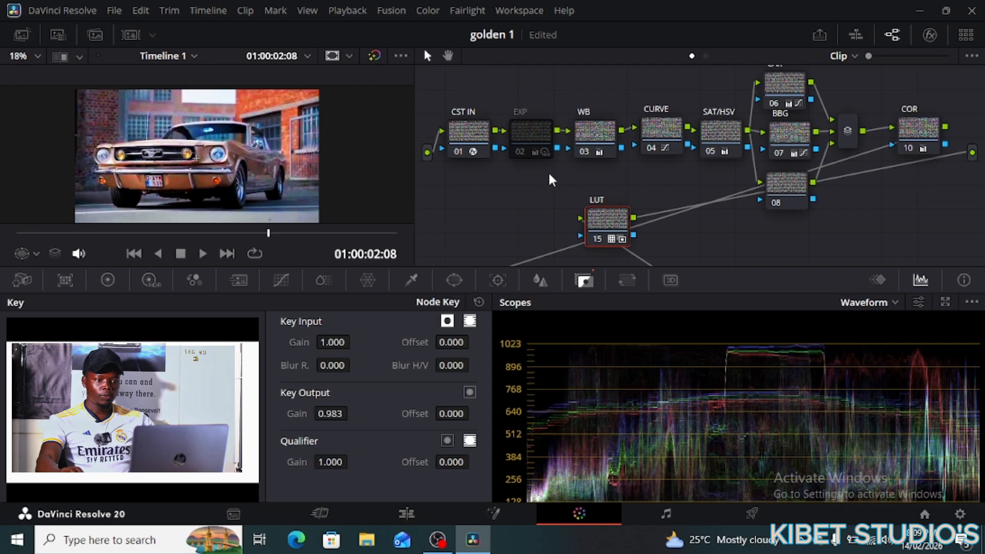
right_click(553, 173)
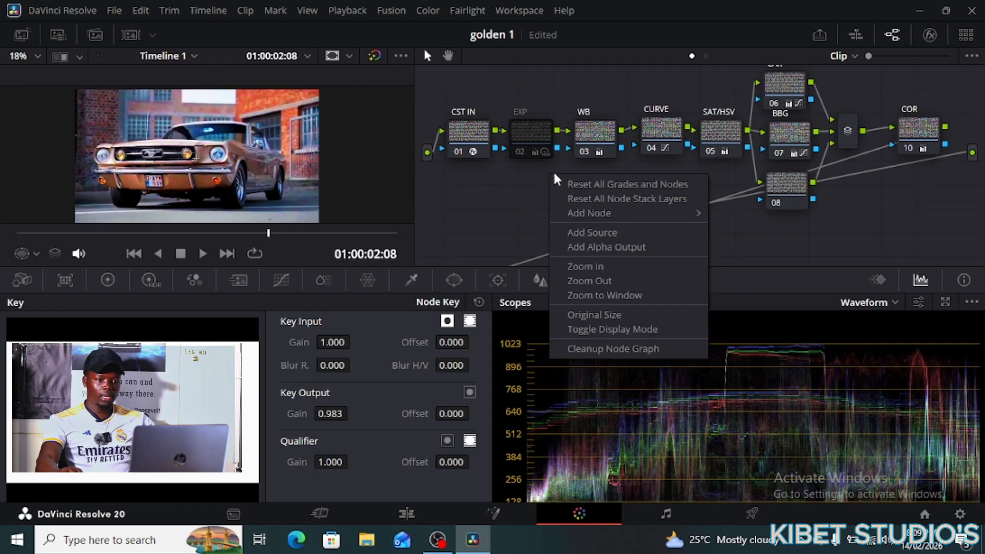
click(619, 348)
scroll(615, 199, down, 3)
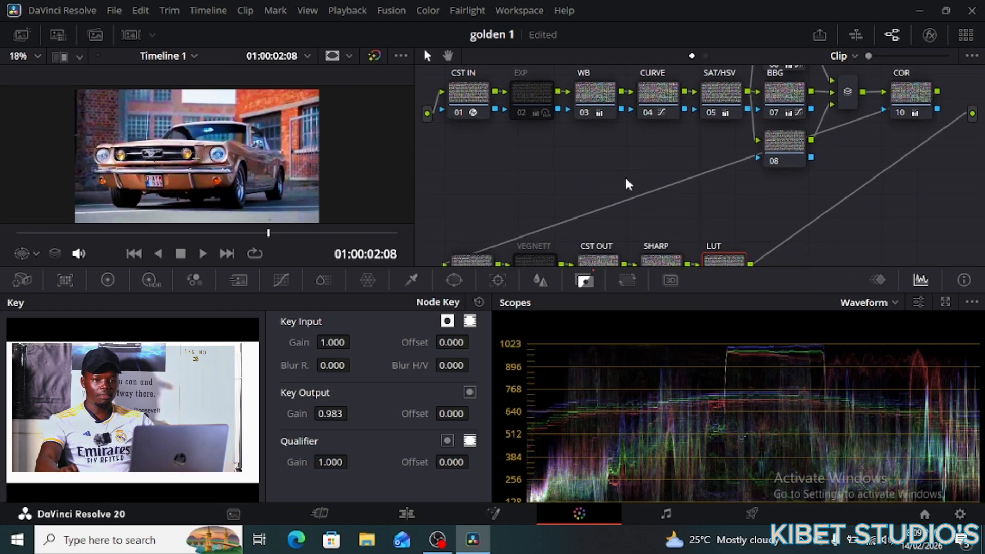
scroll(627, 192, down, 2)
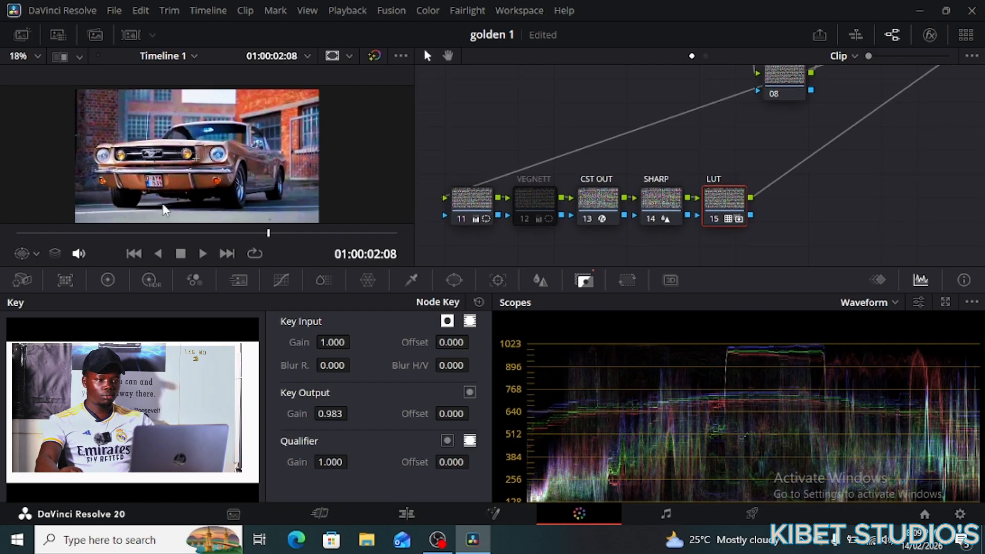
scroll(232, 165, down, 1)
scroll(232, 166, up, 1)
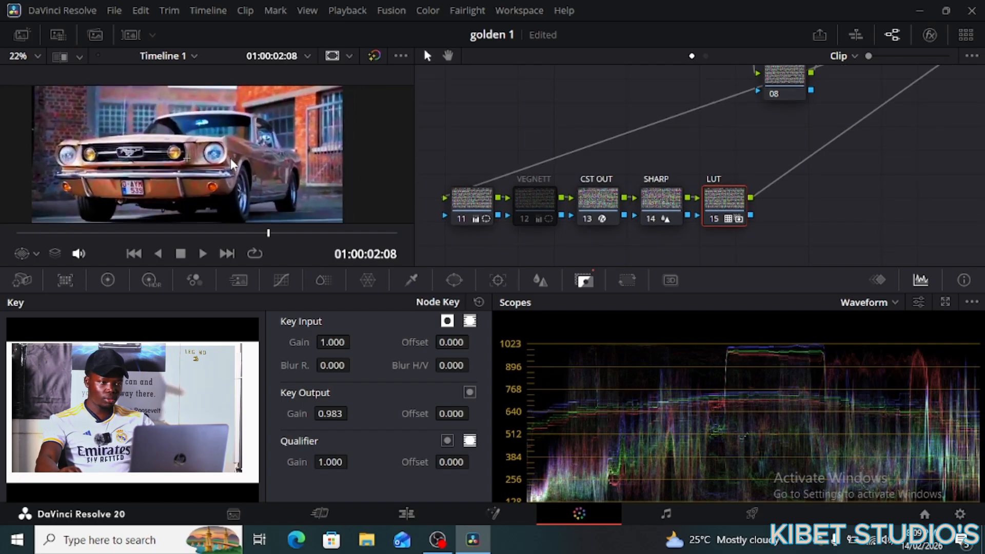
scroll(232, 165, up, 5)
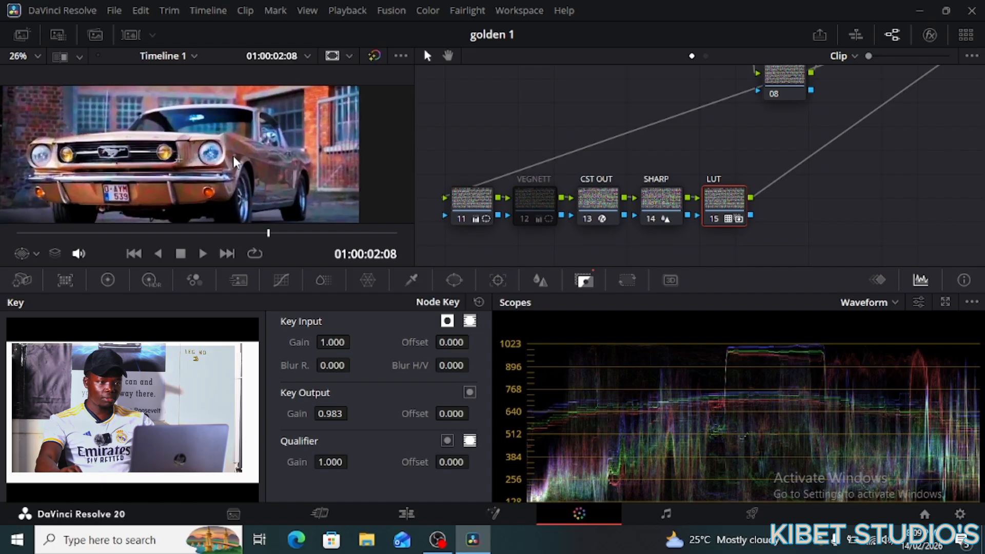
scroll(233, 163, down, 6)
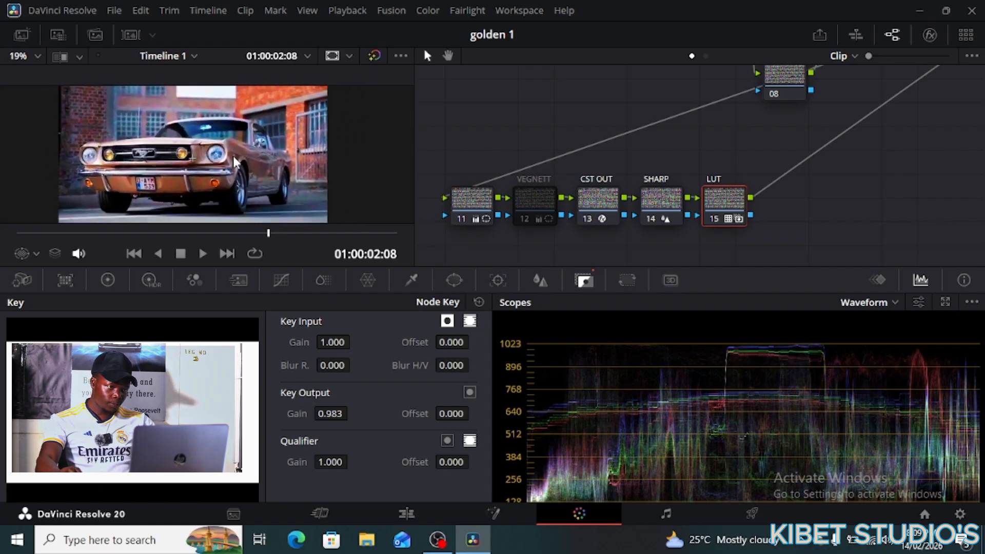
scroll(233, 162, down, 2)
scroll(235, 159, up, 3)
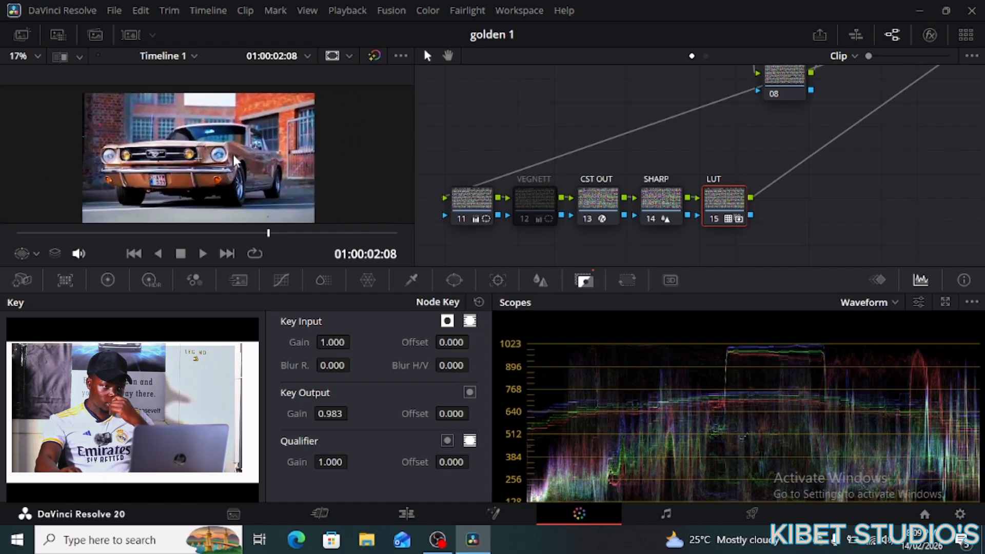
scroll(235, 160, down, 2)
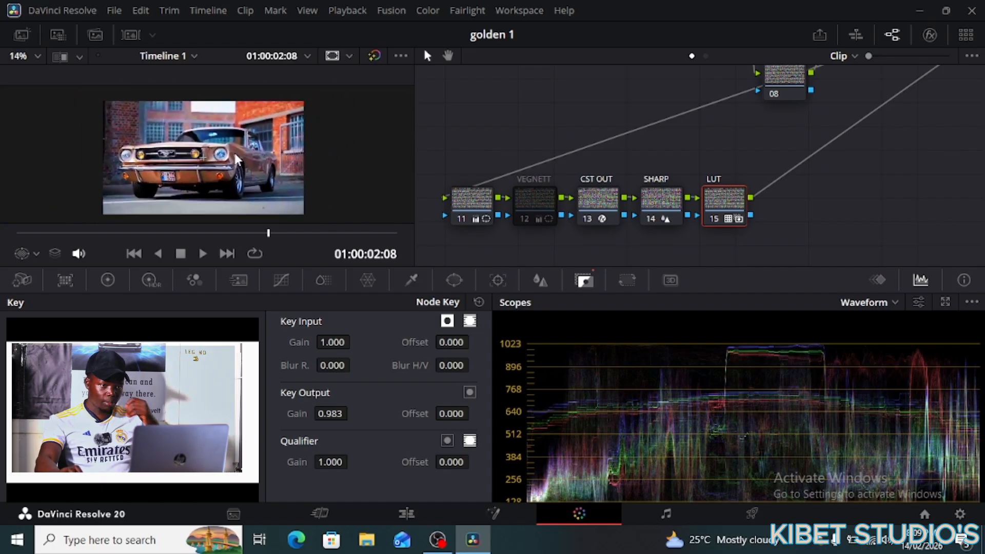
- Nudge node 11 up and left and show the Color Wheels palette
click(474, 205)
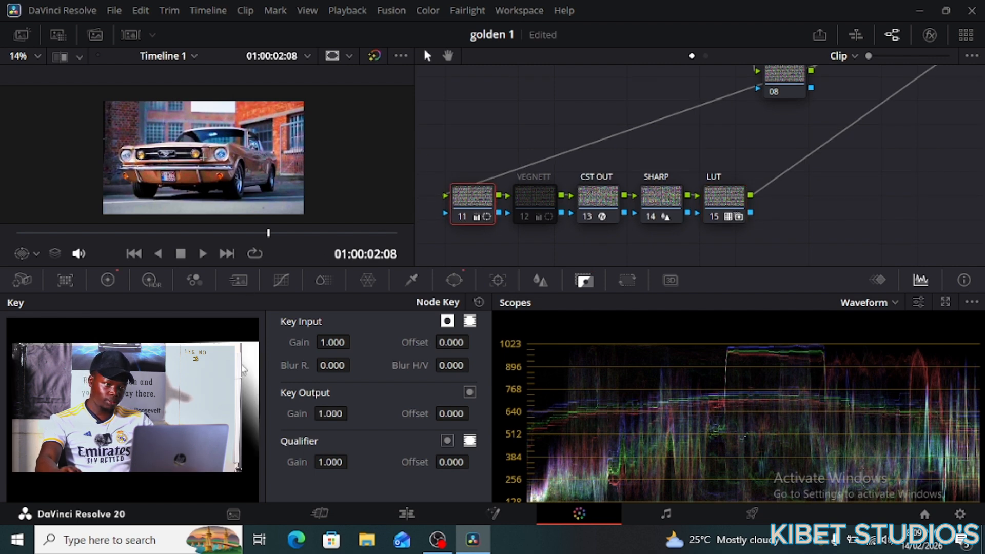
drag(472, 204, 464, 198)
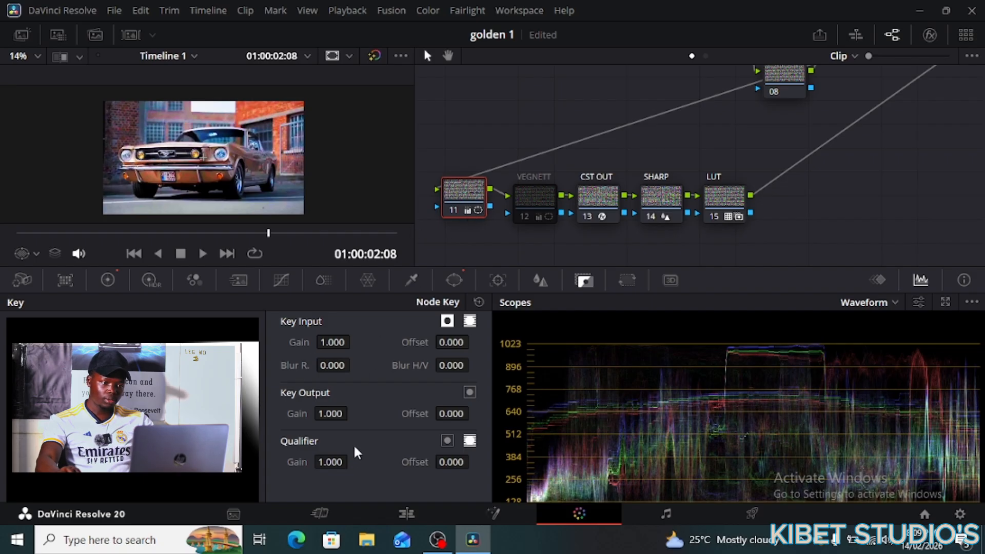
click(109, 281)
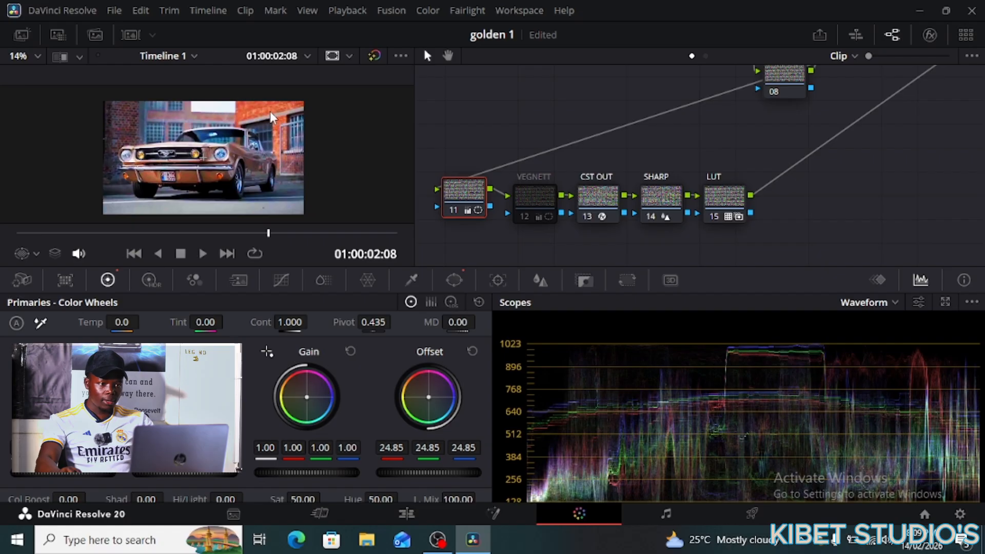
scroll(693, 185, up, 2)
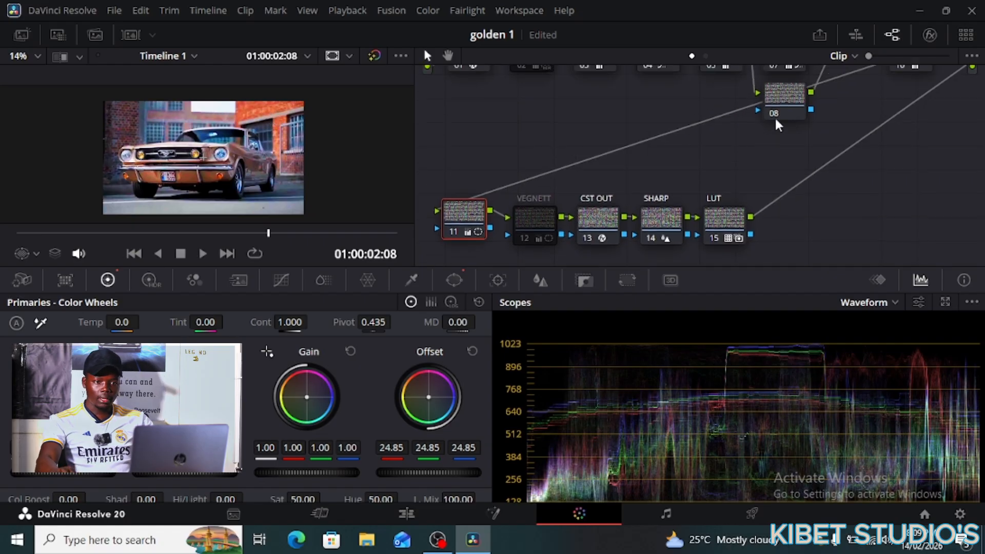
scroll(777, 125, up, 5)
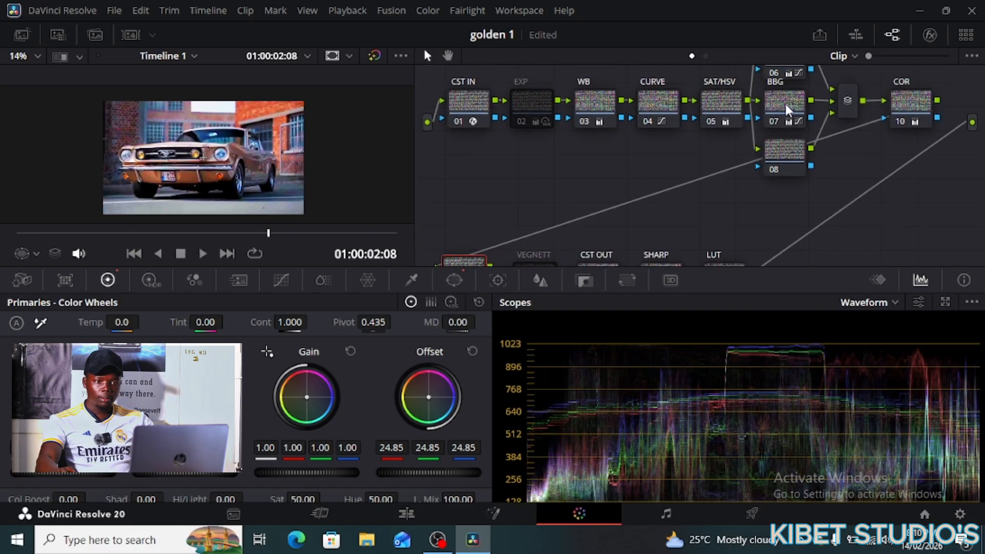
- Lower the BBG node's red Offset from 25.00 to 24.44
click(787, 109)
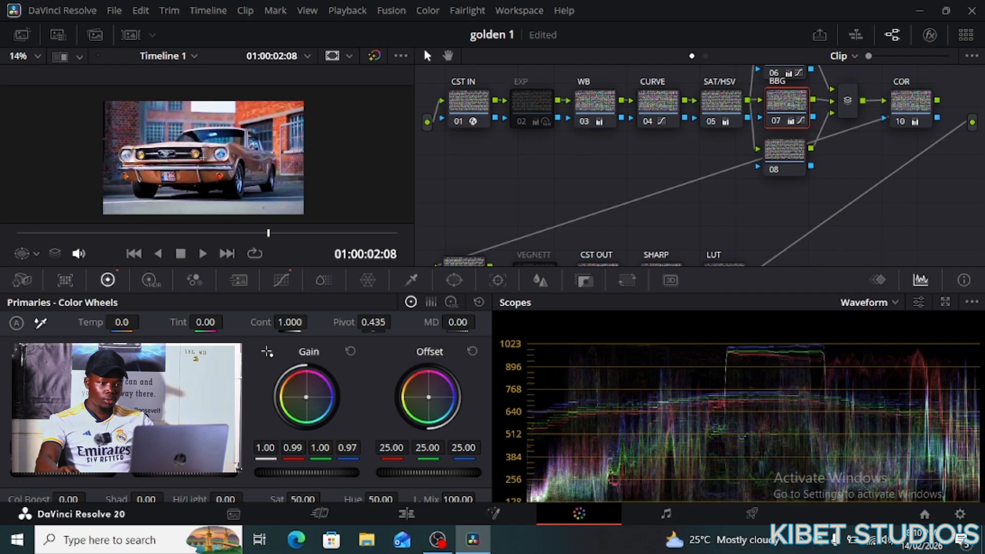
drag(391, 447, 382, 447)
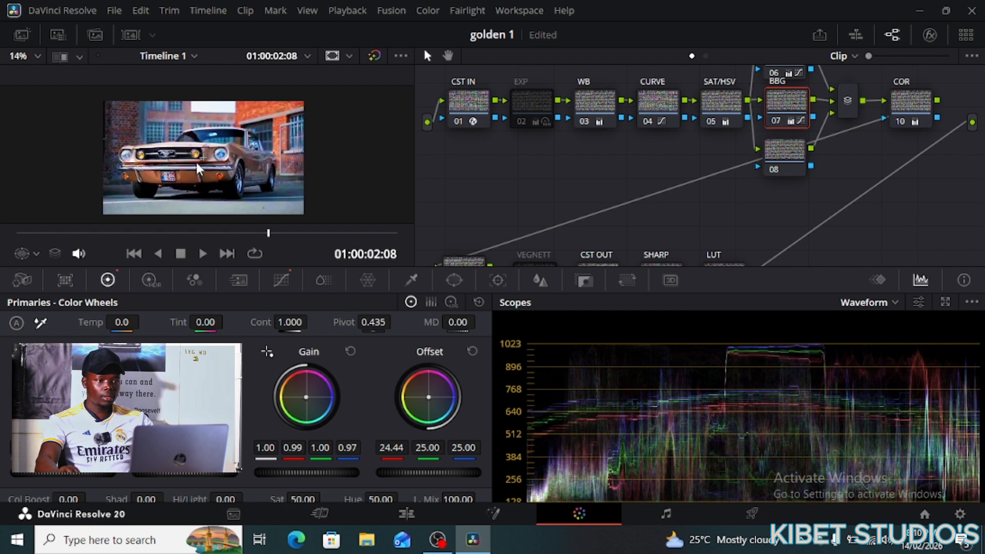
scroll(220, 171, up, 2)
scroll(219, 172, down, 1)
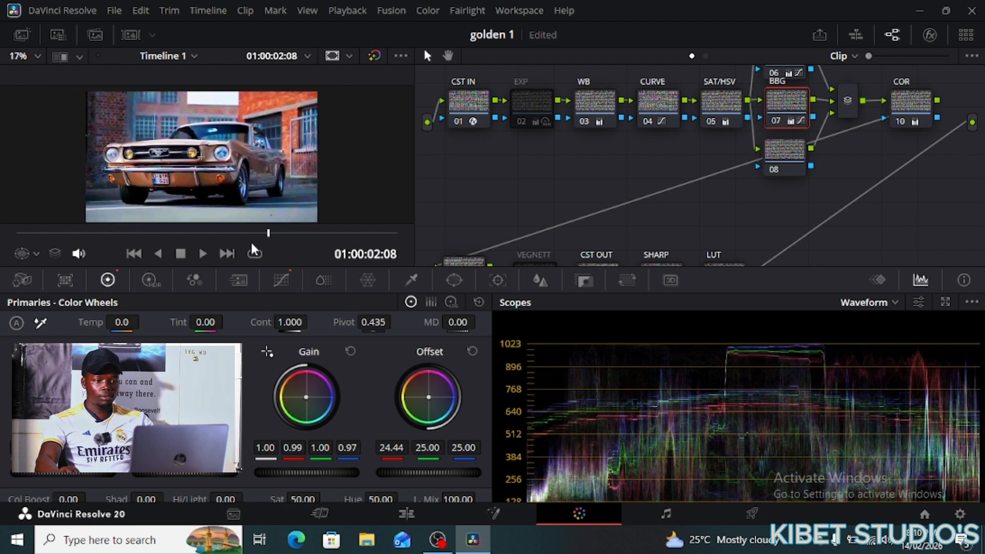
- On the Edit page, scrub GOLDEN.mp4 in the source viewer beside the graded timeline
click(319, 514)
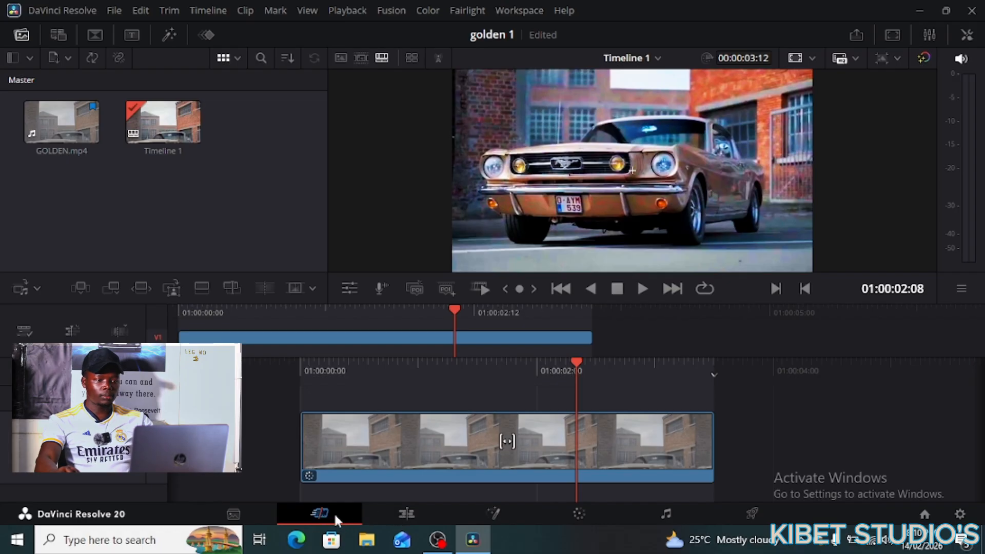
click(406, 513)
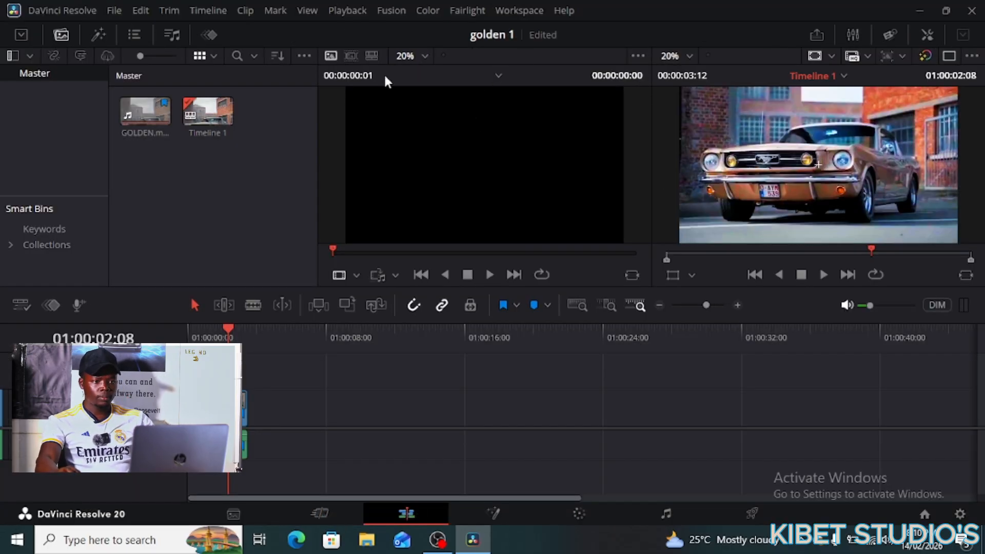
click(351, 55)
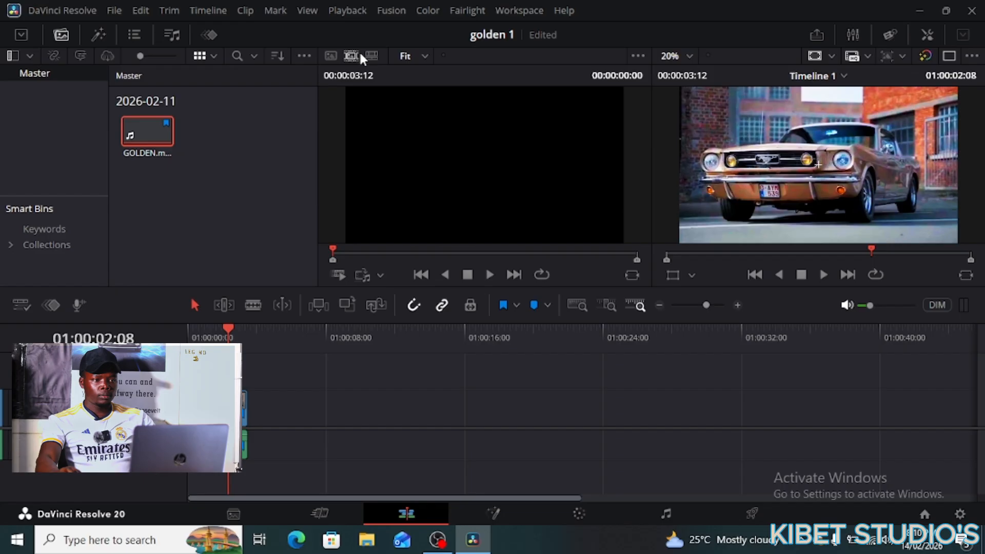
drag(333, 248, 494, 258)
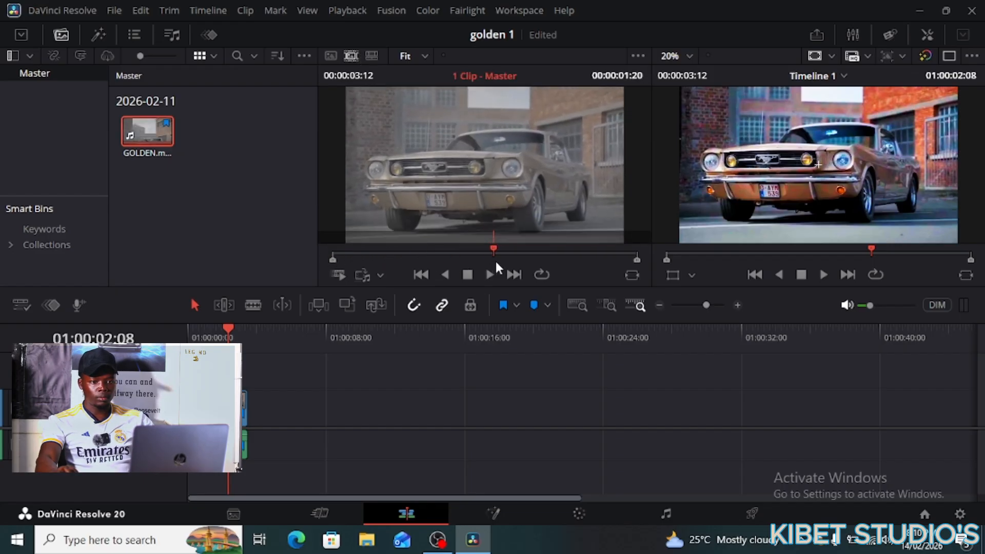
scroll(846, 188, up, 4)
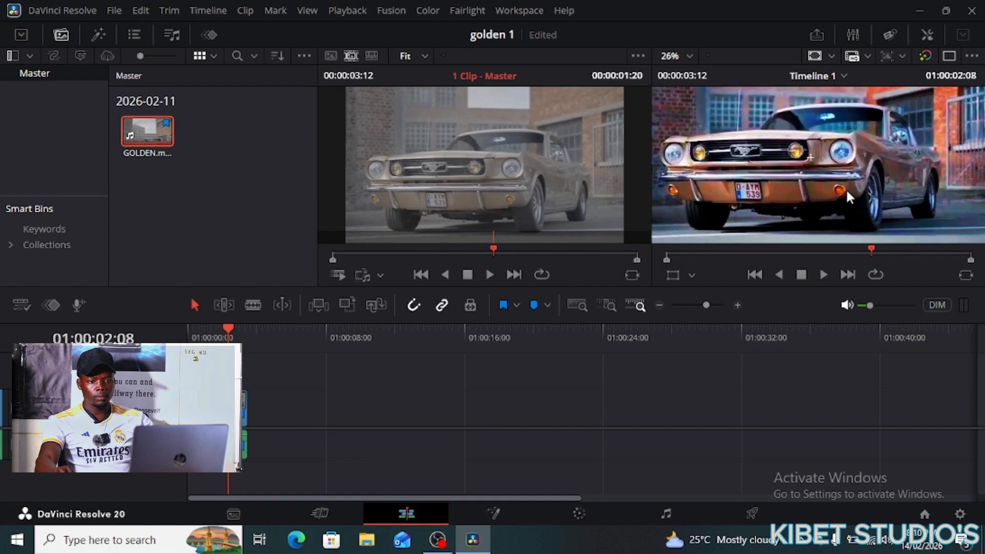
scroll(853, 201, up, 5)
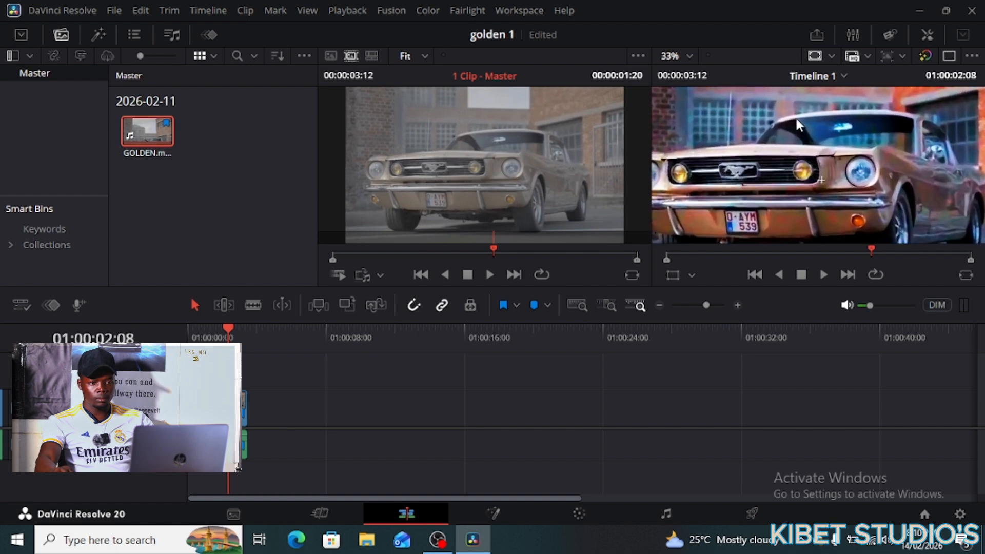
scroll(571, 124, up, 5)
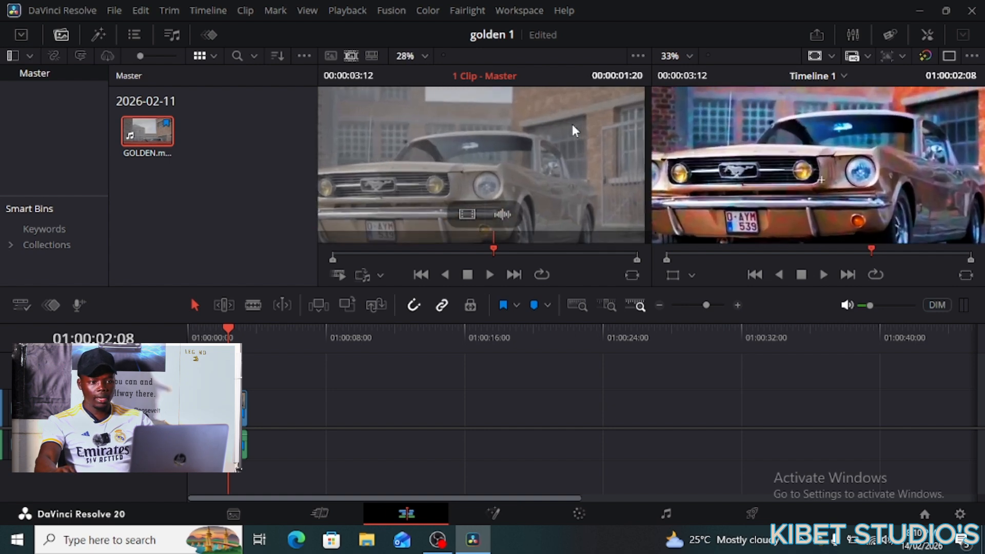
scroll(341, 210, down, 3)
scroll(429, 195, up, 6)
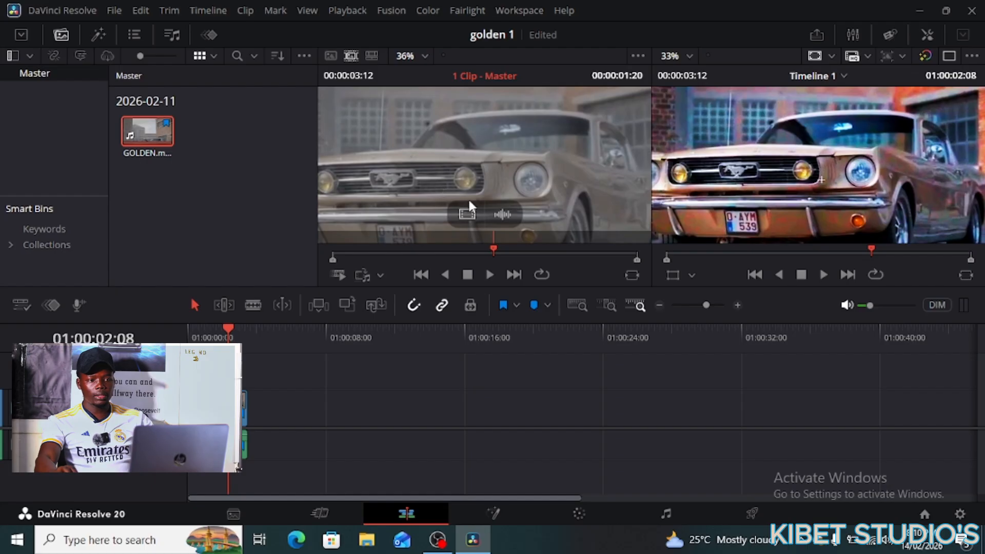
scroll(472, 185, down, 1)
scroll(472, 185, down, 1)
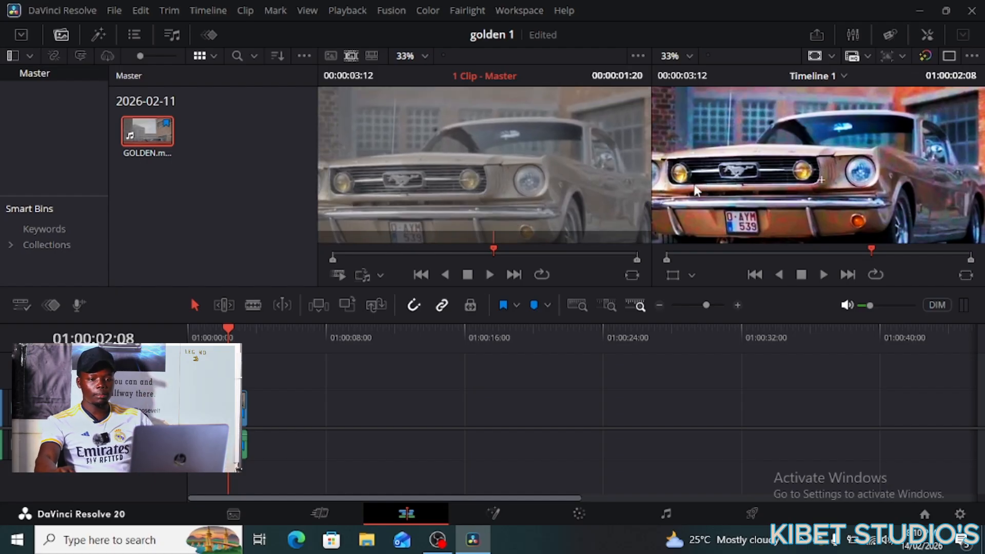
scroll(696, 191, down, 1)
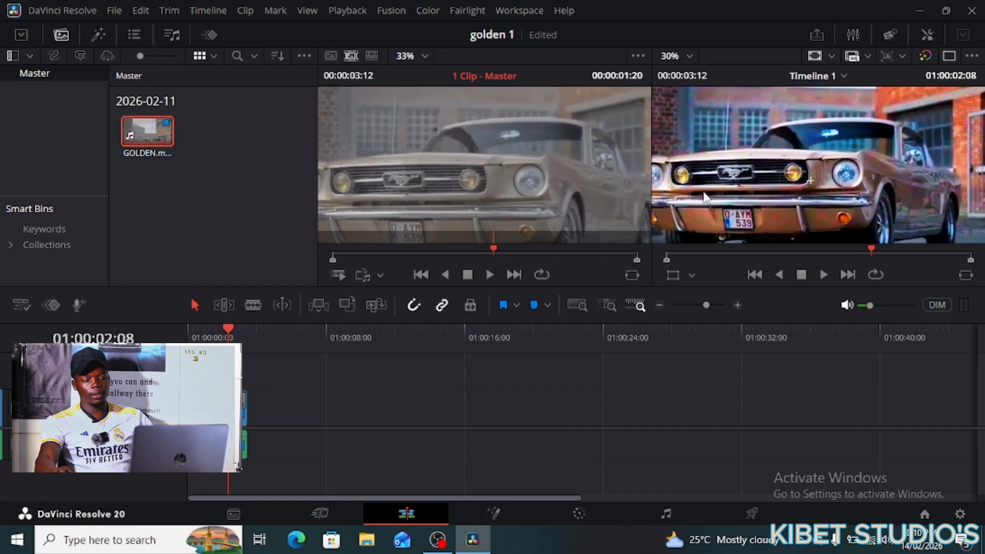
scroll(731, 215, down, 2)
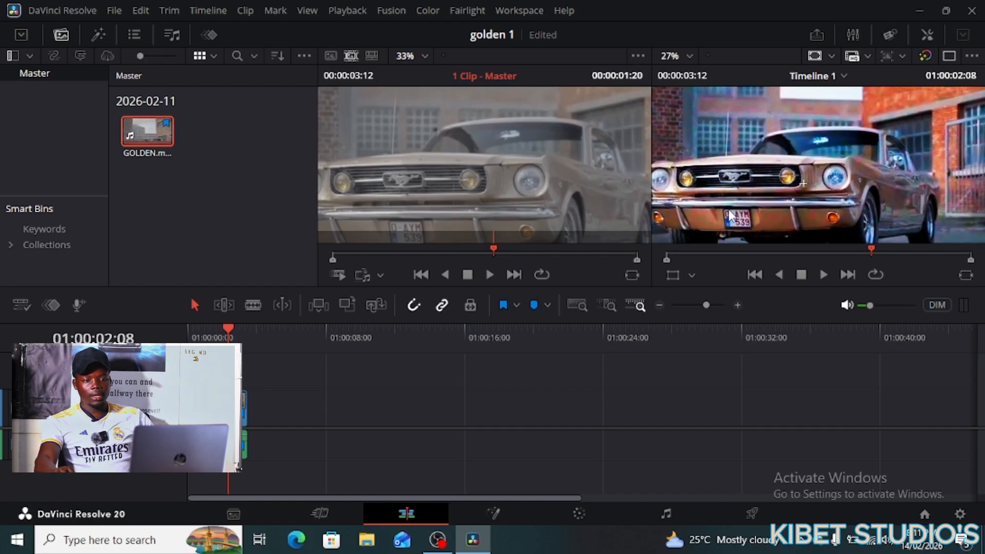
scroll(731, 214, up, 2)
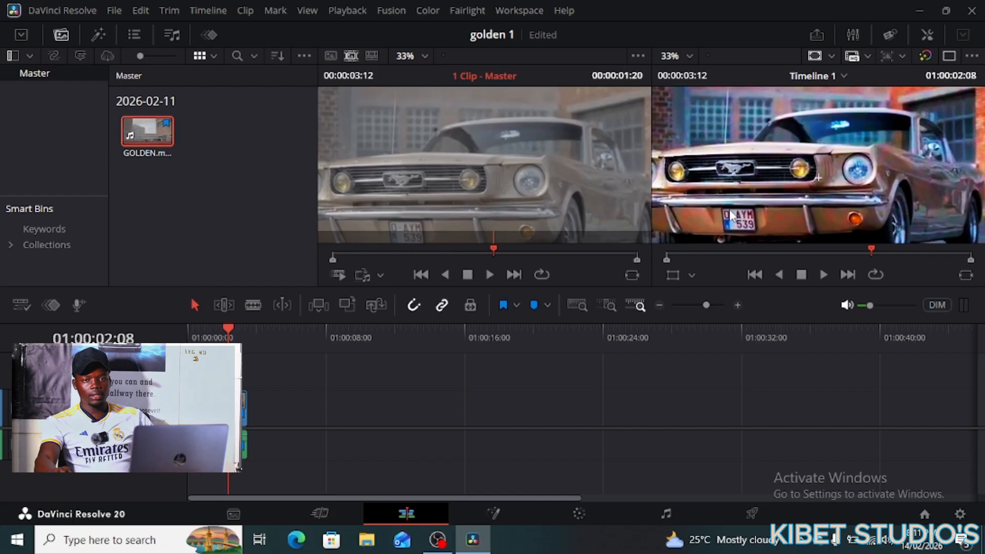